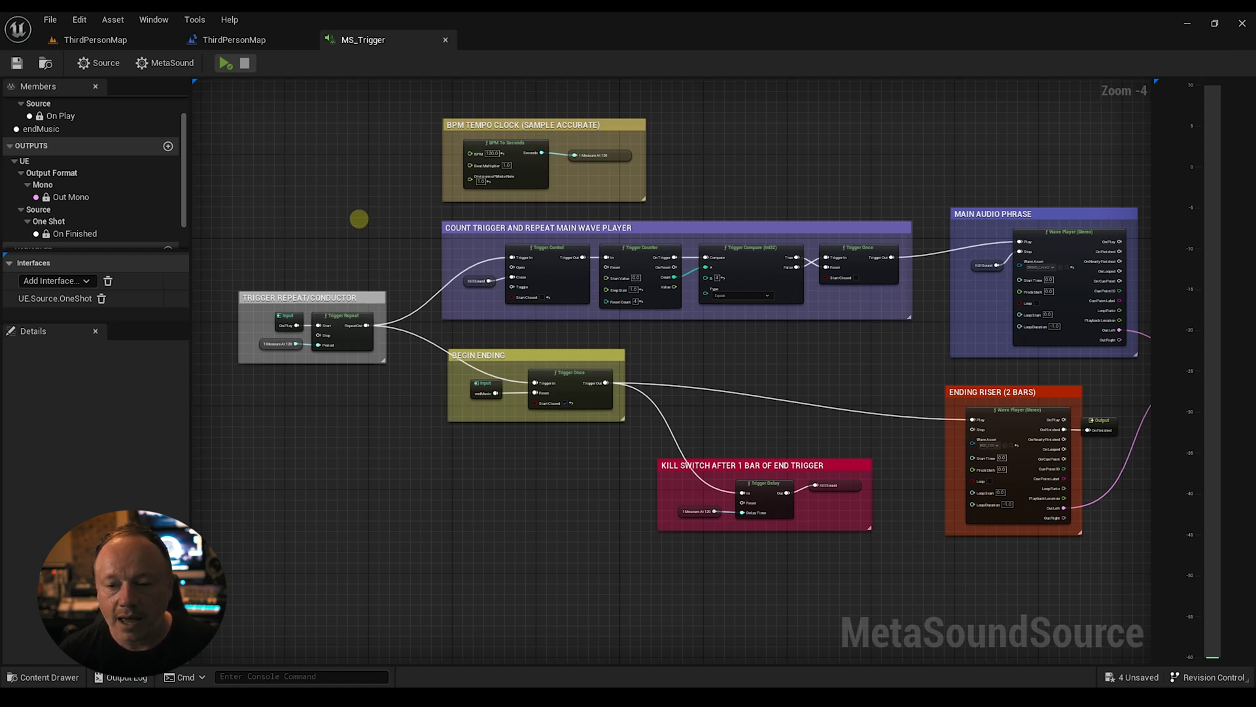
# Step: Open the wave asset choices of the Main Audio Phrase wave player and close them without picking another
pyautogui.scroll(-2, 802, 337)
pyautogui.scroll(3, 810, 338)
pyautogui.moveTo(814, 338); pyautogui.dragTo(524, 314, button='right')
pyautogui.scroll(2, 445, 328)
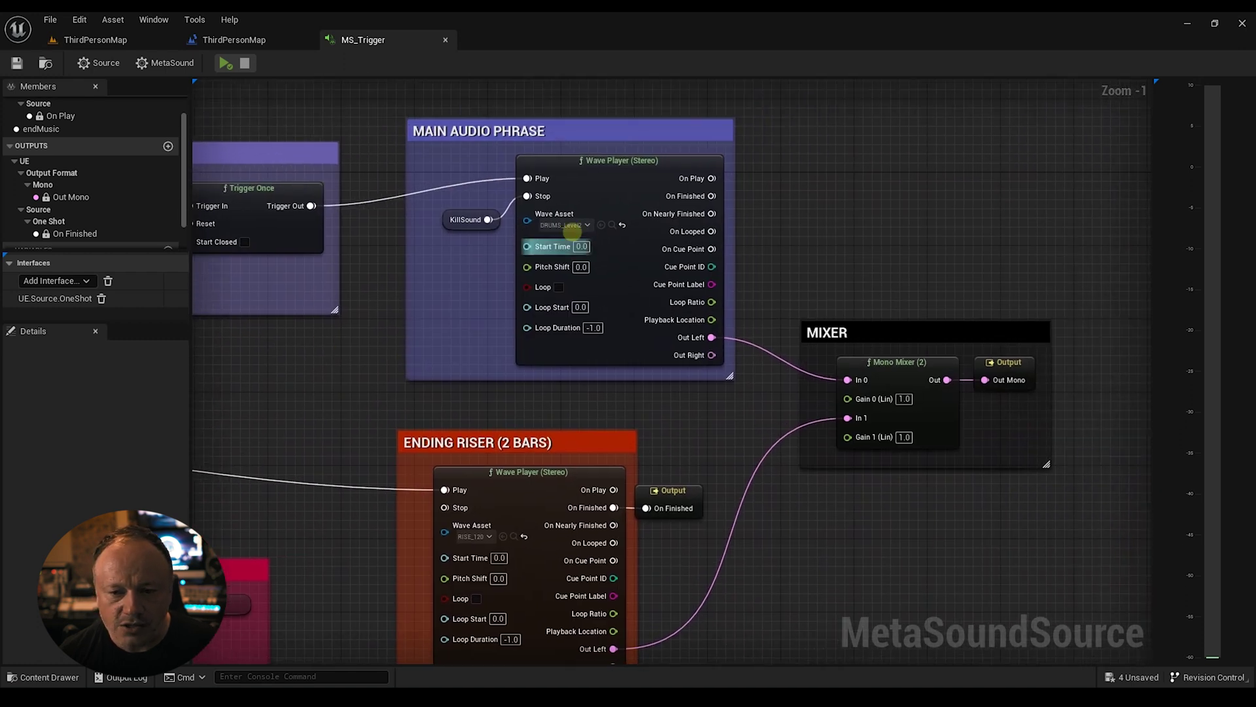
pyautogui.click(563, 224)
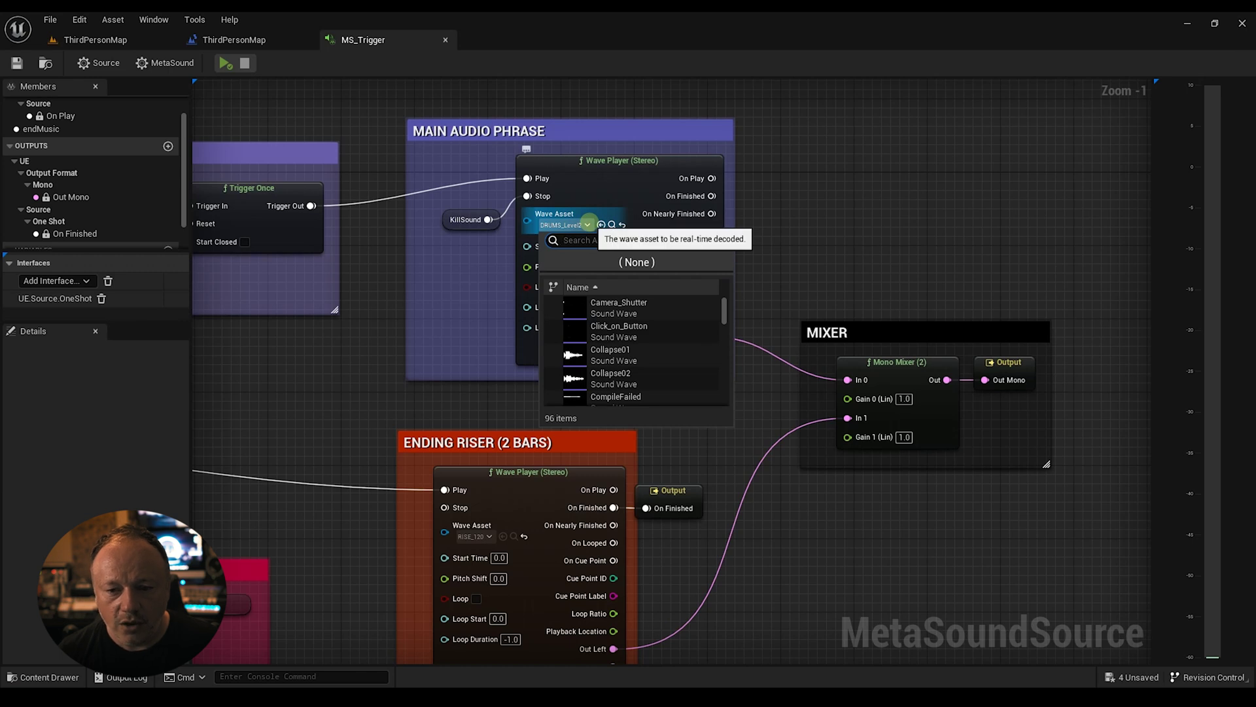
pyautogui.click(228, 97)
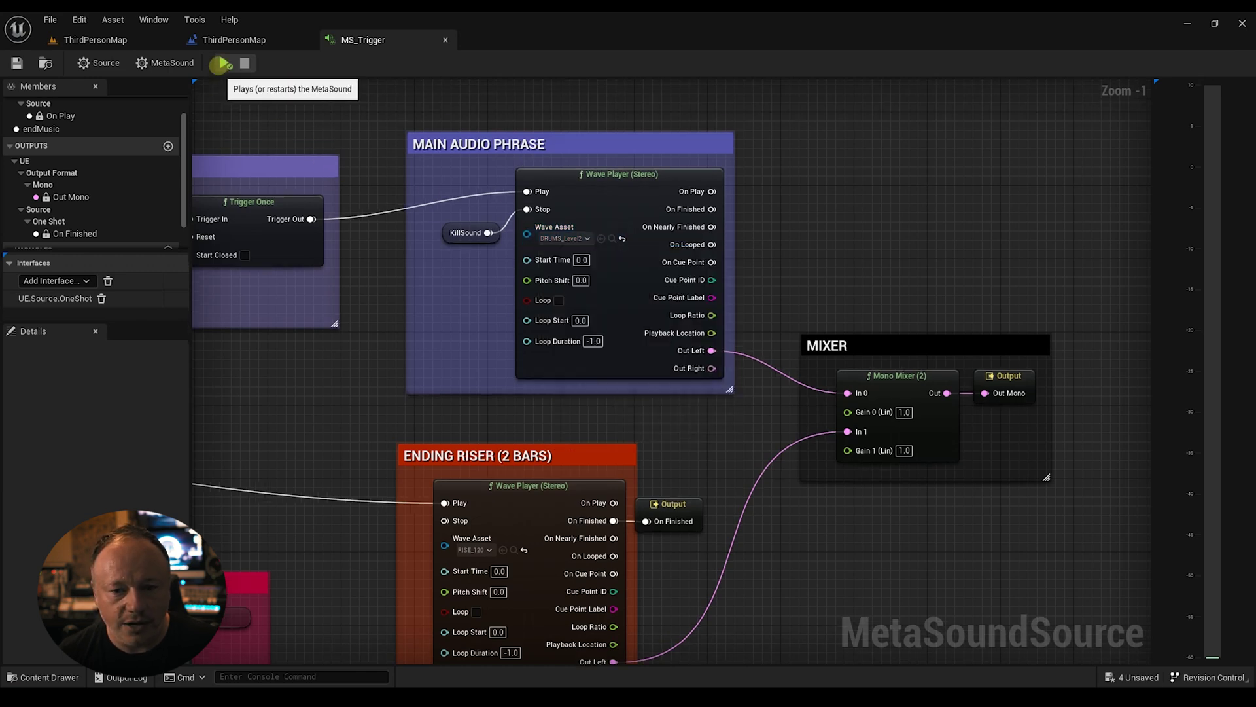
# Step: Play the MetaSound to hear the main audio phrase, stop it, and look over the whole graph
pyautogui.click(226, 63)
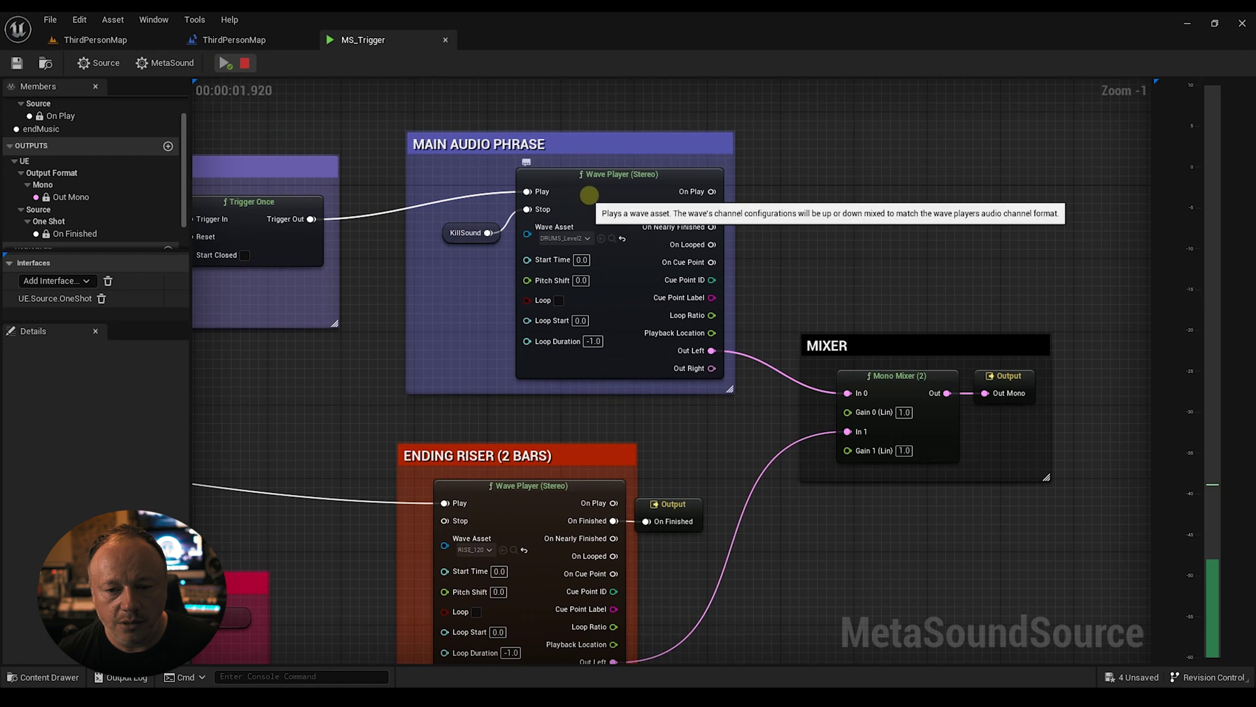
pyautogui.click(245, 63)
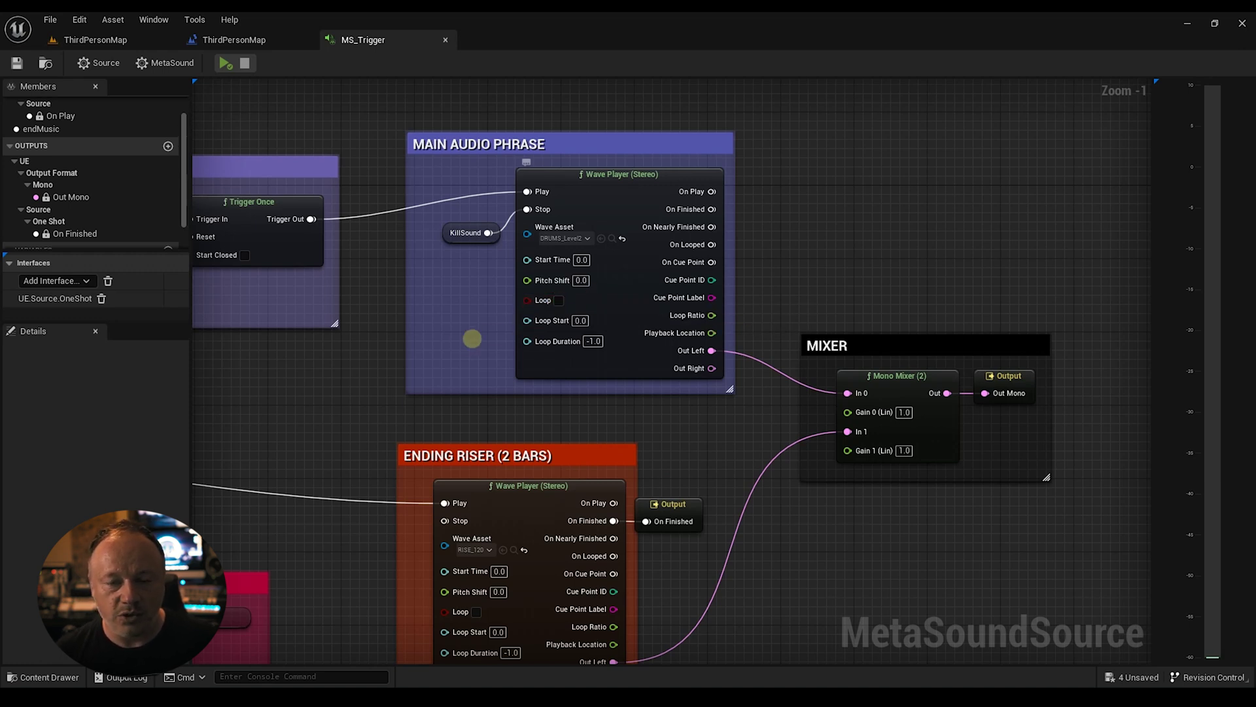
pyautogui.moveTo(401, 345); pyautogui.dragTo(1009, 354, button='right')
pyautogui.scroll(-2, 661, 350)
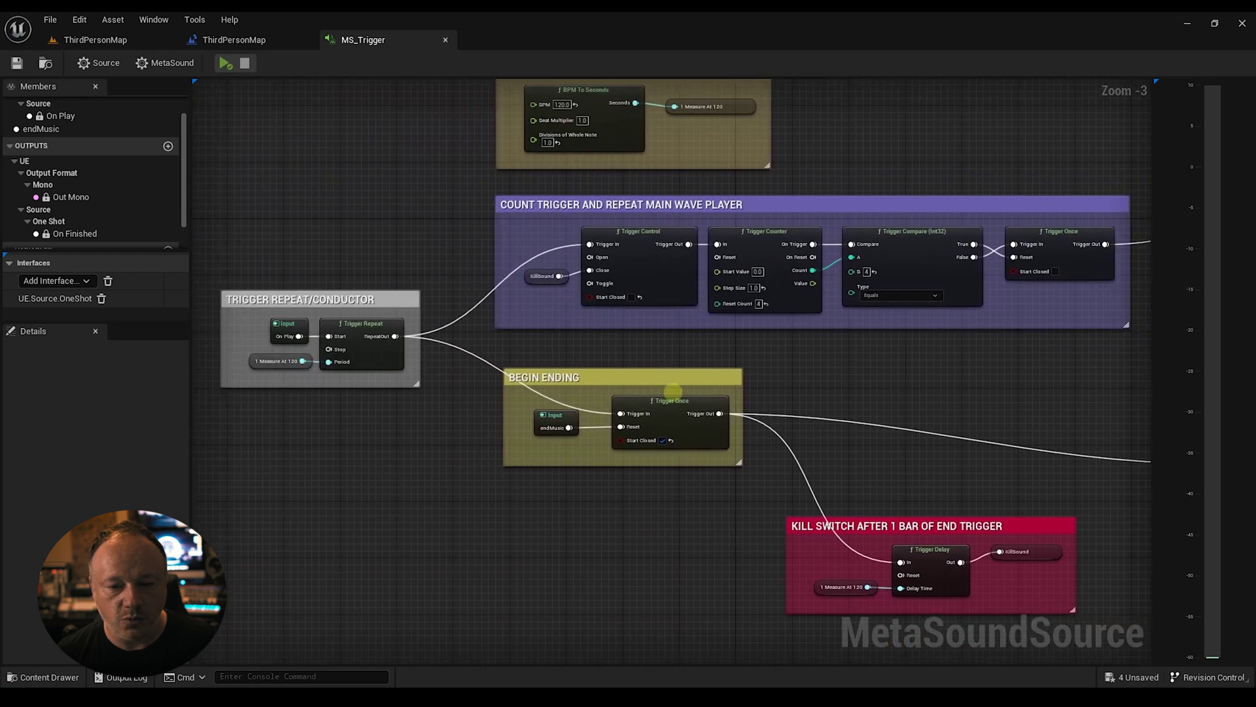
pyautogui.scroll(-2, 848, 374)
pyautogui.moveTo(888, 374); pyautogui.dragTo(638, 387, button='right')
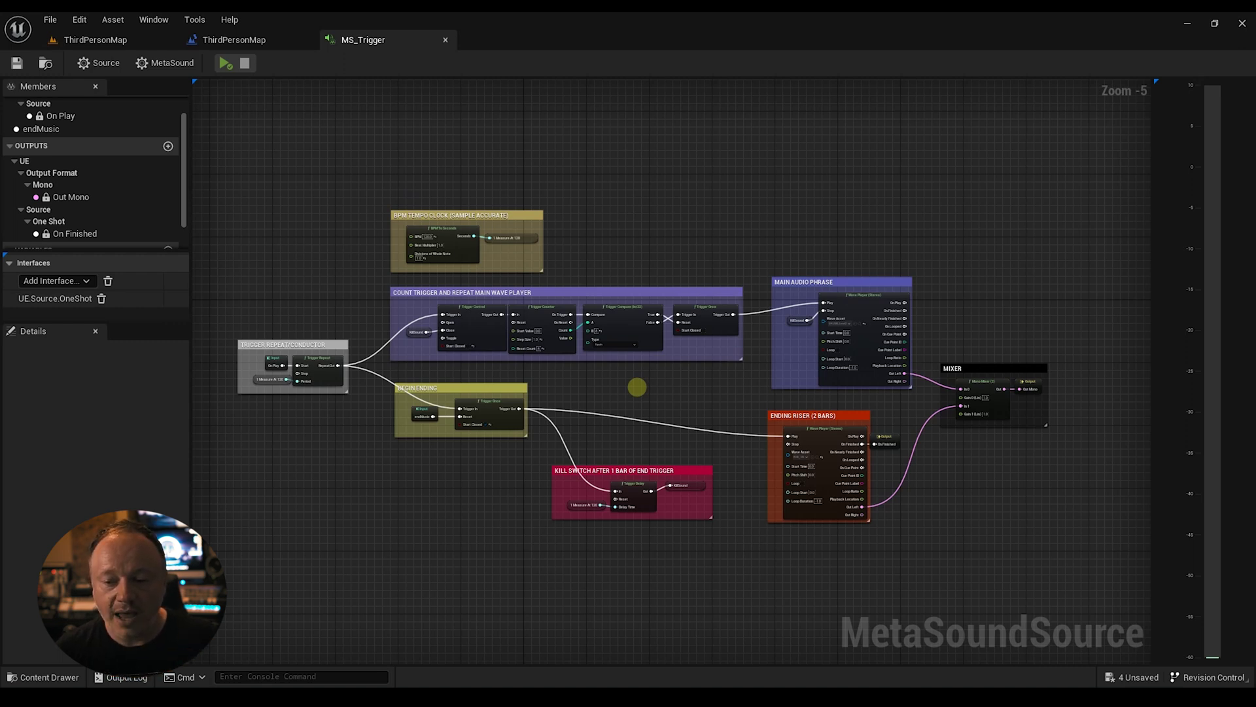
# Step: Search the Ending Riser wave player's assets for "ris" and preview RISE_120, keeping the current assignment
pyautogui.scroll(4, 681, 395)
pyautogui.moveTo(740, 412); pyautogui.dragTo(504, 236, button='right')
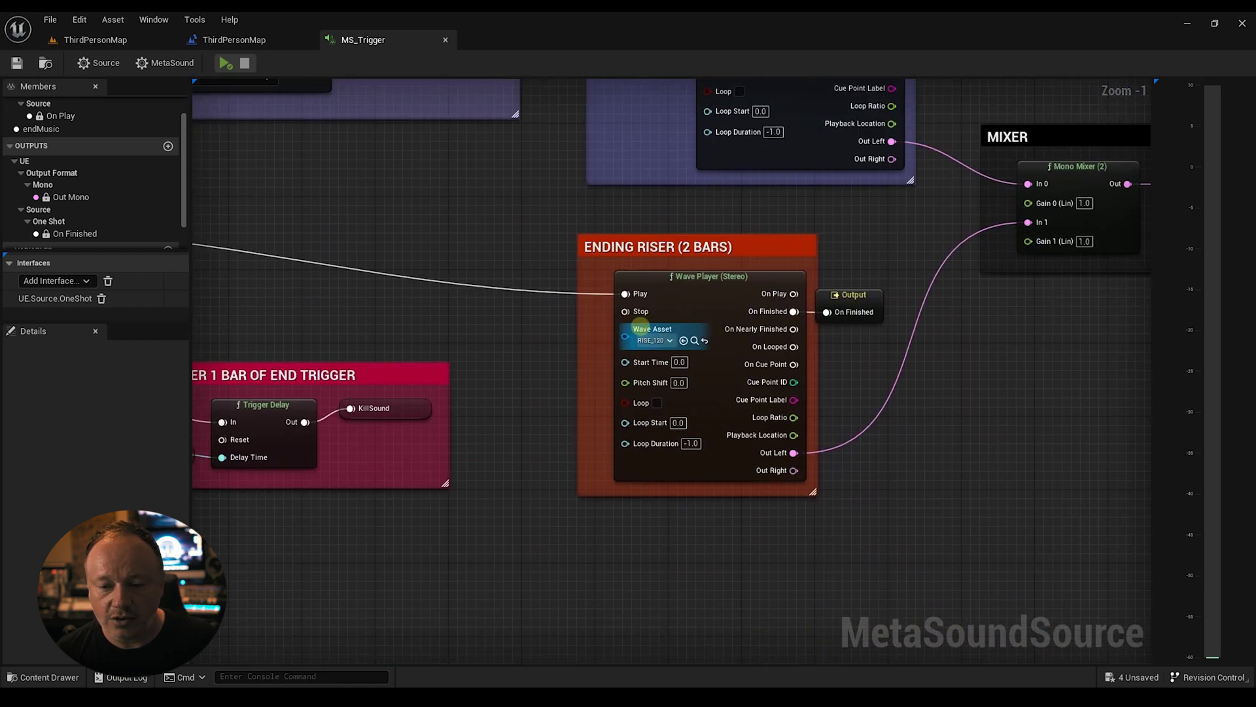
pyautogui.click(648, 338)
pyautogui.write('ris')
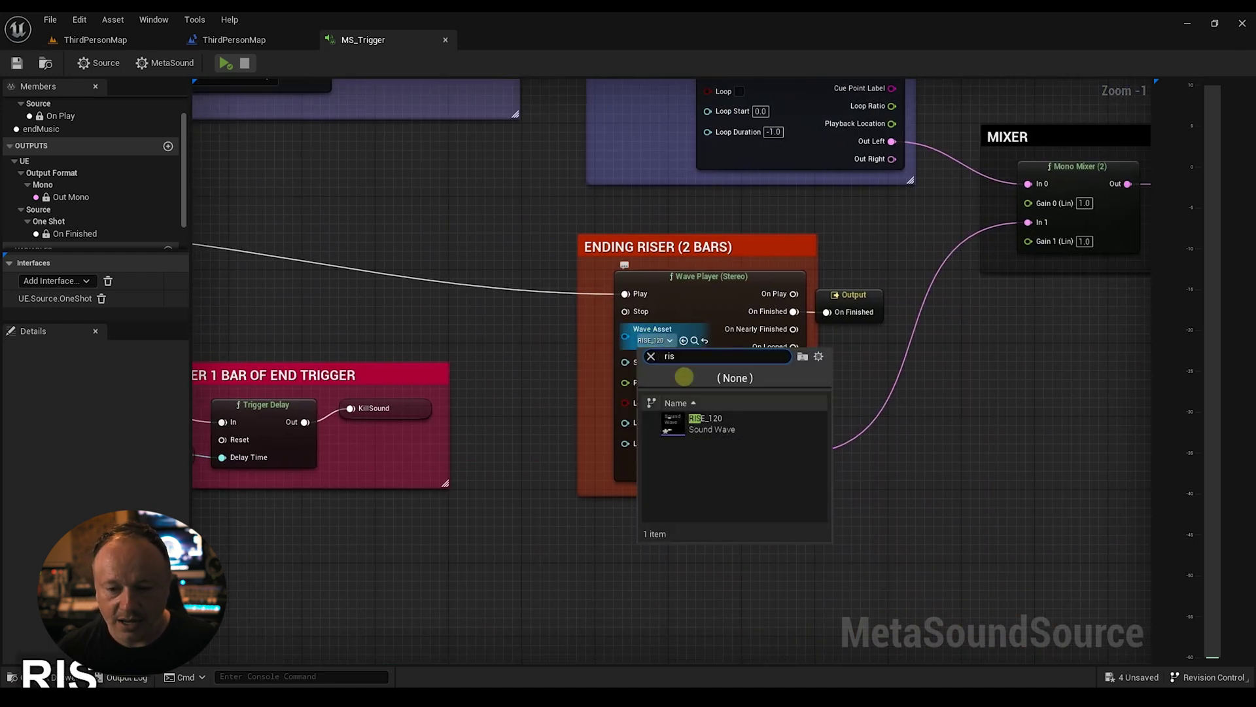
pyautogui.click(672, 425)
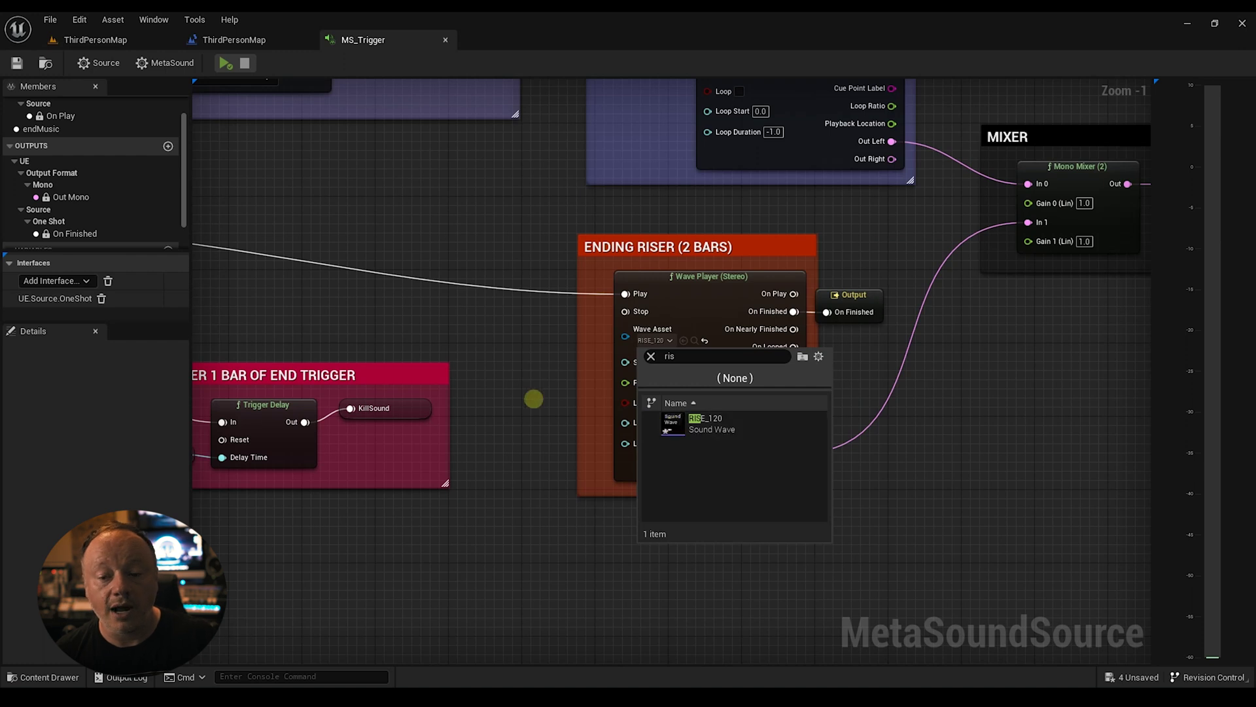
pyautogui.click(530, 396)
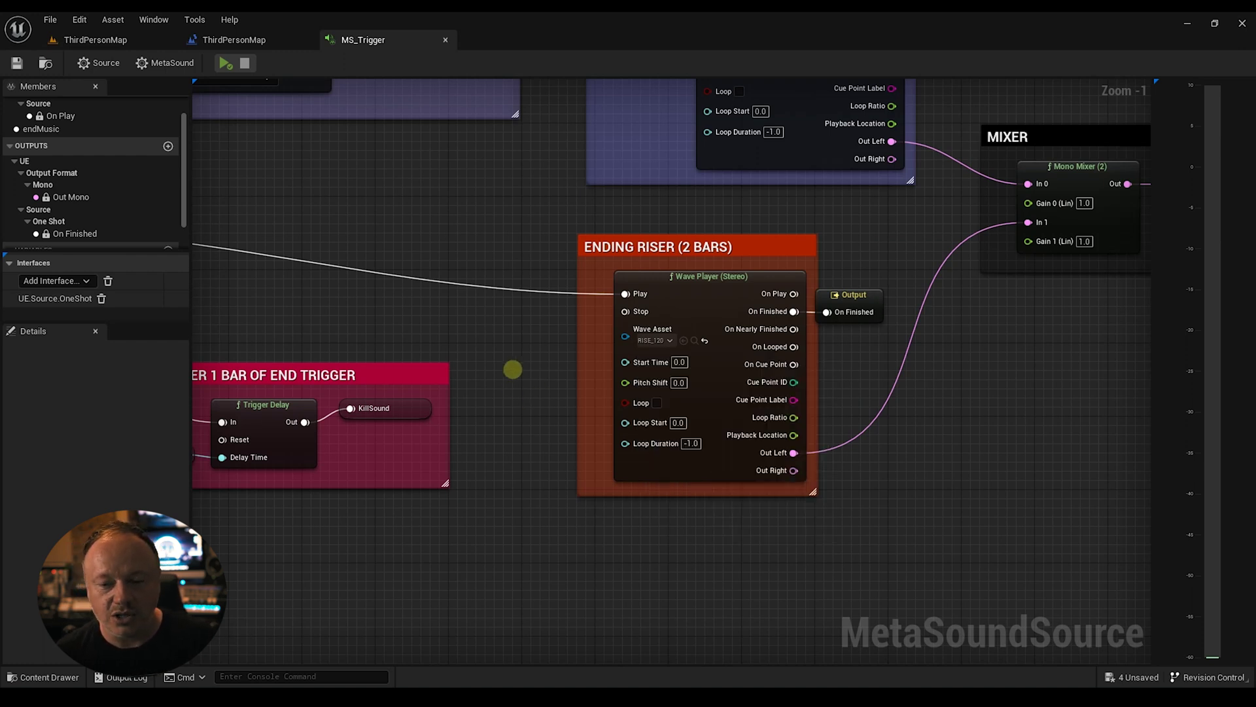
# Step: Examine how the Count Trigger, Begin Ending and Kill Switch sections connect to the main phrase and ending riser wave players
pyautogui.scroll(-1, 513, 370)
pyautogui.moveTo(504, 365); pyautogui.dragTo(752, 501, button='right')
pyautogui.scroll(-1, 701, 370)
pyautogui.moveTo(598, 367); pyautogui.dragTo(541, 367, button='right')
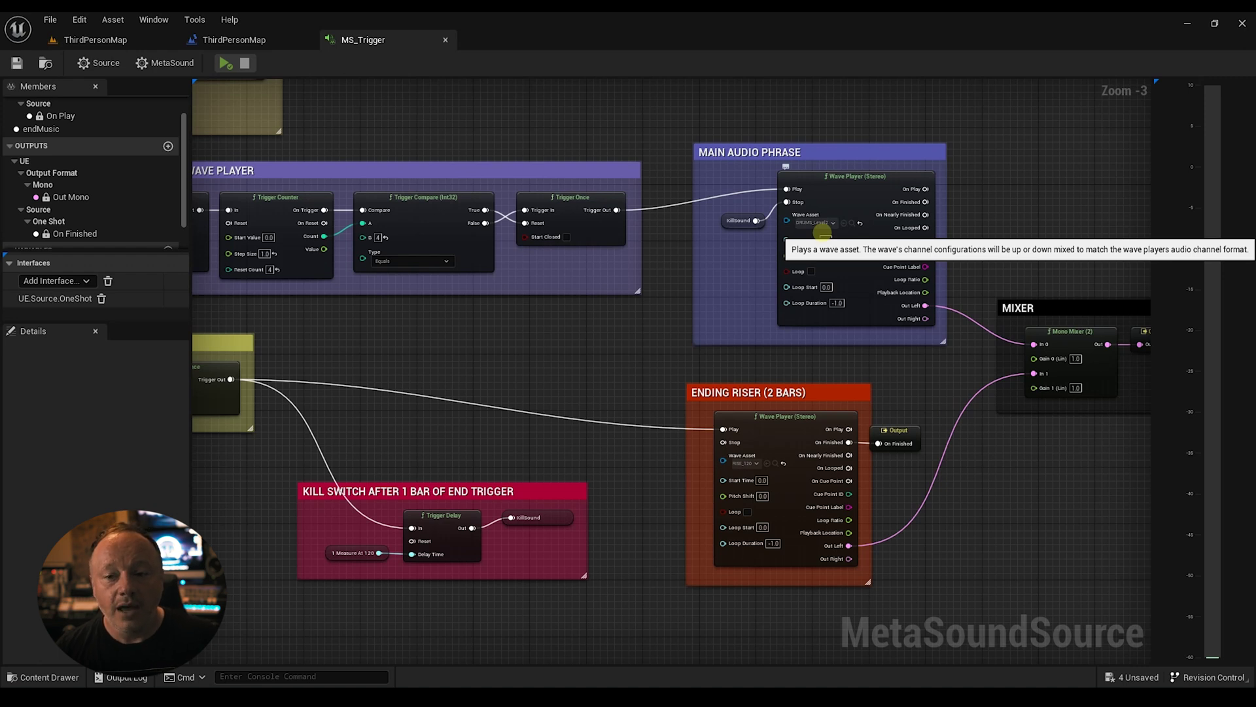
pyautogui.moveTo(547, 316); pyautogui.dragTo(630, 382, button='right')
pyautogui.scroll(-1, 685, 440)
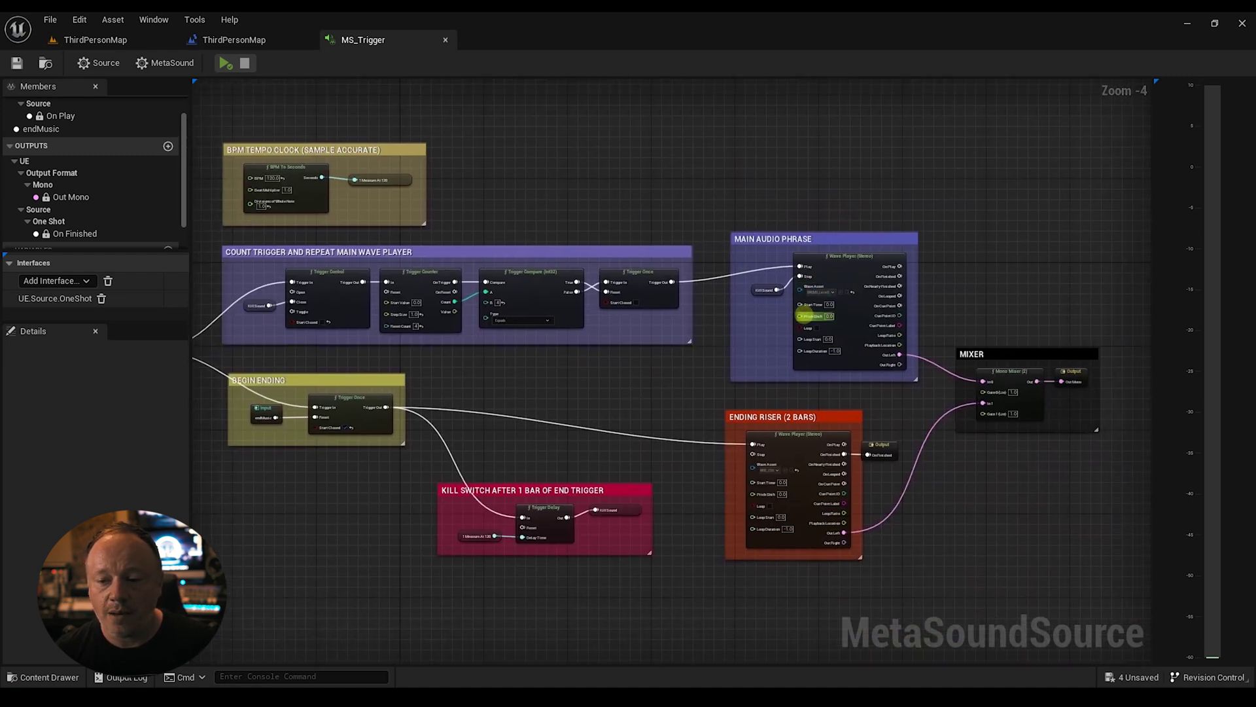
pyautogui.scroll(1, 779, 324)
pyautogui.moveTo(779, 324); pyautogui.dragTo(894, 244, button='right')
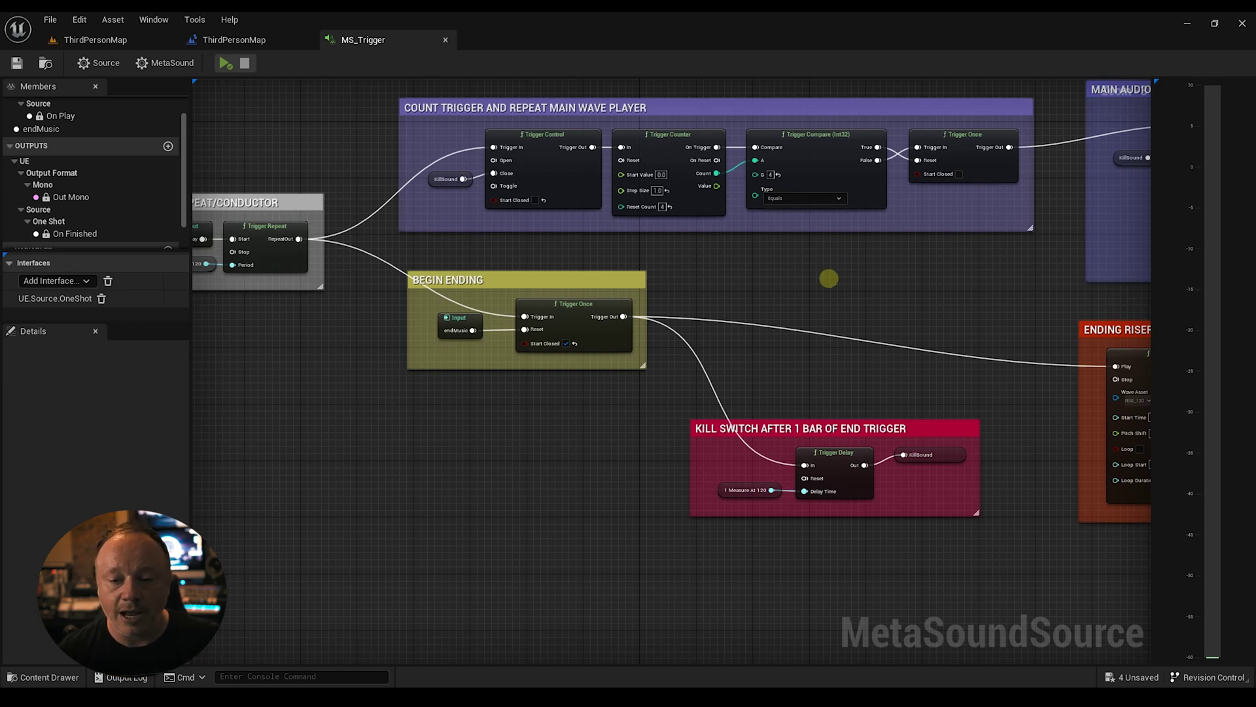
pyautogui.moveTo(822, 277); pyautogui.dragTo(937, 400, button='right')
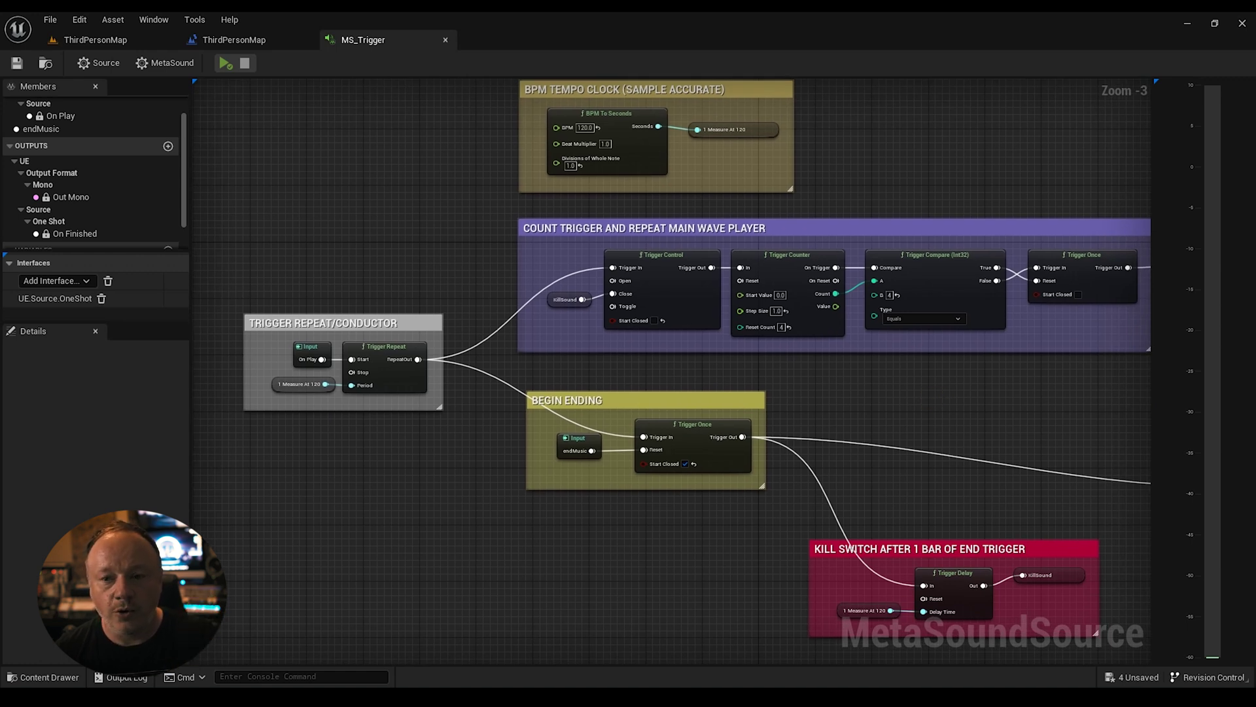
pyautogui.moveTo(931, 398); pyautogui.dragTo(916, 393, button='right')
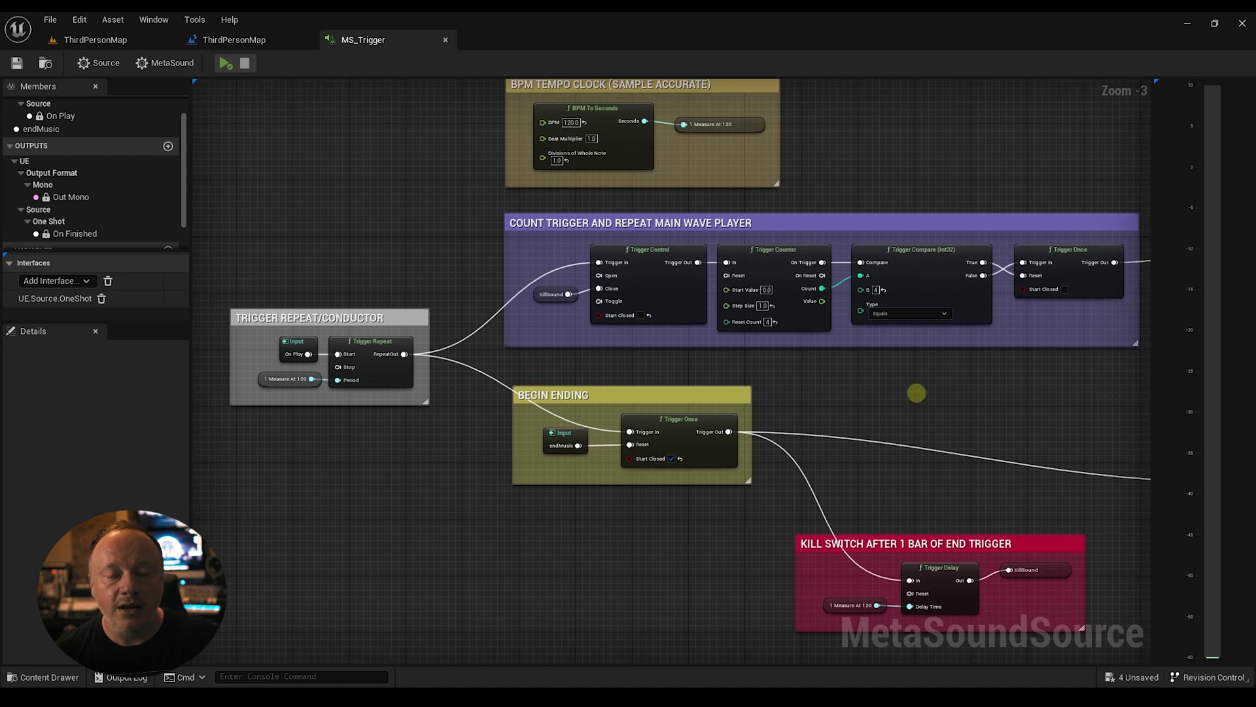
pyautogui.moveTo(917, 390); pyautogui.dragTo(886, 376, button='right')
# Step: Play the MetaSound, select the 1 Measure At 120 variable feeding the Trigger Repeat period, and stop playback
pyautogui.scroll(-1, 906, 384)
pyautogui.scroll(2, 507, 312)
pyautogui.moveTo(456, 272); pyautogui.dragTo(605, 264, button='right')
pyautogui.moveTo(633, 323); pyautogui.dragTo(623, 418, button='right')
pyautogui.scroll(1, 584, 270)
pyautogui.moveTo(585, 269); pyautogui.dragTo(551, 280, button='right')
pyautogui.scroll(1, 608, 458)
pyautogui.moveTo(366, 163); pyautogui.dragTo(384, 170, button='right')
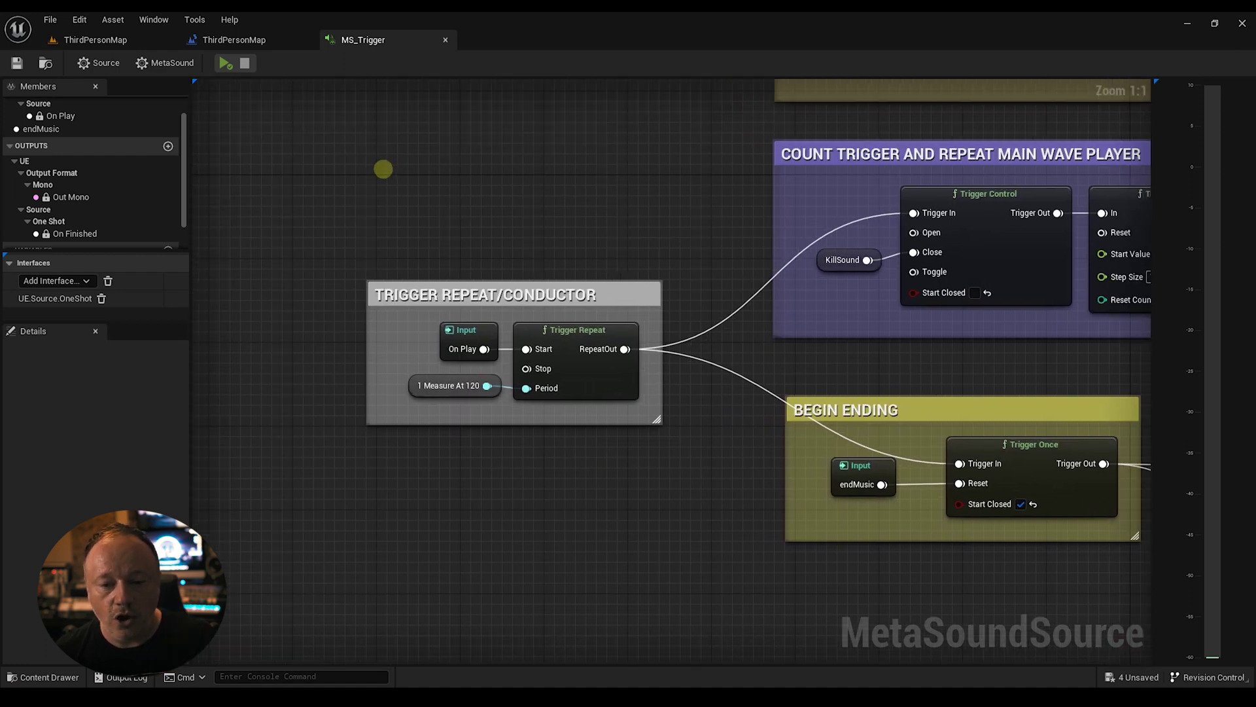
pyautogui.moveTo(406, 171); pyautogui.dragTo(435, 177, button='right')
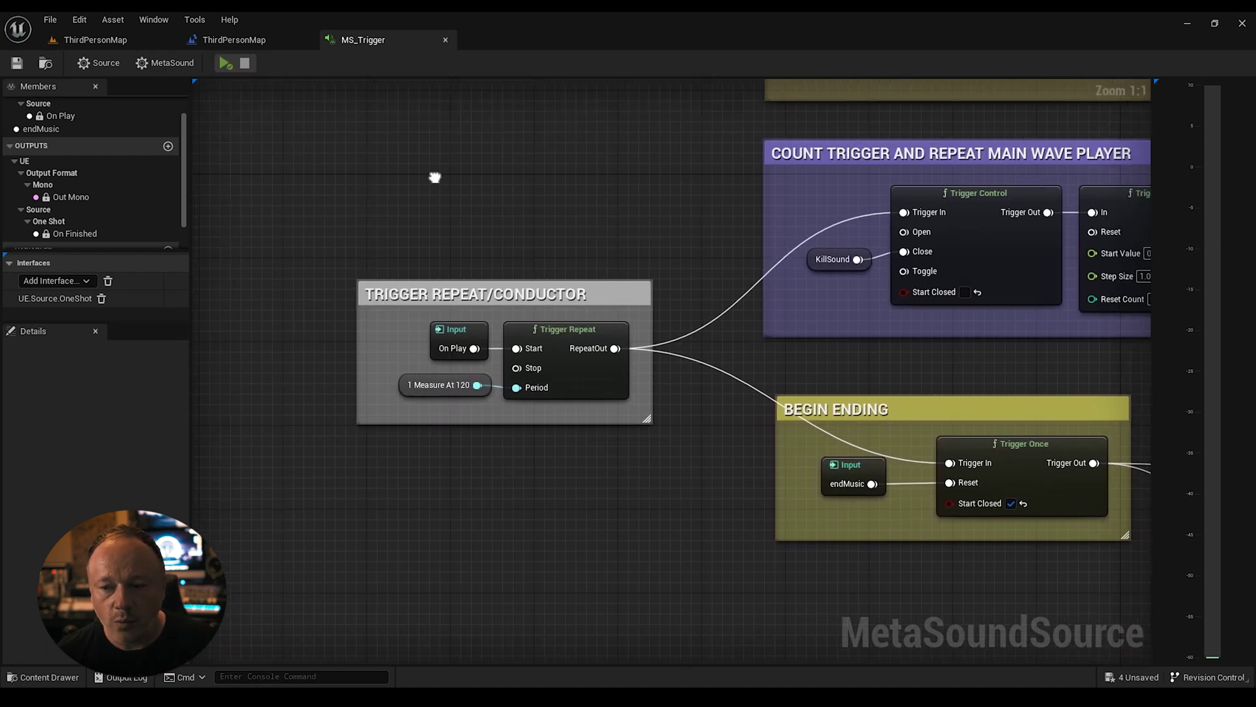
pyautogui.click(226, 63)
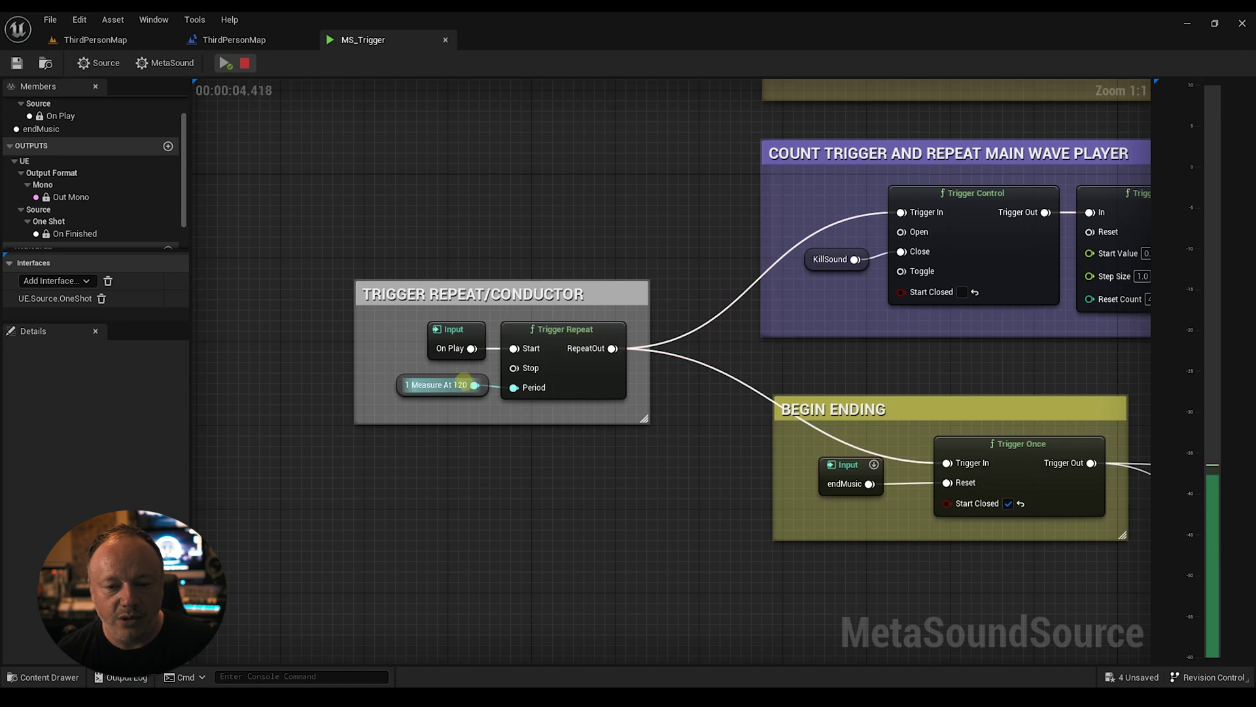
pyautogui.click(465, 383)
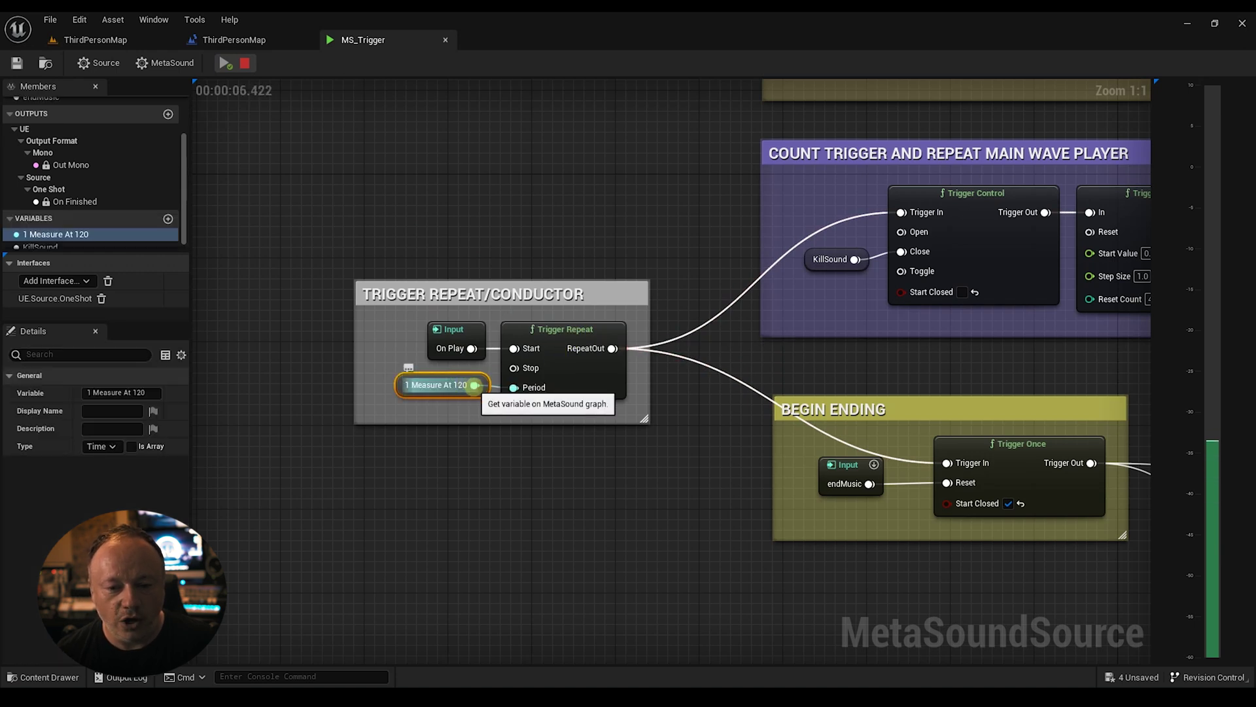
pyautogui.click(244, 63)
# Step: Inspect the BPM Tempo Clock section's 1 Measure At 120 variable and the BPM To Seconds node's Divisions of Whole Note and Beat Multiplier
pyautogui.moveTo(504, 129); pyautogui.dragTo(621, 700, button='right')
pyautogui.moveTo(878, 599); pyautogui.dragTo(457, 233, button='right')
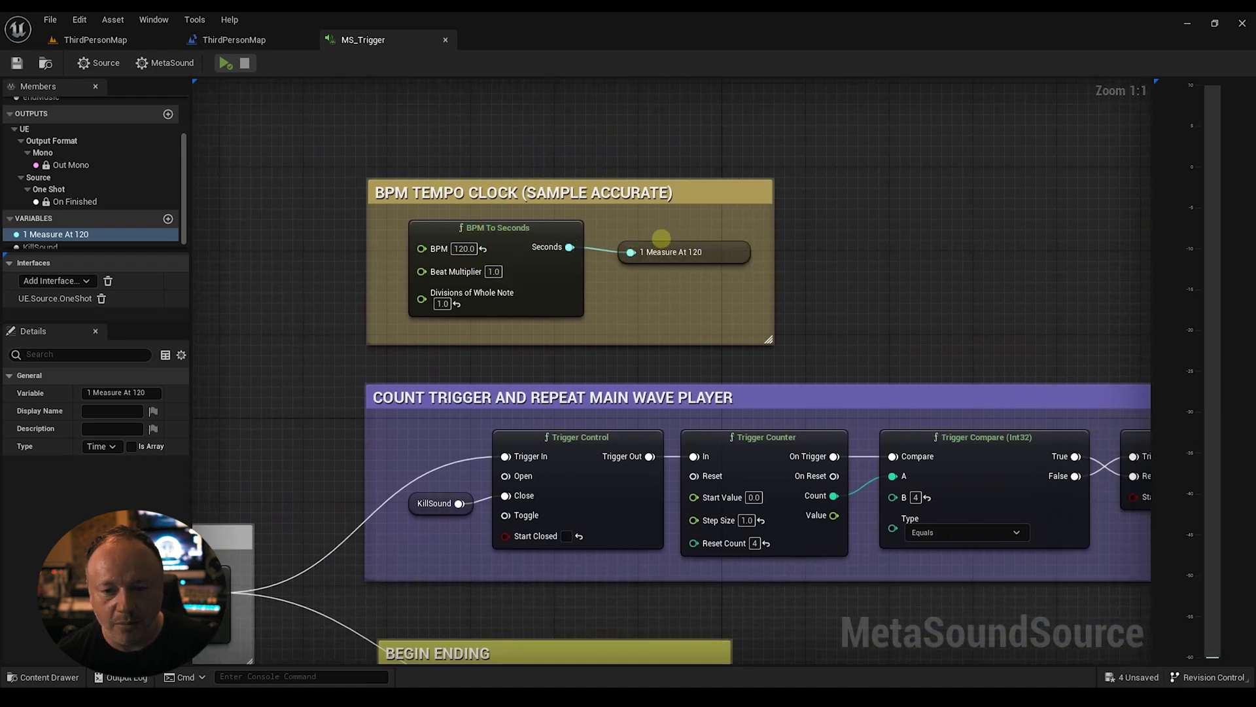
pyautogui.click(667, 251)
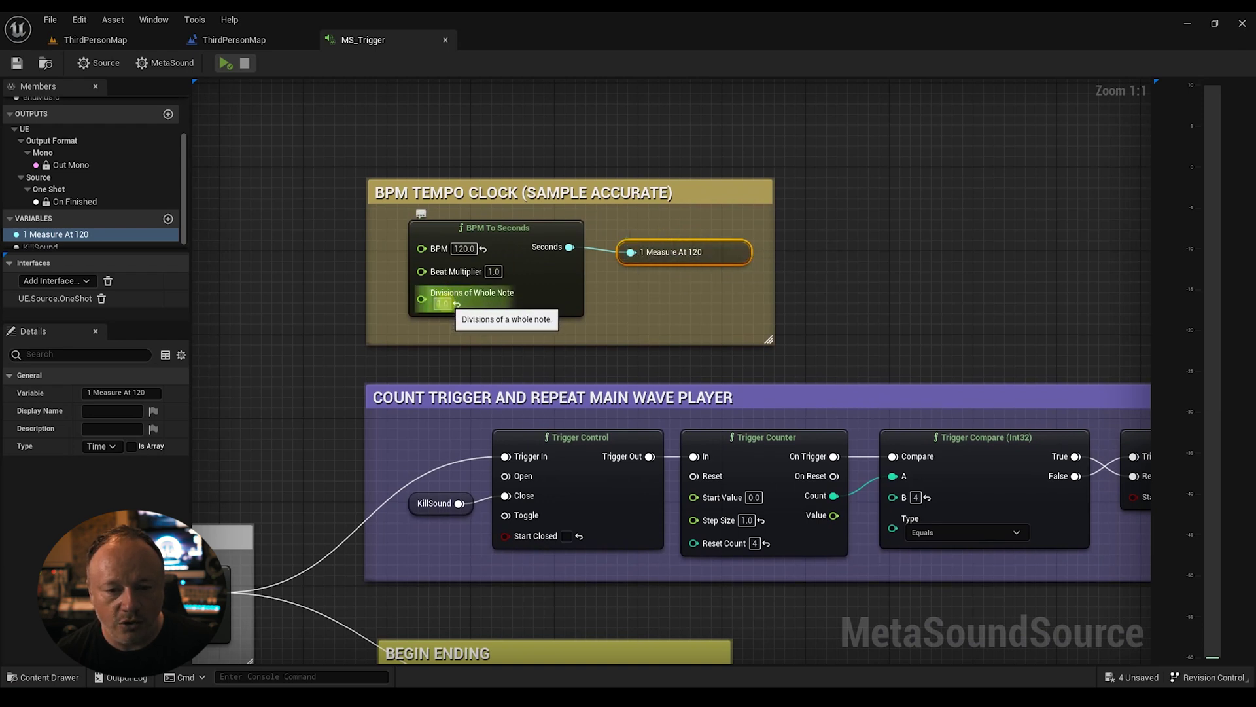
pyautogui.click(443, 304)
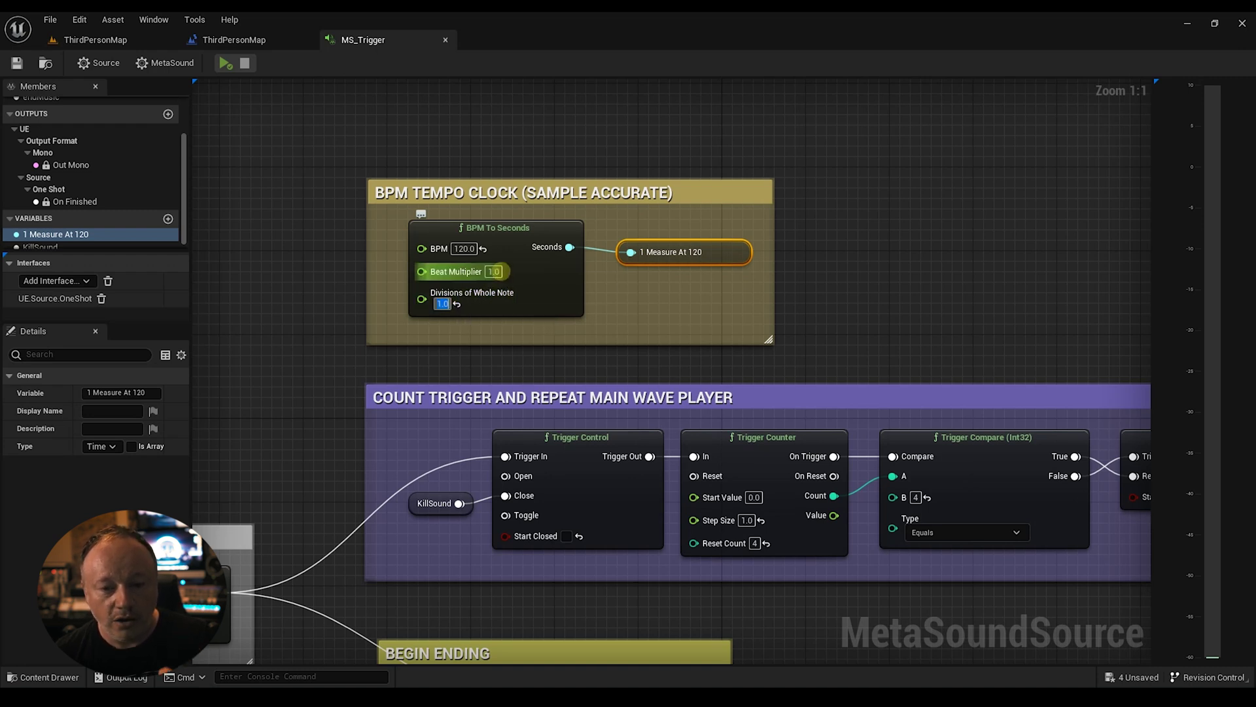
pyautogui.click(494, 272)
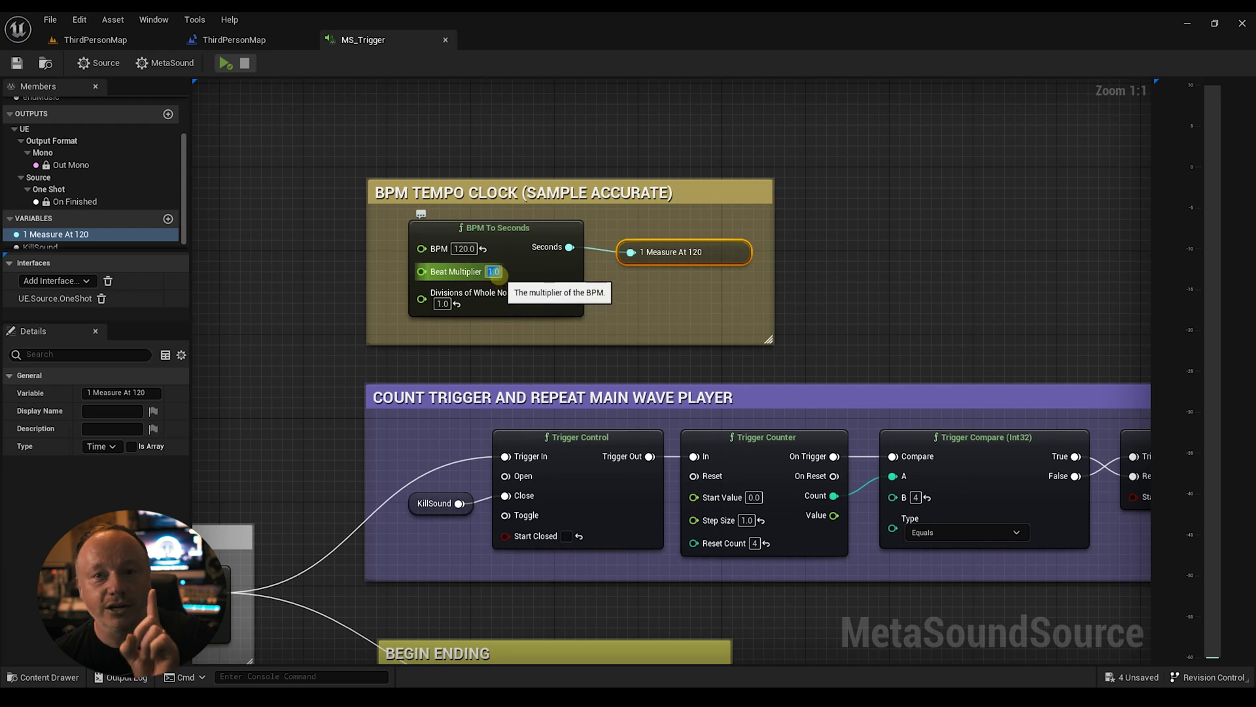
pyautogui.moveTo(331, 280); pyautogui.dragTo(420, 245, button='right')
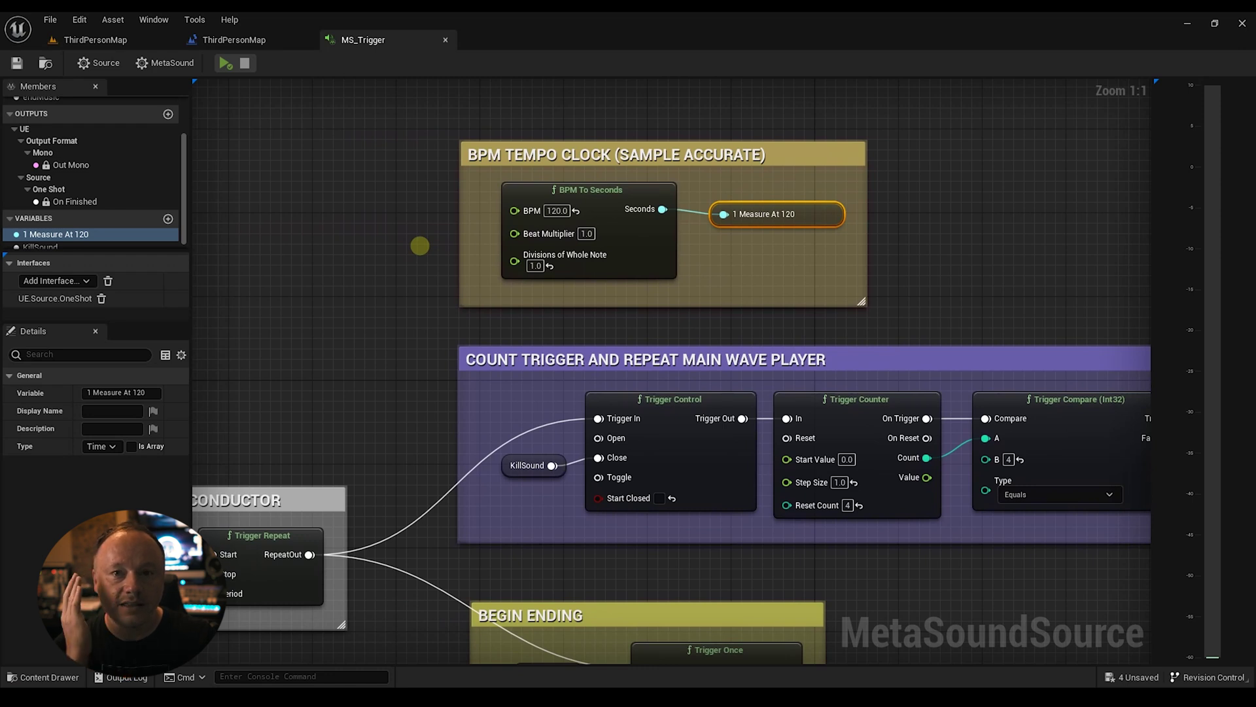
# Step: Play the MetaSound while watching the Trigger Repeat/Conductor outputs, and stop playback
pyautogui.moveTo(387, 268); pyautogui.dragTo(681, 160, button='right')
pyautogui.click(225, 62)
pyautogui.moveTo(410, 197); pyautogui.dragTo(386, 134, button='right')
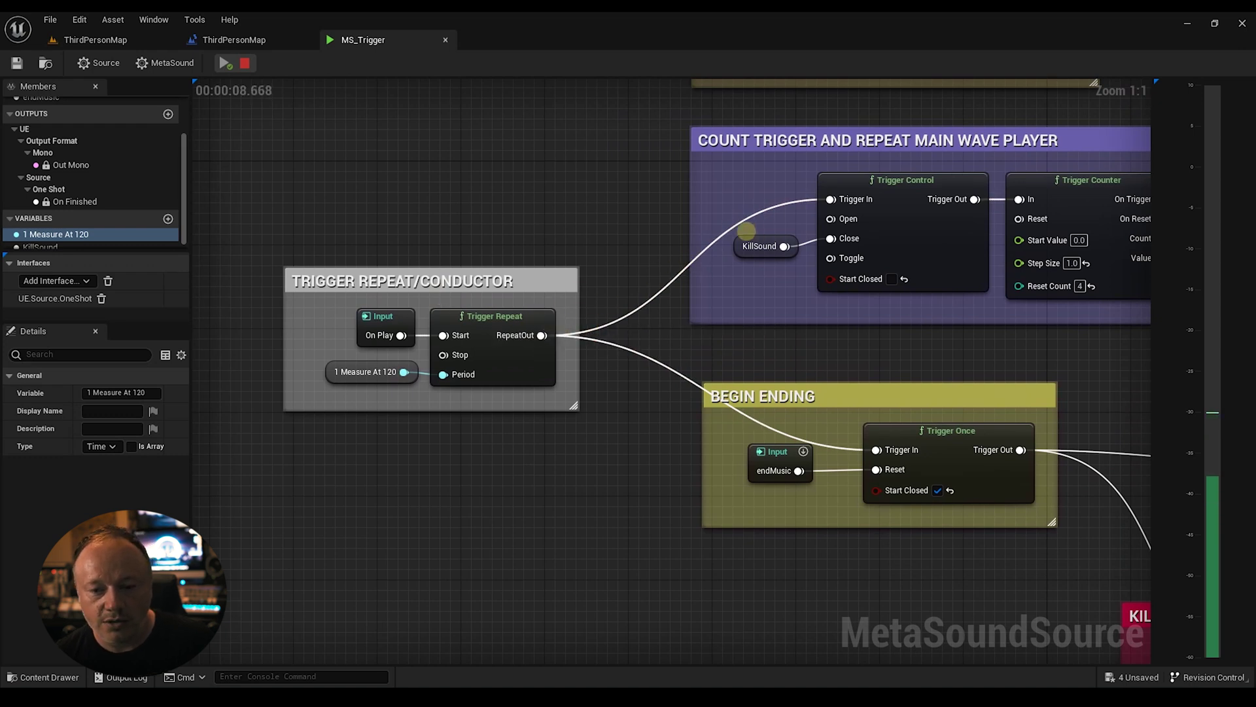
pyautogui.click(245, 63)
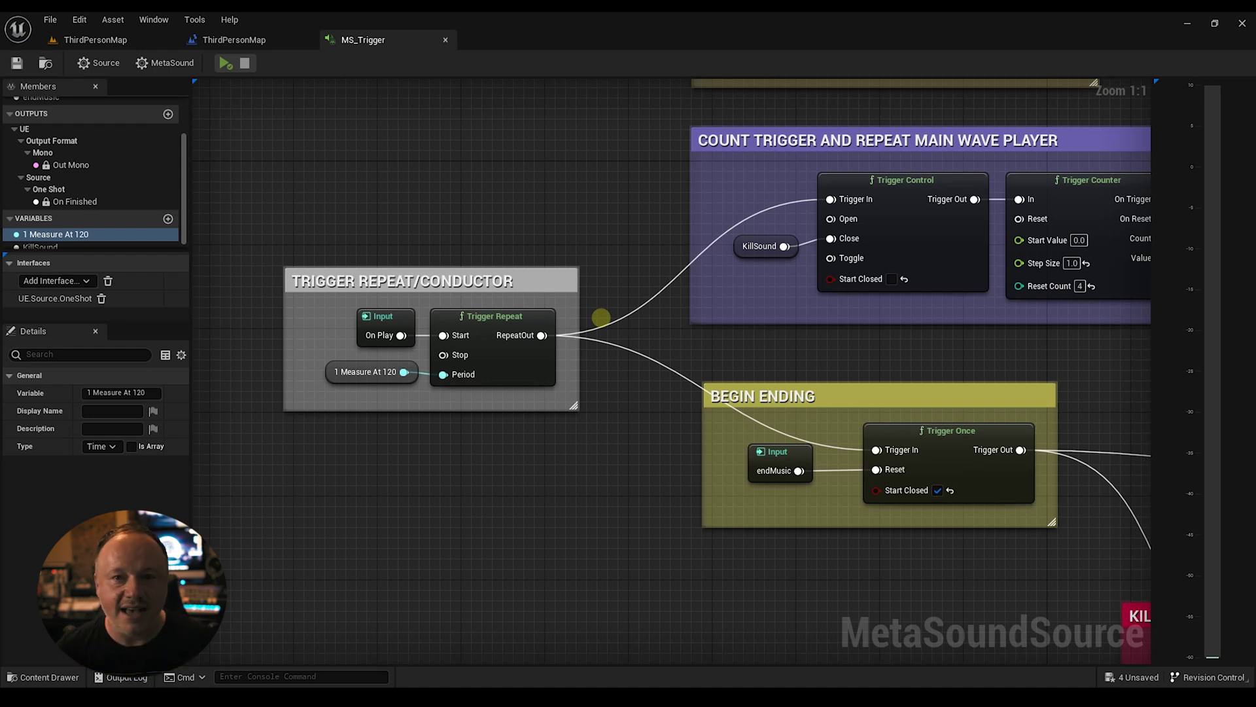
# Step: Briefly play the MetaSound and follow the trigger path through the Count Trigger section to the Main Audio Phrase wave player, selecting that node
pyautogui.moveTo(592, 278); pyautogui.dragTo(560, 340, button='right')
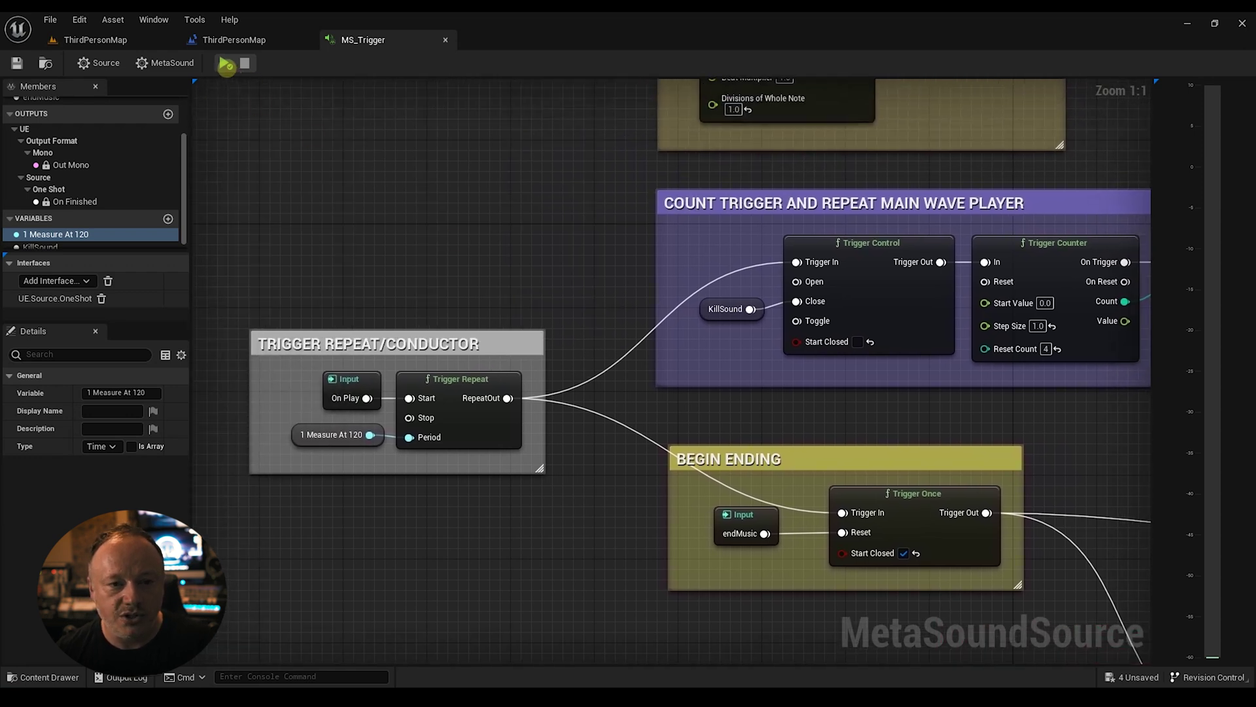
pyautogui.click(226, 64)
pyautogui.moveTo(656, 283); pyautogui.dragTo(275, 293, button='right')
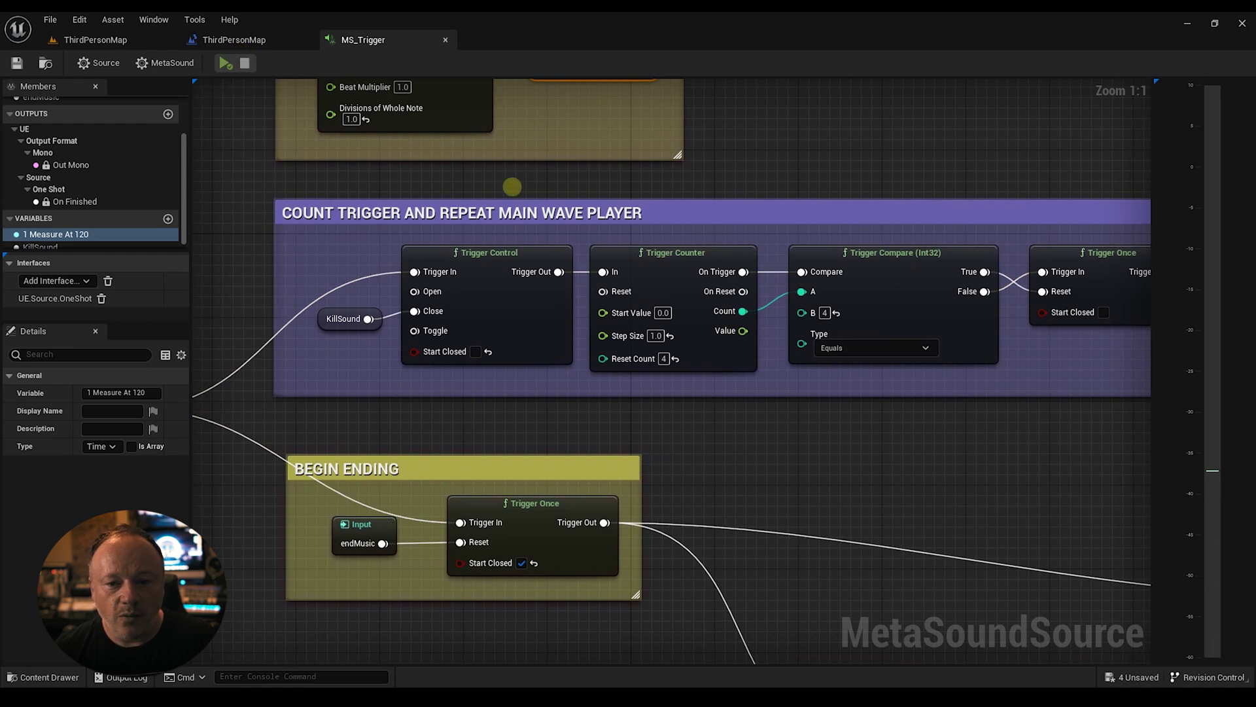
pyautogui.moveTo(515, 192); pyautogui.dragTo(464, 186, button='right')
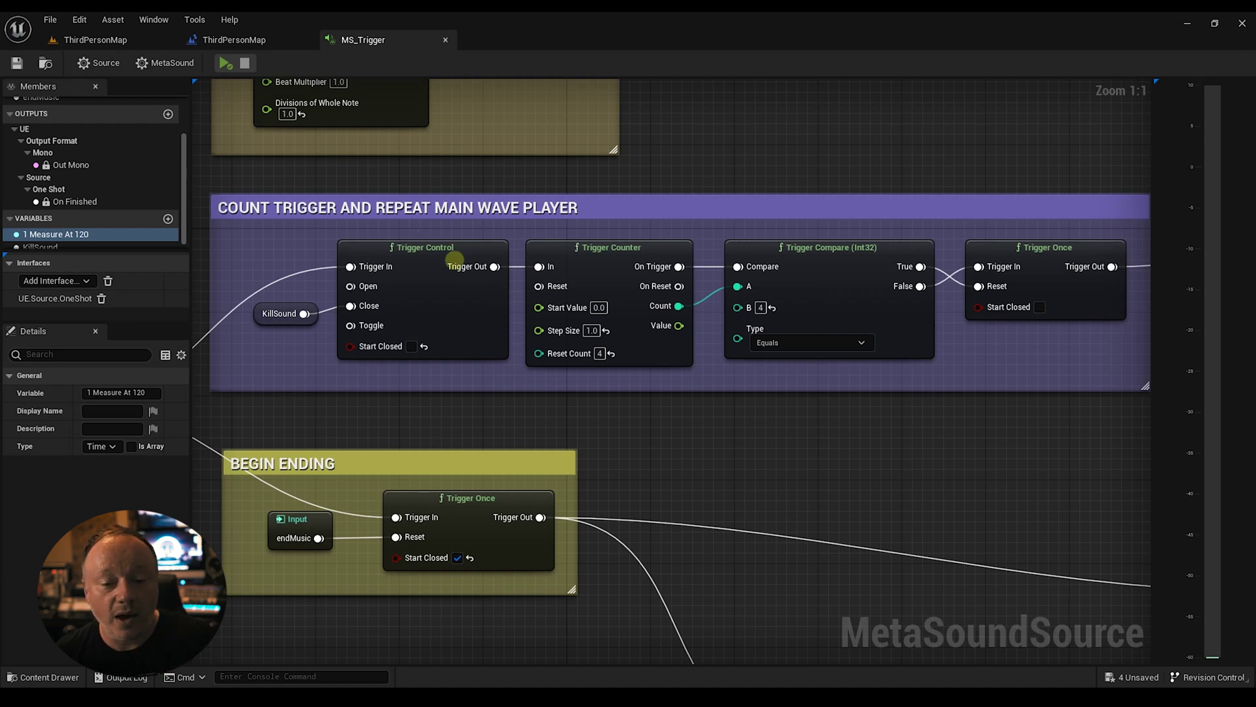
pyautogui.moveTo(827, 392); pyautogui.dragTo(190, 373, button='right')
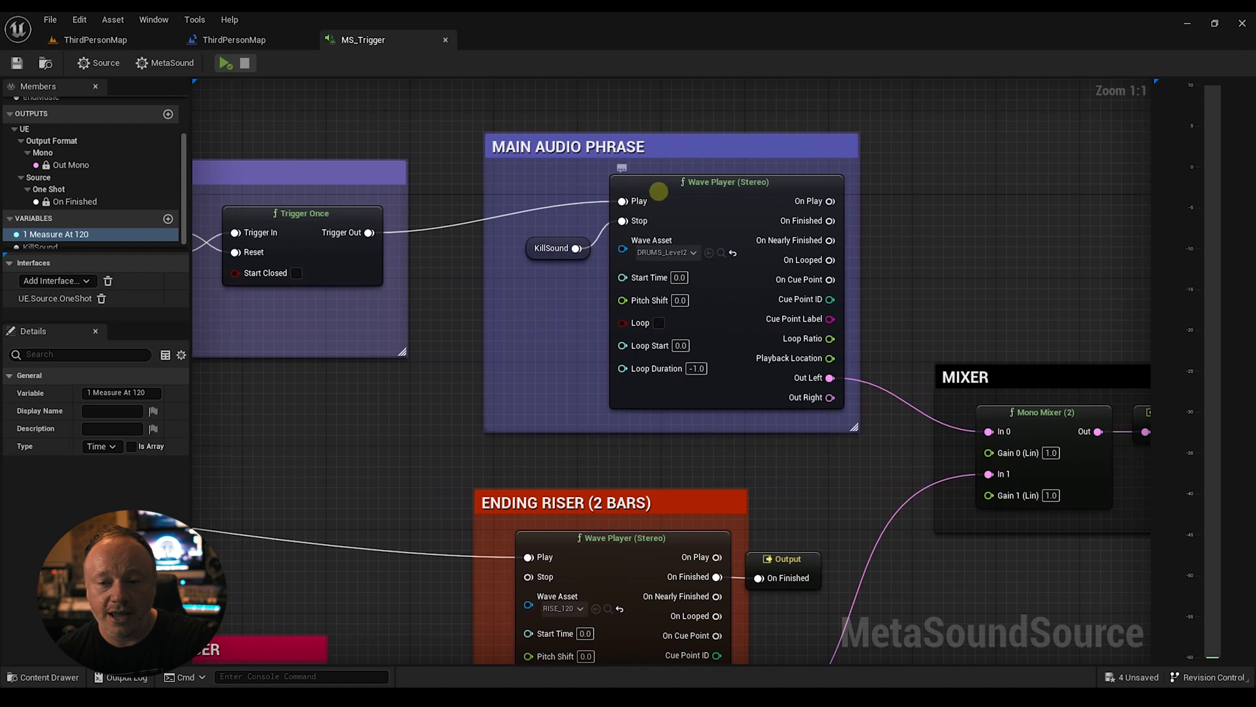
pyautogui.click(662, 201)
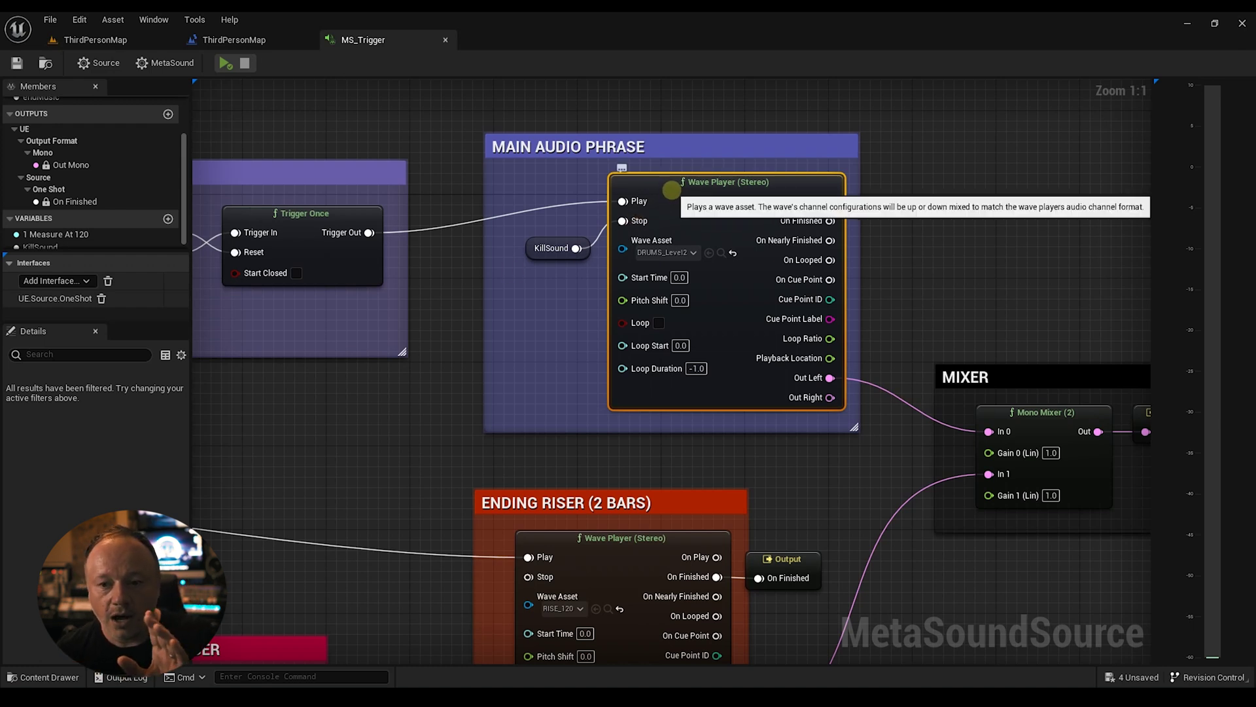
# Step: Briefly replay and stop the MetaSound from the conductor section, and examine the Trigger Control node and its KillSound input
pyautogui.moveTo(478, 313); pyautogui.dragTo(975, 316, button='right')
pyautogui.moveTo(622, 337); pyautogui.dragTo(802, 340, button='right')
pyautogui.click(223, 63)
pyautogui.click(245, 63)
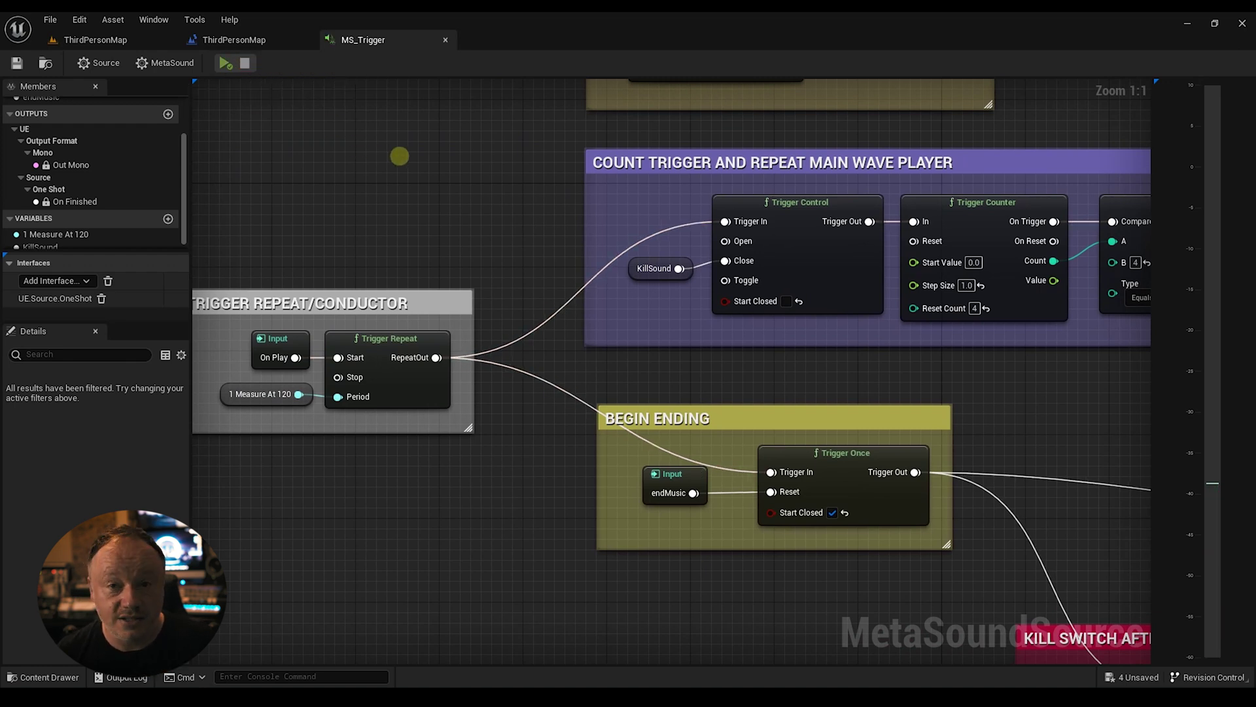
pyautogui.moveTo(402, 156); pyautogui.dragTo(344, 142, button='right')
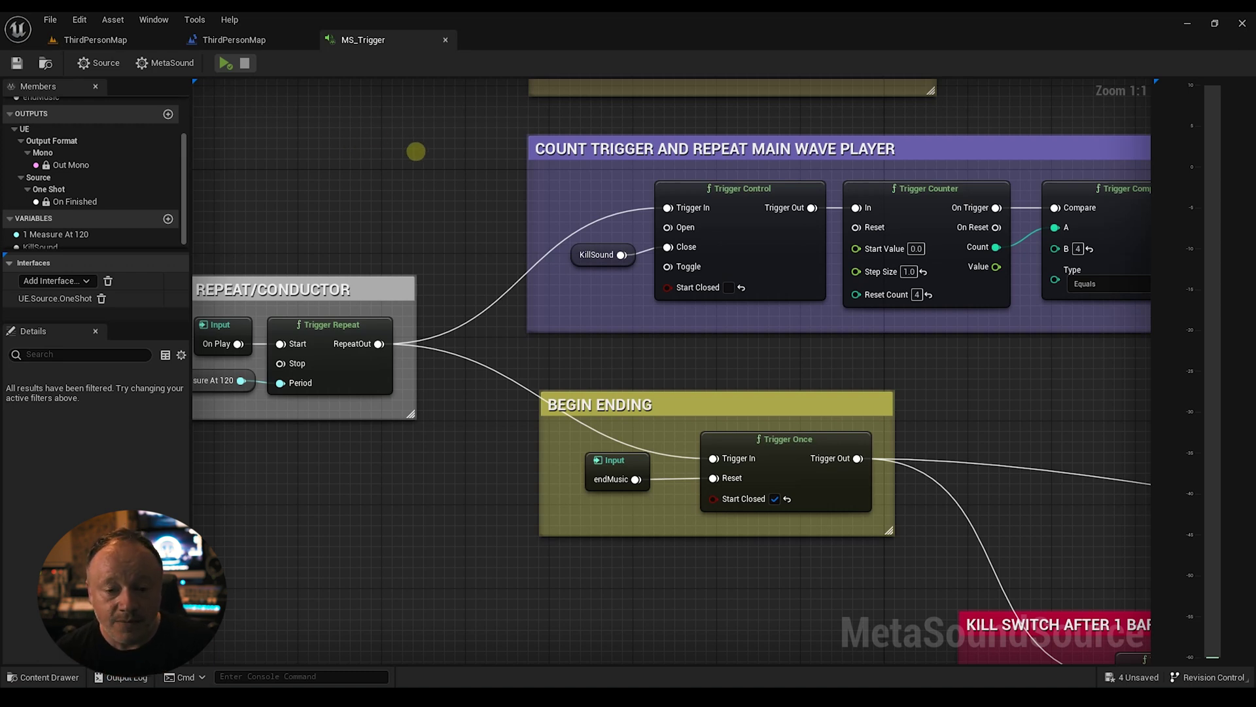
pyautogui.moveTo(403, 204); pyautogui.dragTo(206, 269, button='right')
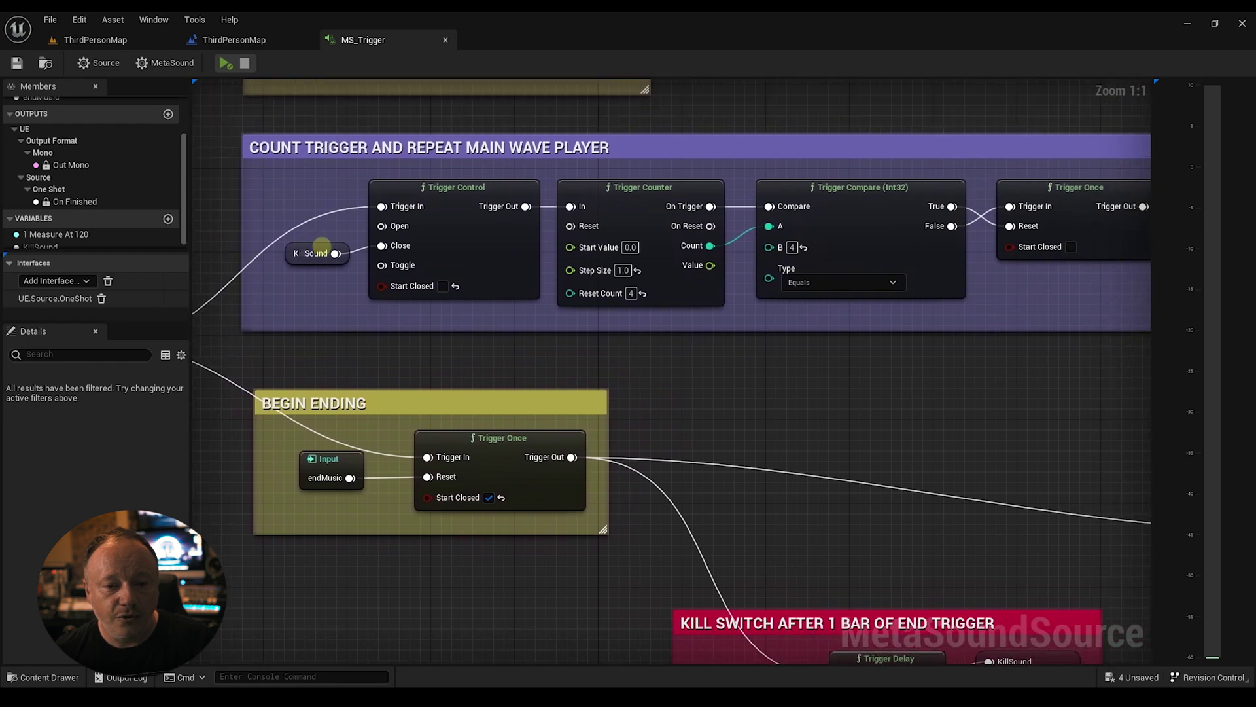
# Step: Select the Trigger Control node, play and stop the MetaSound to check its output, and inspect the KillSound variable feeding its Close input
pyautogui.click(461, 189)
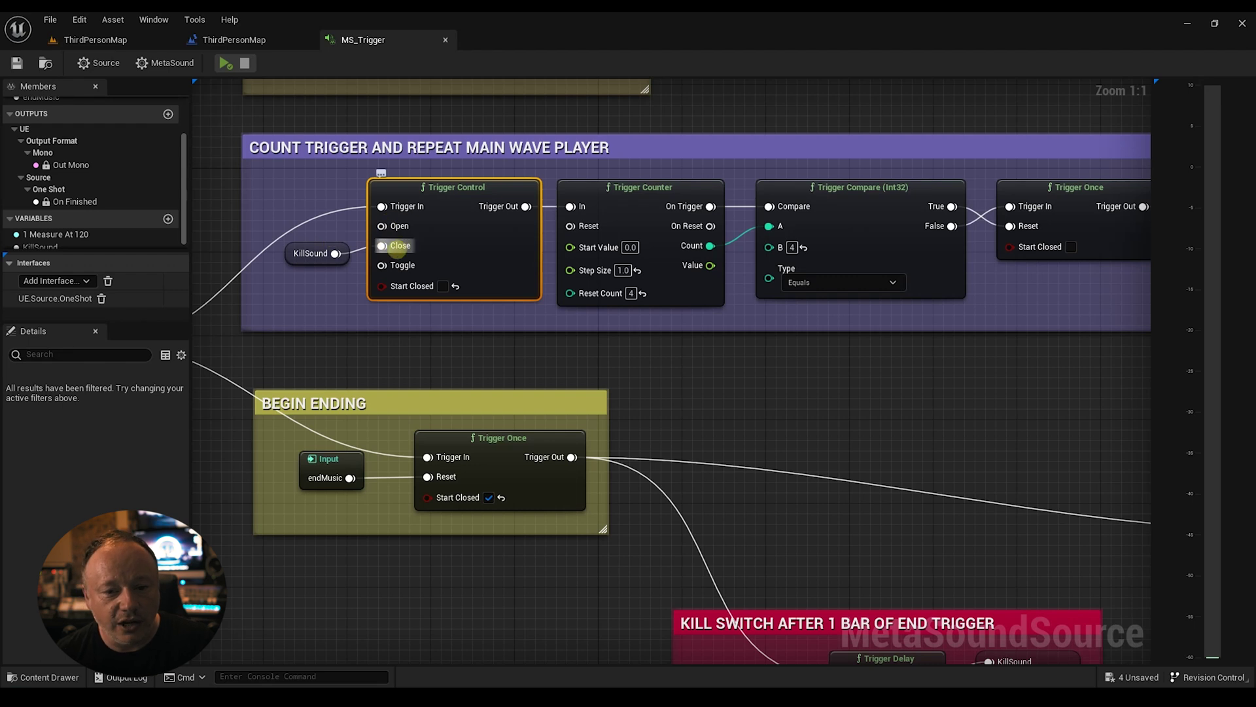
pyautogui.click(225, 63)
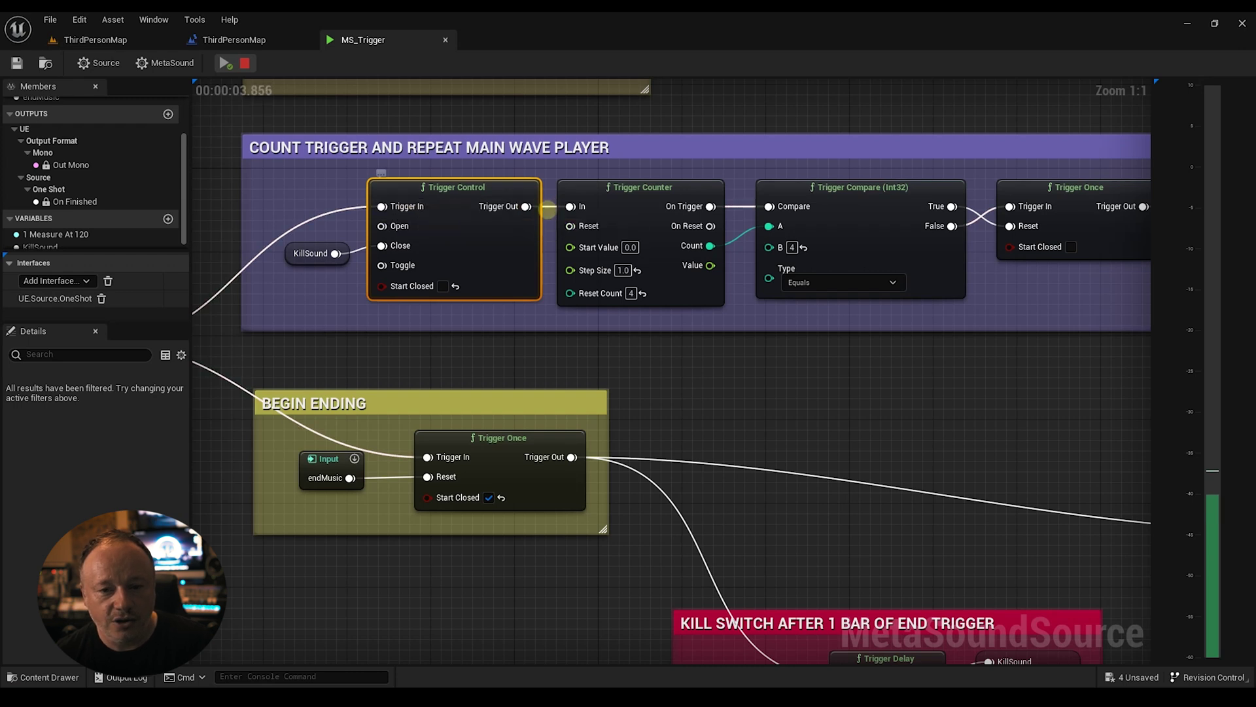
pyautogui.click(243, 63)
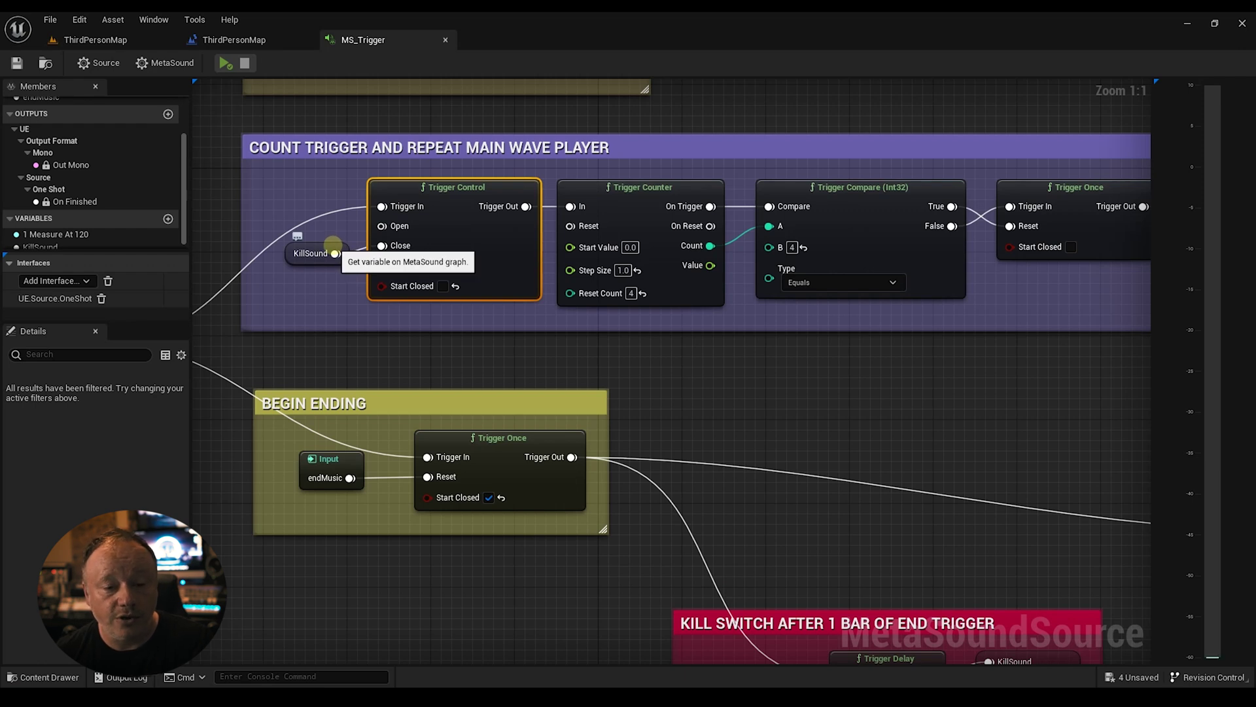
pyautogui.click(332, 251)
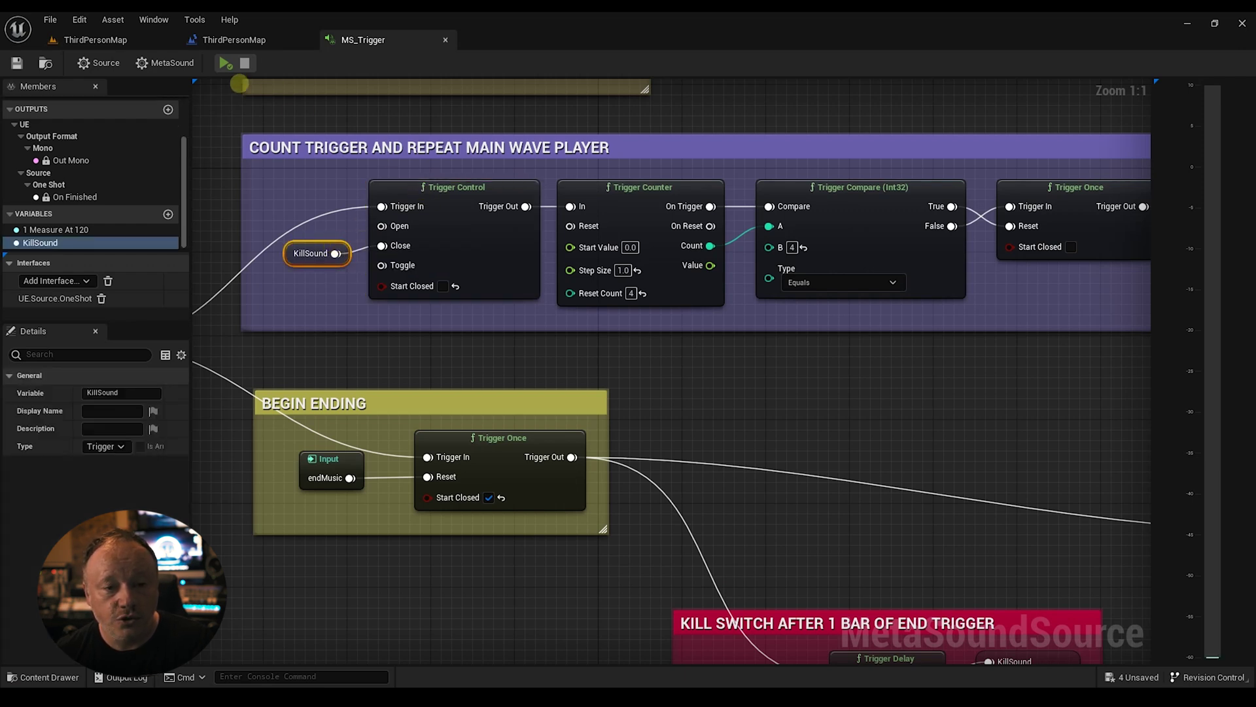
# Step: Play the MetaSound while following the trigger through the Count Trigger section's nodes, and stop playback
pyautogui.click(225, 64)
pyautogui.moveTo(497, 187); pyautogui.dragTo(363, 188, button='right')
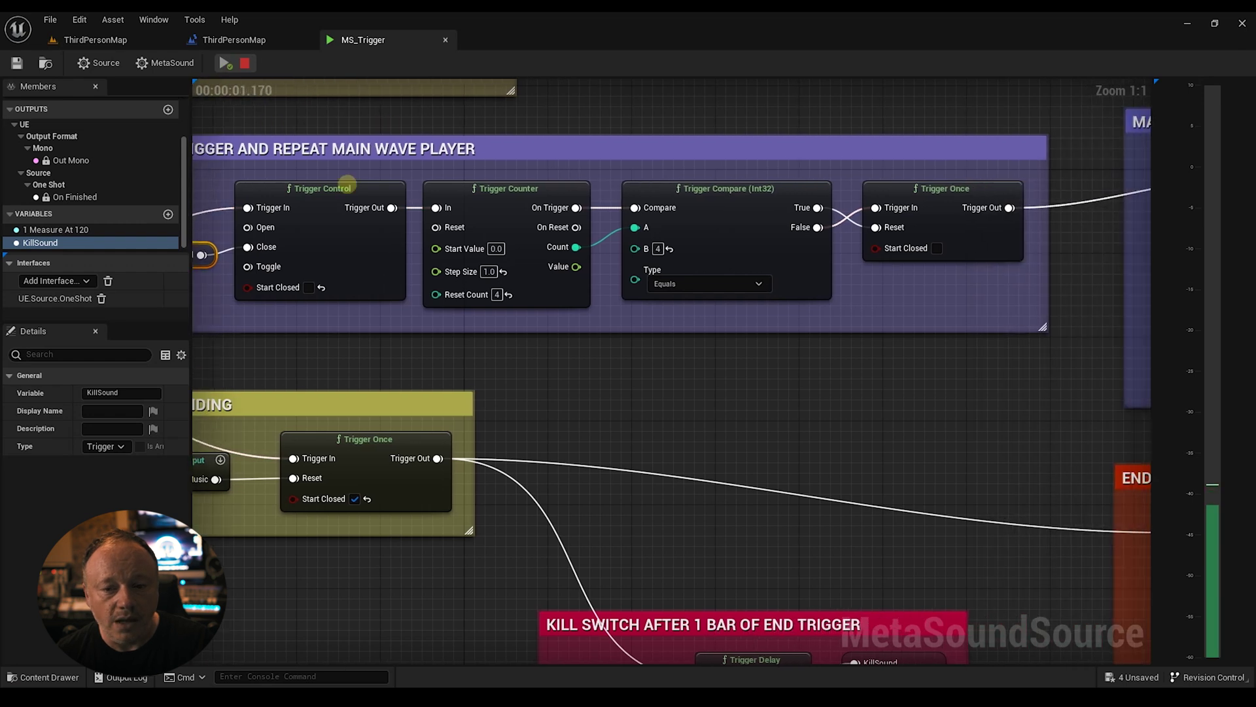
pyautogui.click(523, 131)
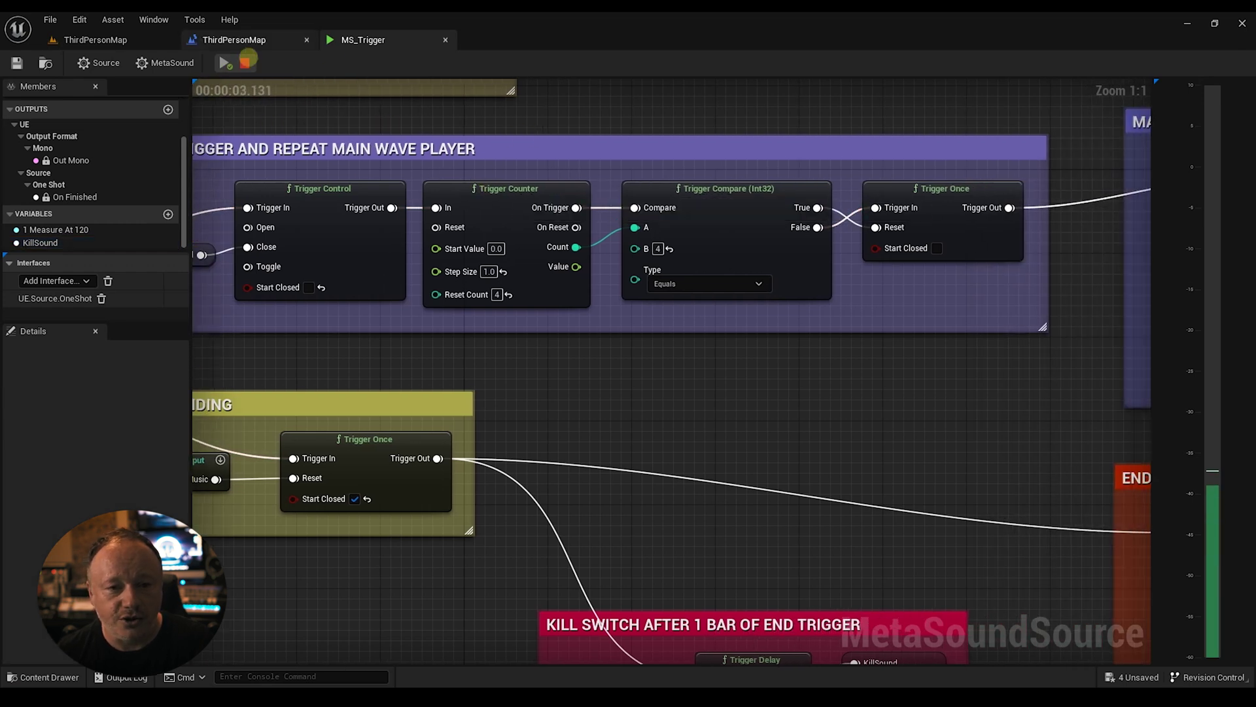
pyautogui.moveTo(369, 111); pyautogui.dragTo(435, 126, button='right')
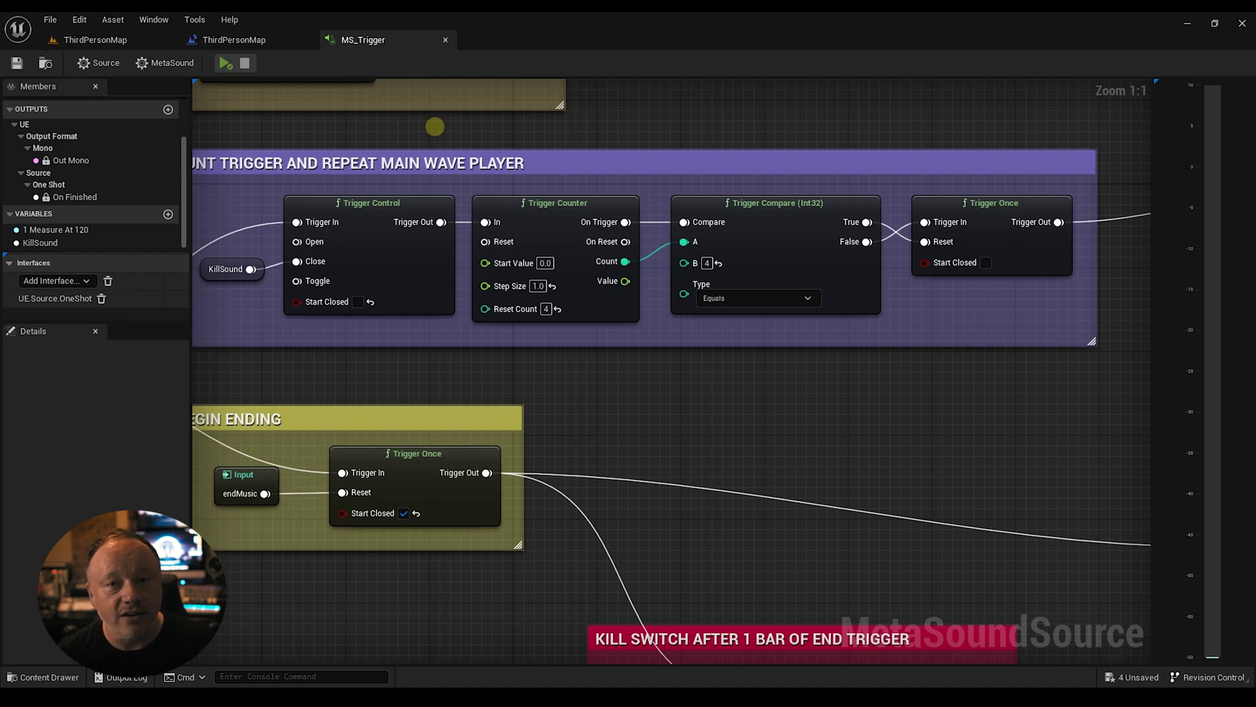
# Step: Examine the Loop option on the Main Audio Phrase wave player, and return to the Count Trigger section
pyautogui.moveTo(628, 275); pyautogui.dragTo(681, 235, button='right')
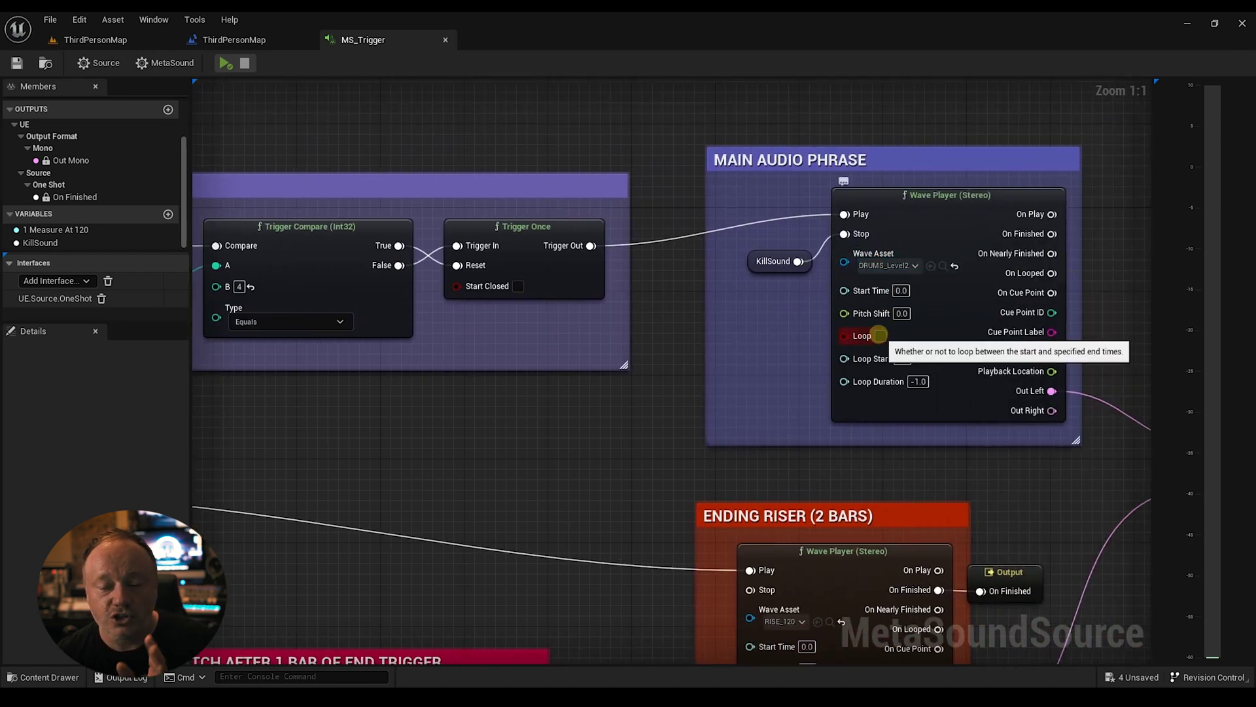
pyautogui.moveTo(715, 314); pyautogui.dragTo(979, 303, button='right')
pyautogui.moveTo(814, 368); pyautogui.dragTo(1099, 356, button='right')
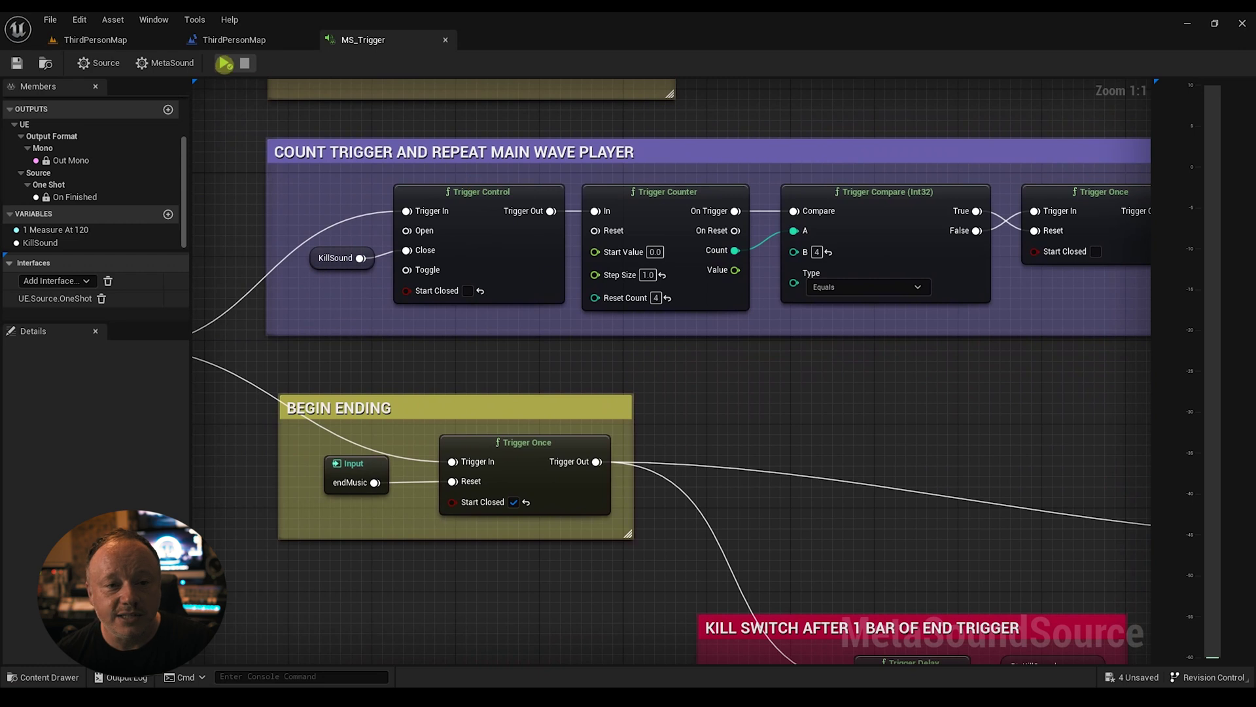
# Step: Play the MetaSound while watching the Trigger Counter feed Trigger Compare, stop playback, and select the Trigger Compare node
pyautogui.click(226, 63)
pyautogui.moveTo(811, 272); pyautogui.dragTo(550, 278, button='right')
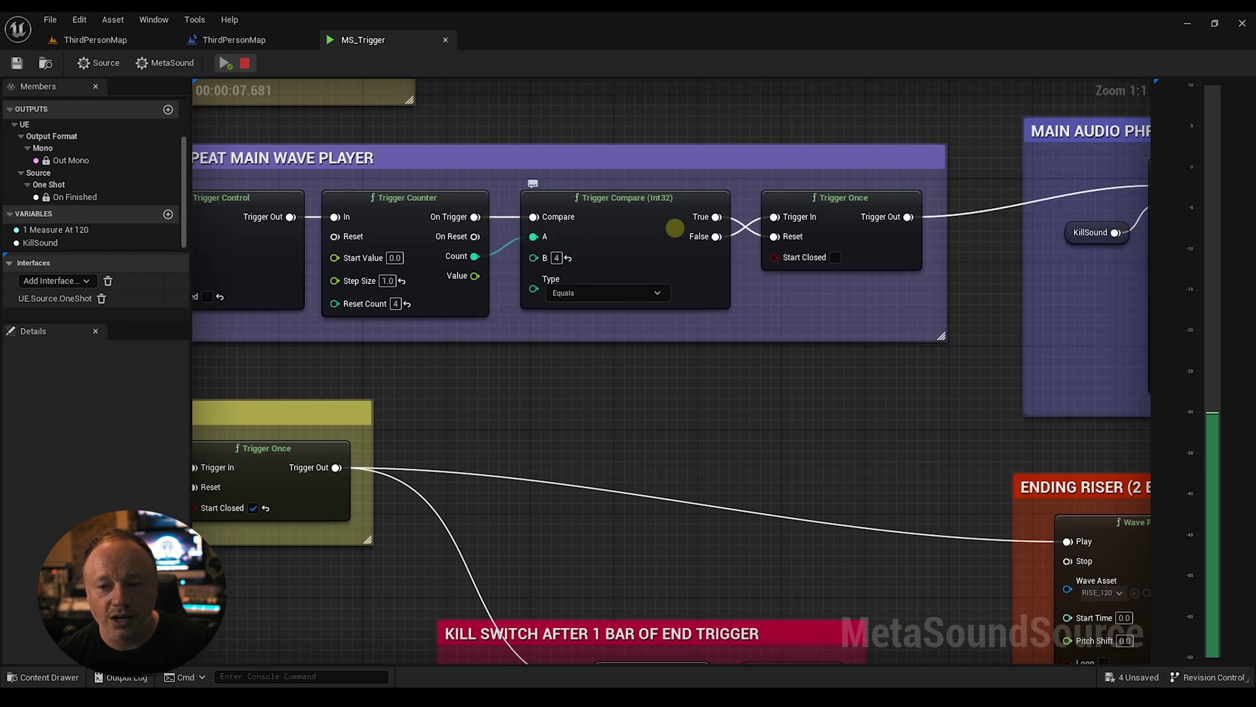
pyautogui.moveTo(412, 123); pyautogui.dragTo(616, 78, button='right')
pyautogui.click(721, 146)
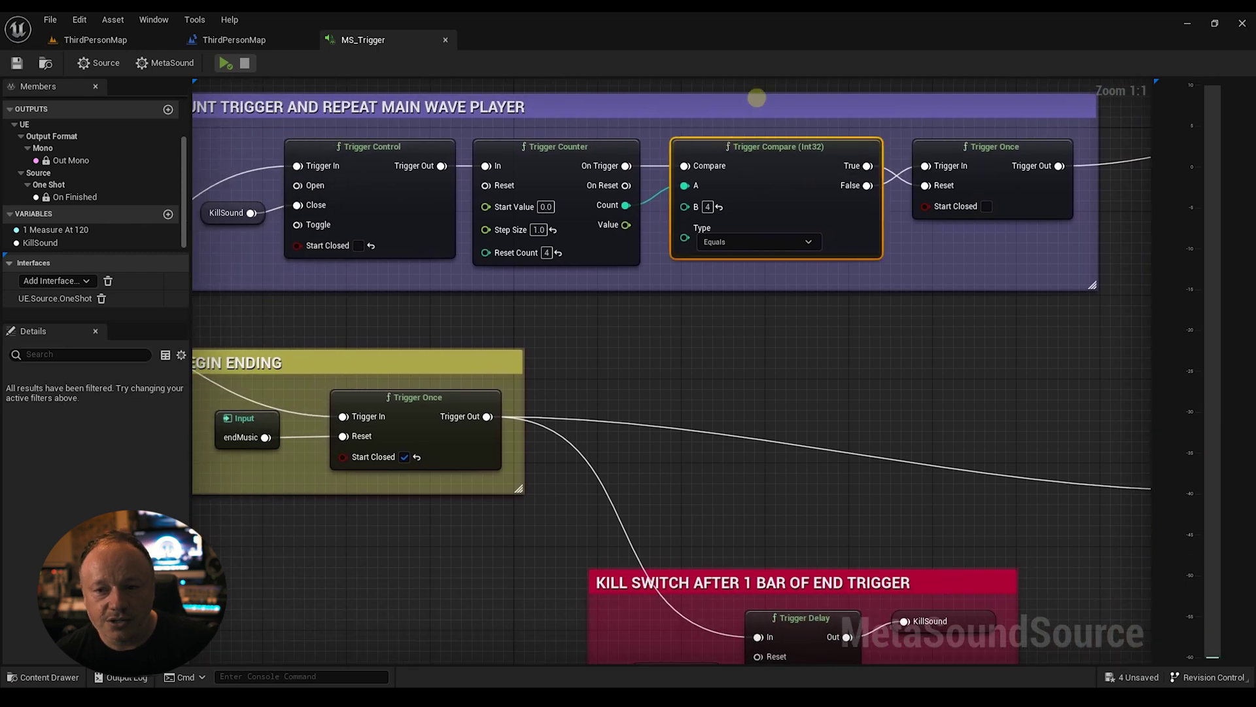
# Step: Inspect the Trigger Control, Trigger Counter and Trigger Compare nodes in turn, including the crossed True and False outputs
pyautogui.moveTo(757, 96); pyautogui.dragTo(513, 131, button='right')
pyautogui.moveTo(301, 174); pyautogui.dragTo(584, 159, button='right')
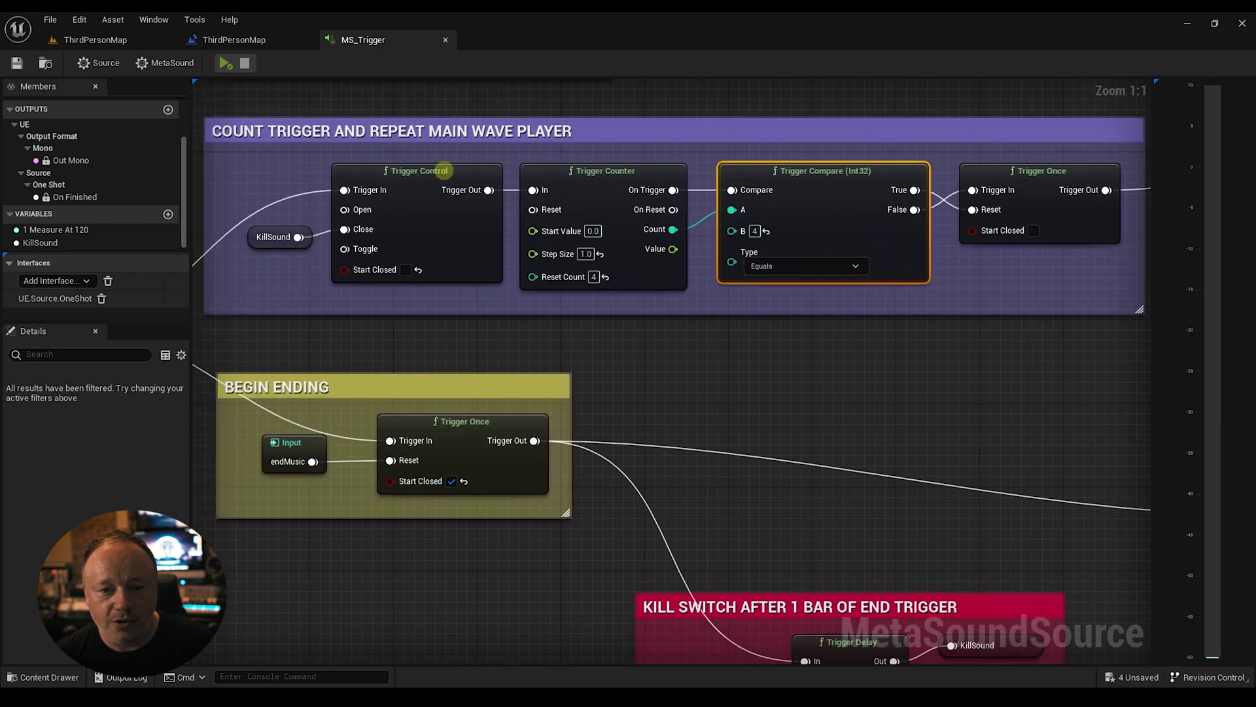
pyautogui.click(445, 171)
pyautogui.moveTo(626, 117); pyautogui.dragTo(394, 133, button='right')
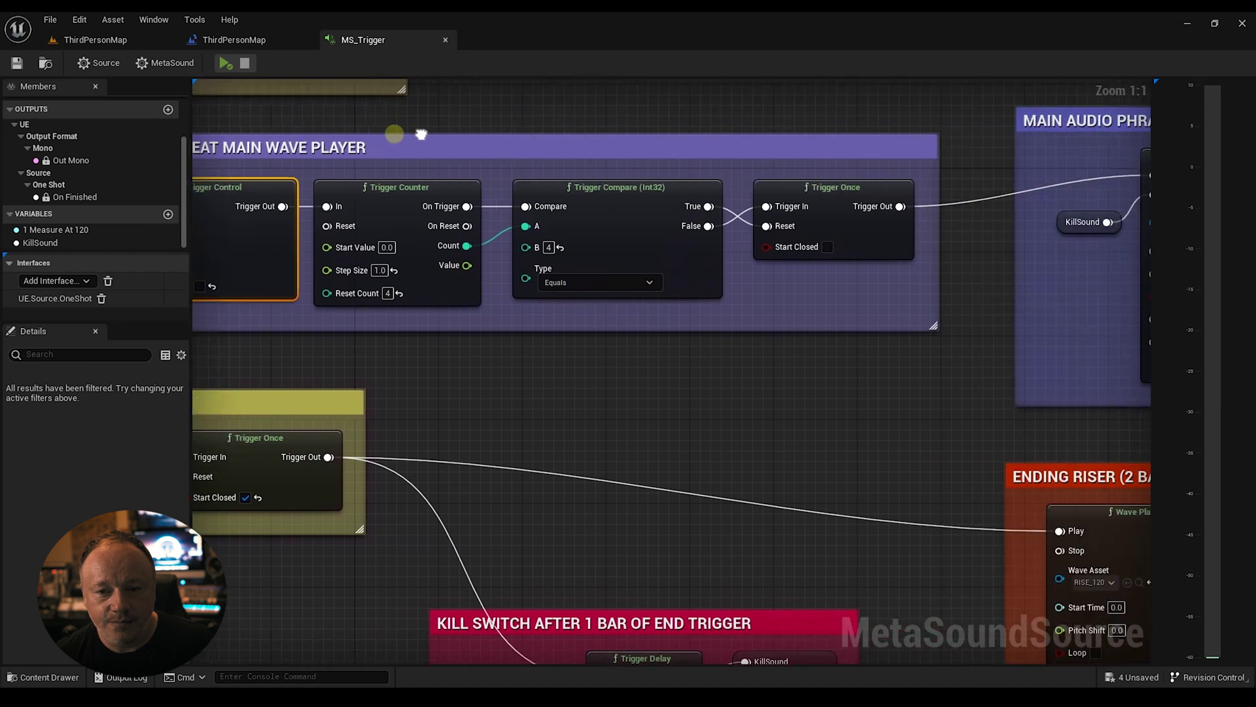
pyautogui.click(373, 189)
pyautogui.moveTo(497, 141); pyautogui.dragTo(345, 141, button='right')
pyautogui.click(417, 183)
pyautogui.moveTo(376, 195); pyautogui.dragTo(464, 175, button='right')
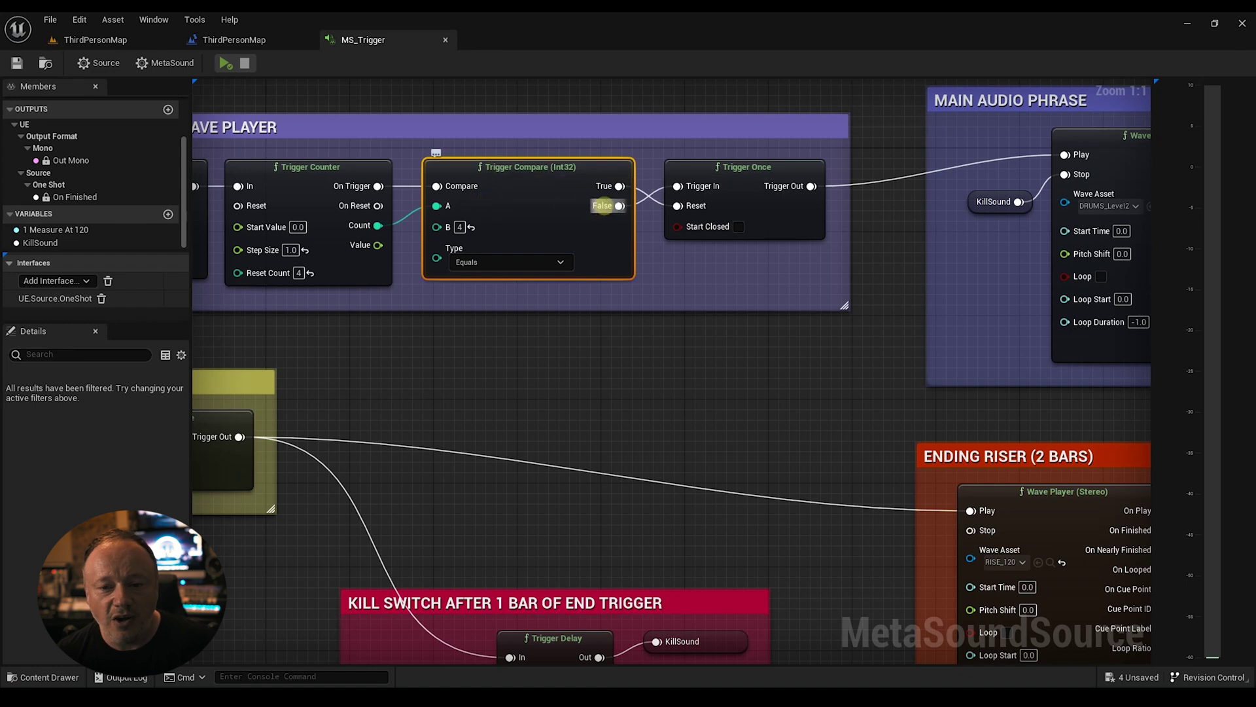
# Step: Select the Count Trigger section's Trigger Once node and play the MetaSound to watch it start the Main Audio Phrase, and stop playback
pyautogui.moveTo(697, 167); pyautogui.dragTo(697, 156)
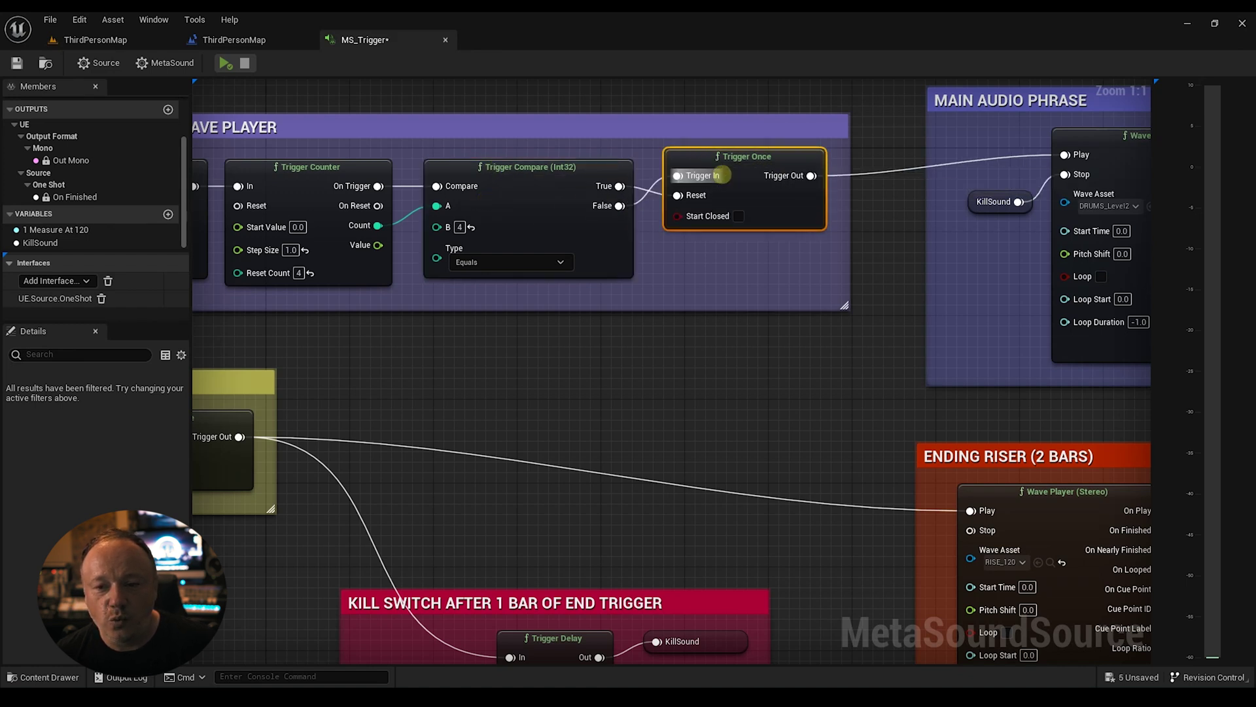
pyautogui.moveTo(798, 199); pyautogui.dragTo(690, 251, button='right')
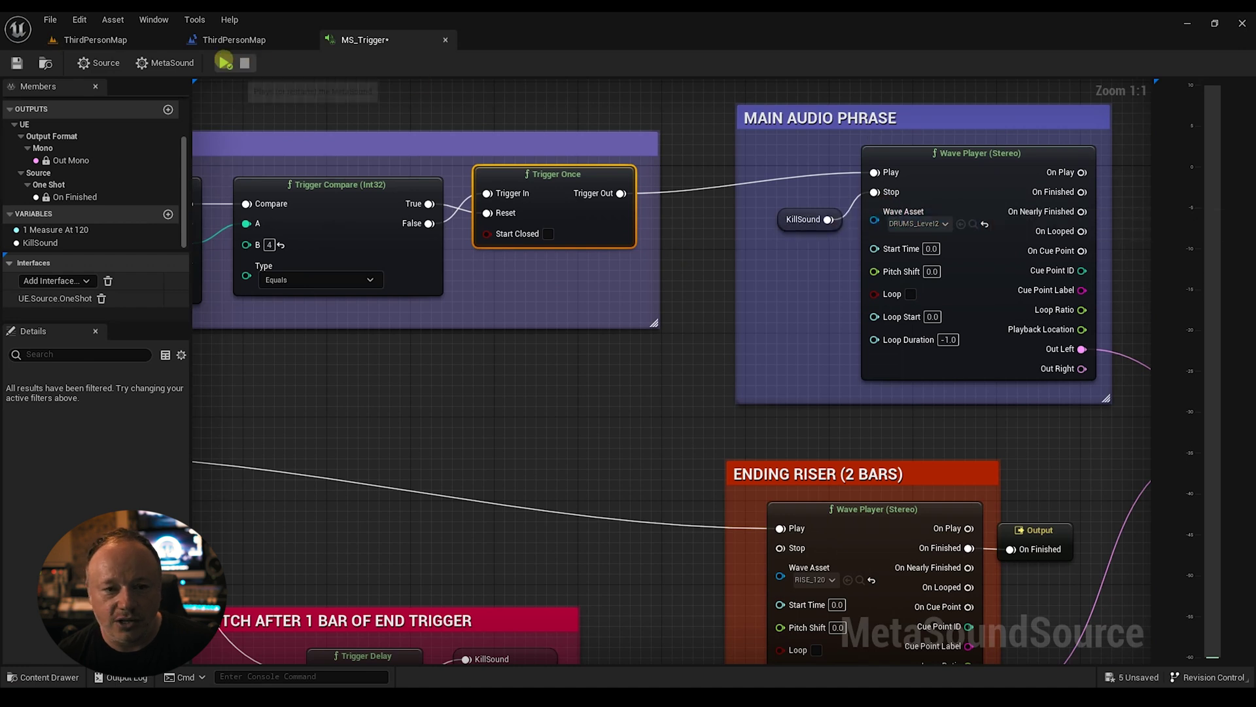
pyautogui.click(224, 62)
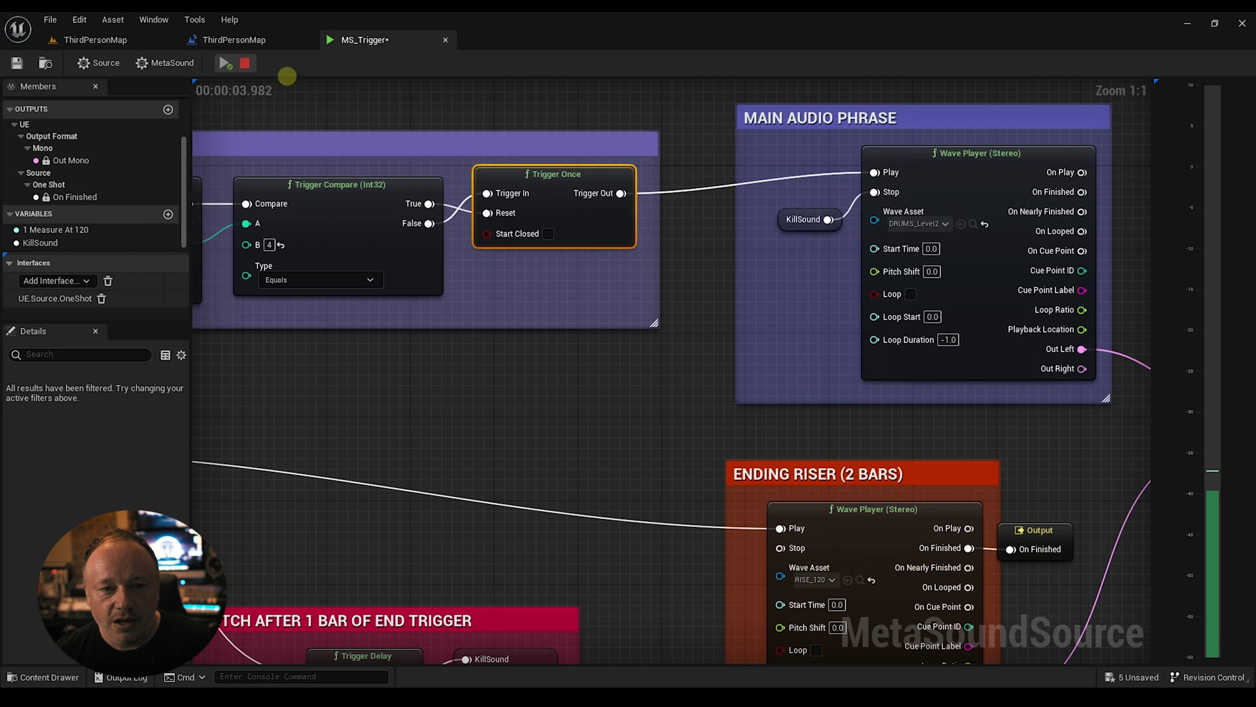
pyautogui.click(245, 63)
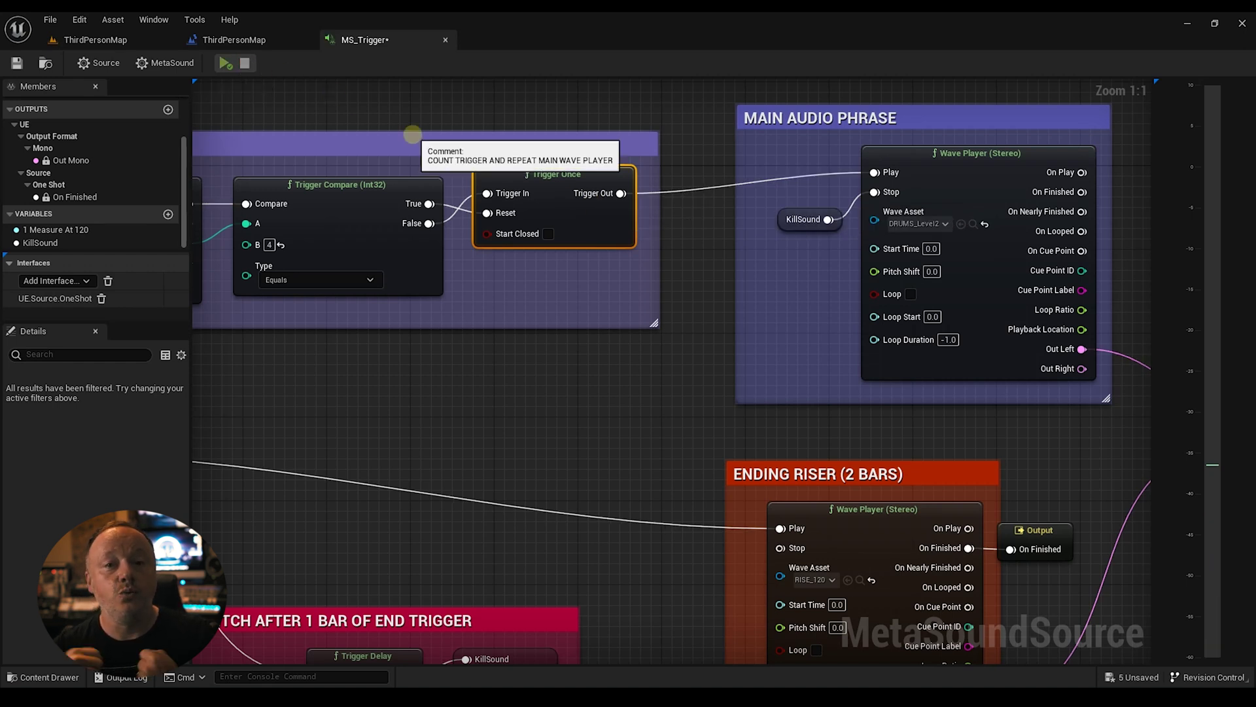
# Step: Review the Trigger Counter's Step Size and Reset Count, the Trigger Compare outputs, and the Trigger Once node
pyautogui.moveTo(398, 118); pyautogui.dragTo(542, 127, button='right')
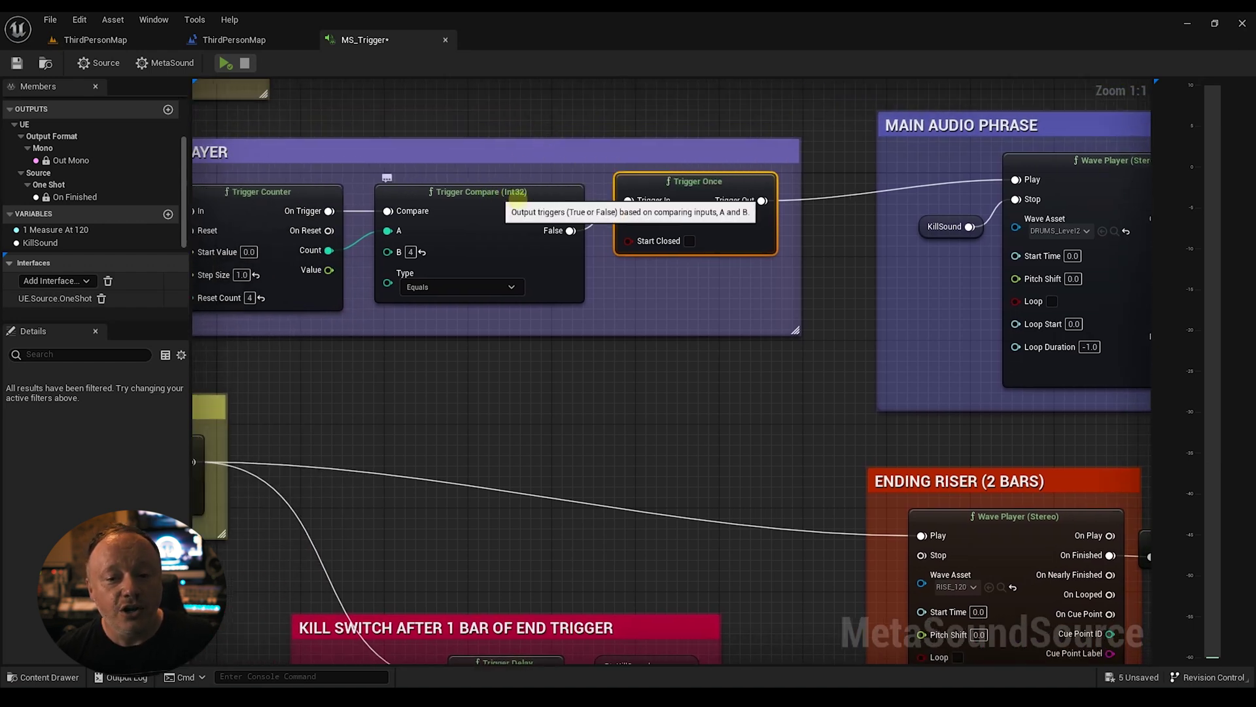
pyautogui.moveTo(404, 121); pyautogui.dragTo(459, 108, button='right')
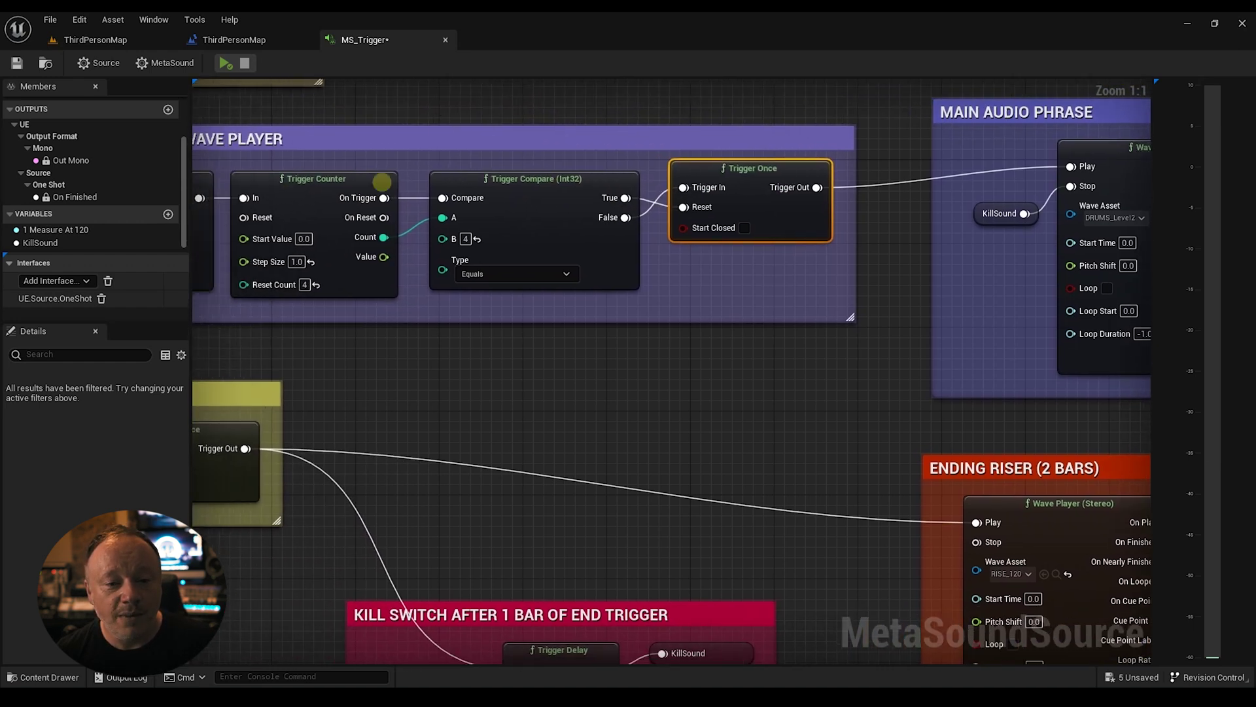
pyautogui.click(321, 181)
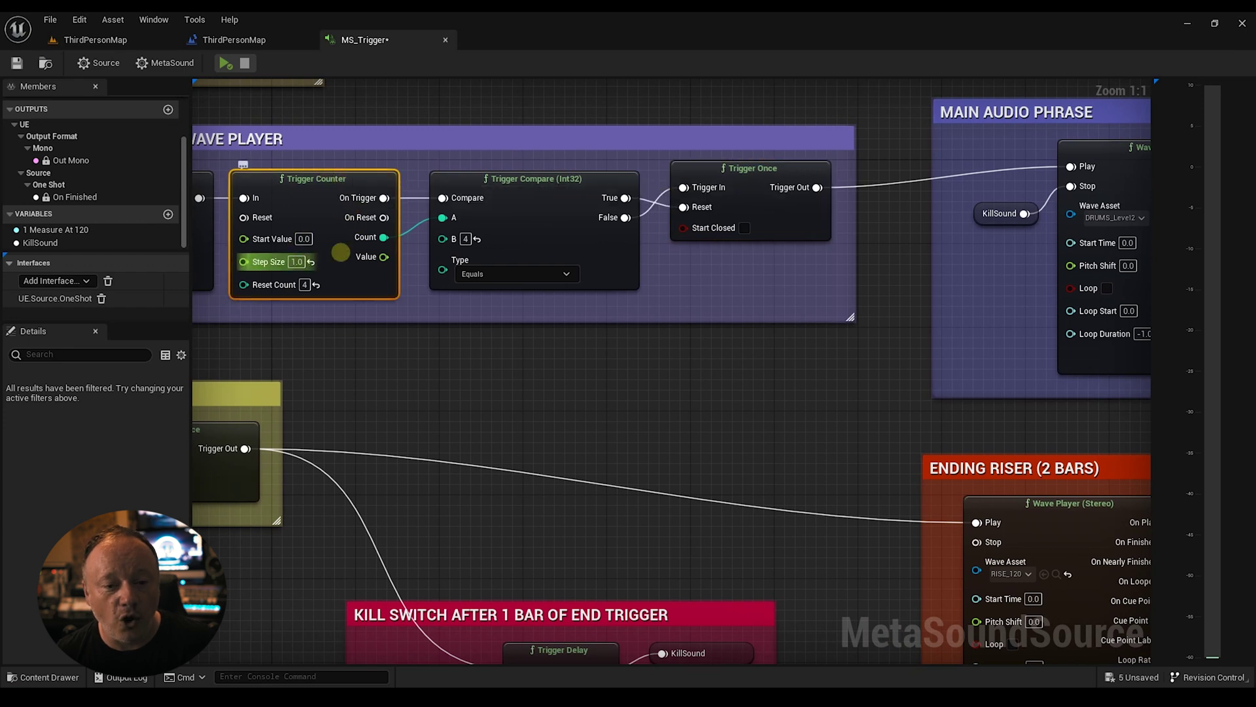
pyautogui.click(629, 183)
pyautogui.moveTo(697, 131); pyautogui.dragTo(598, 200, button='right')
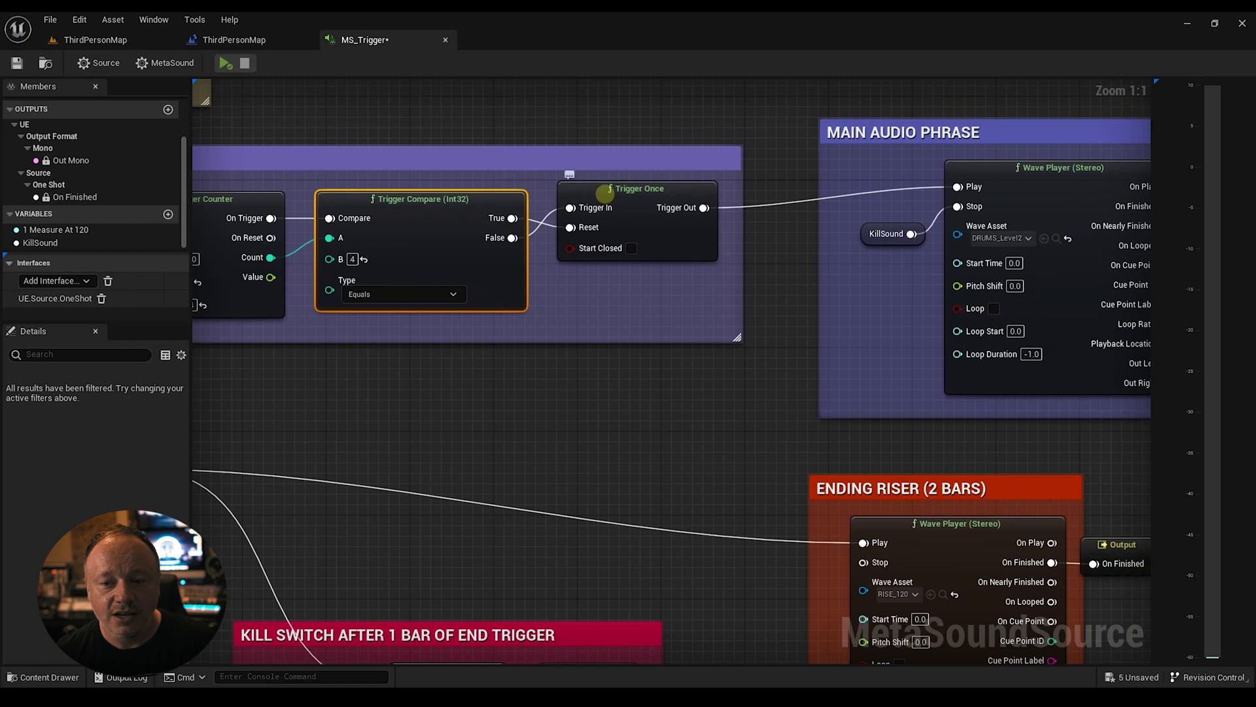
pyautogui.click(605, 194)
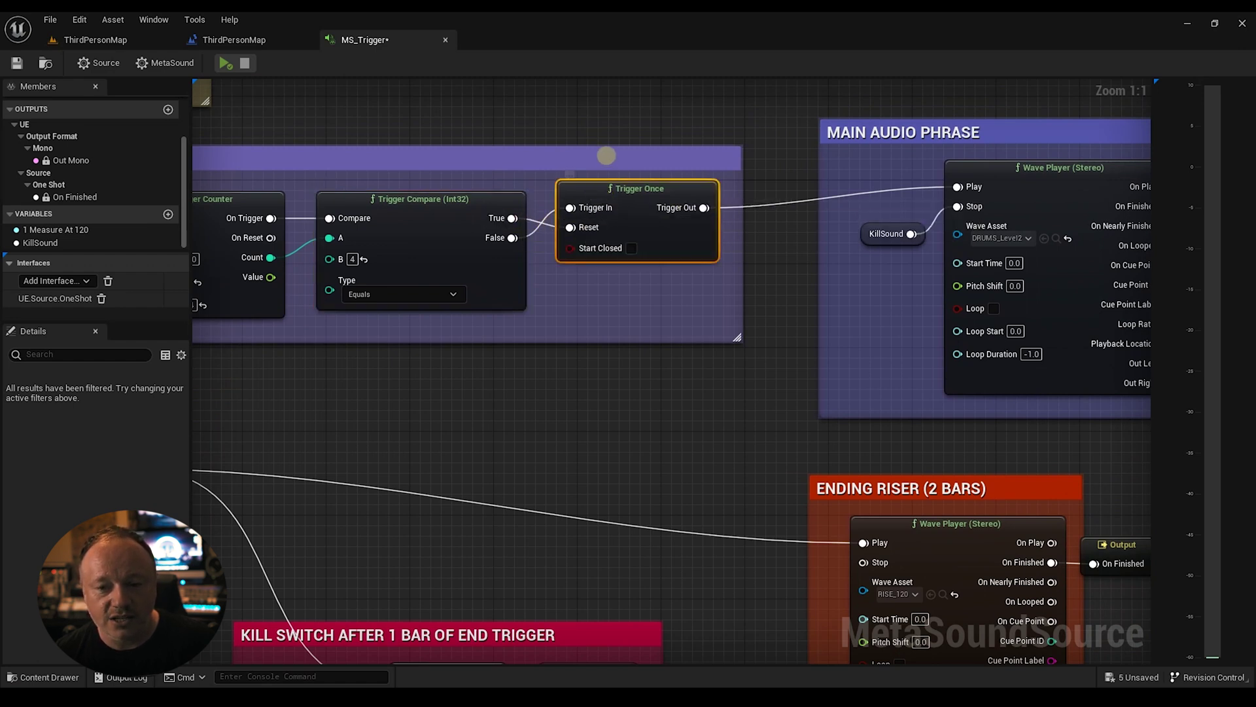
# Step: Follow Trigger Once to the Main Audio Phrase wave player, and play the MetaSound long enough to hear the phrase repeat before stopping it
pyautogui.moveTo(558, 134); pyautogui.dragTo(576, 227, button='right')
pyautogui.moveTo(913, 232); pyautogui.dragTo(527, 185, button='right')
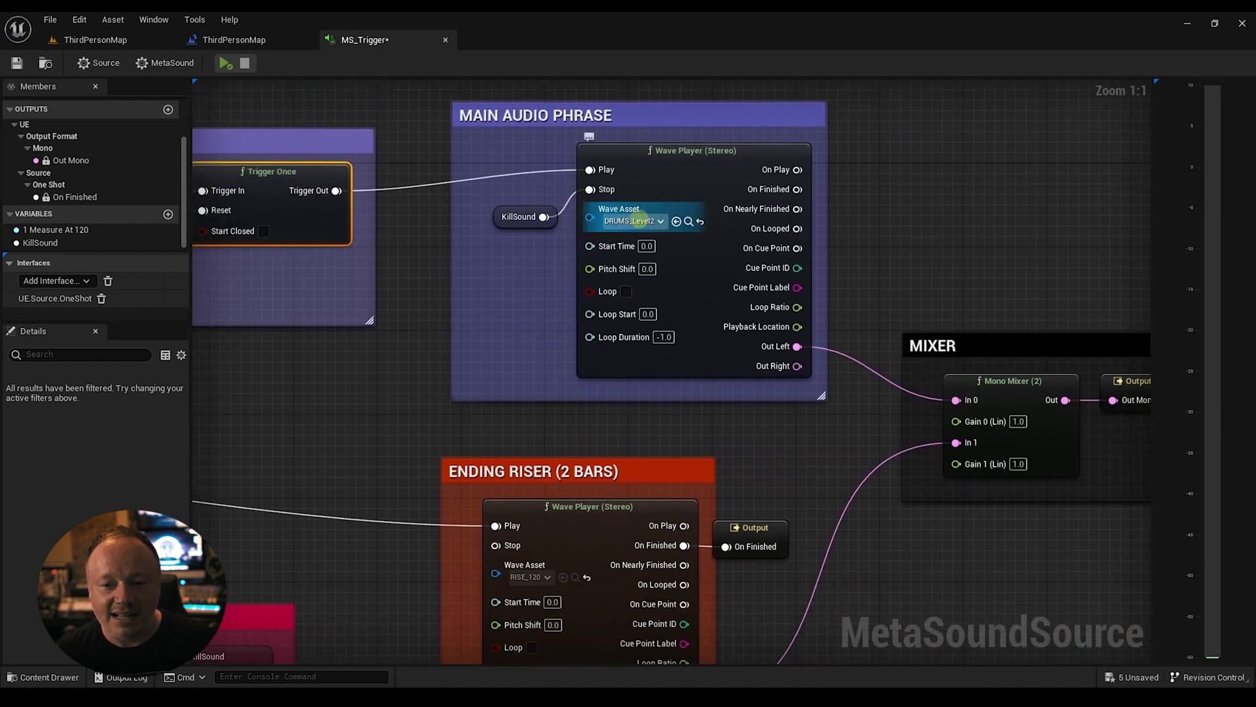
pyautogui.moveTo(416, 137); pyautogui.dragTo(596, 126, button='right')
pyautogui.click(225, 63)
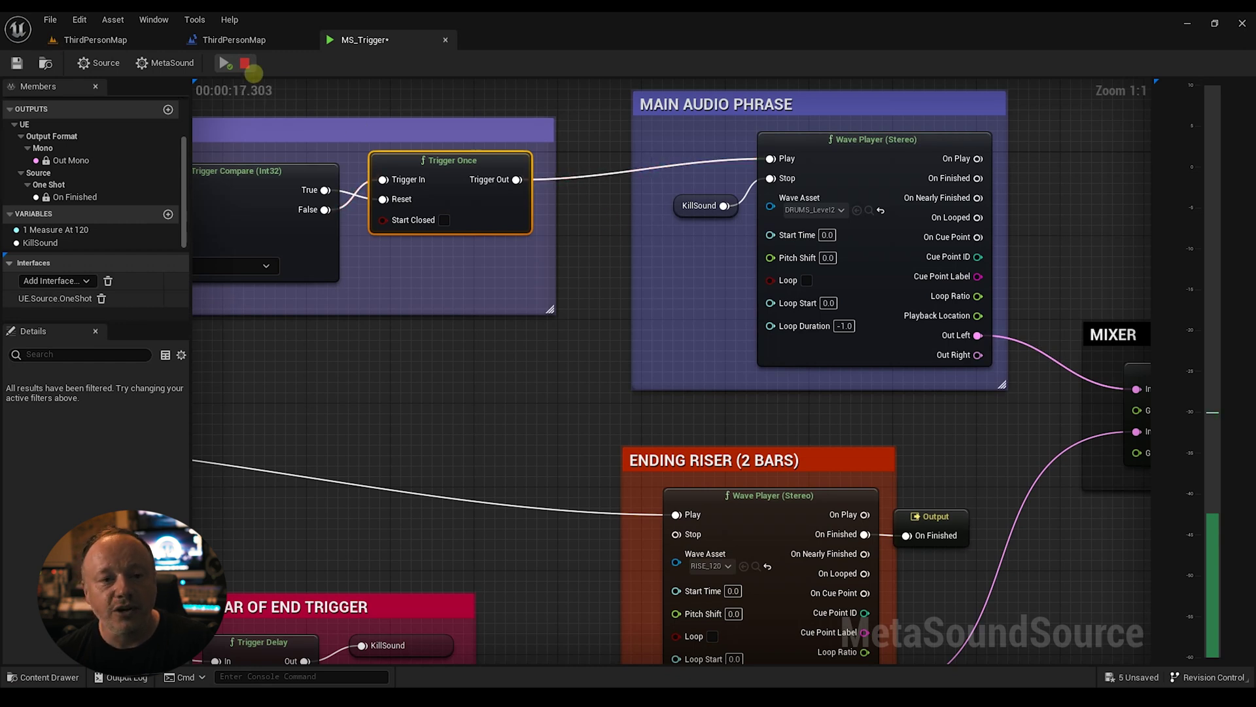
pyautogui.click(244, 62)
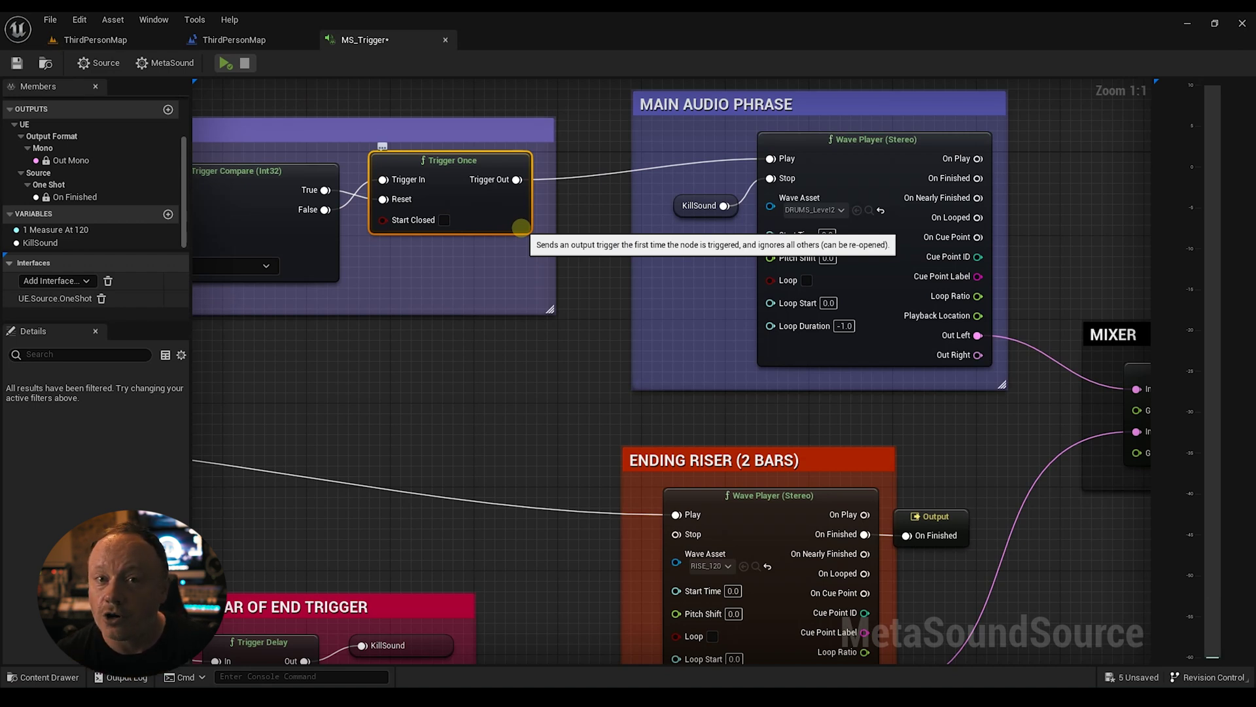
# Step: Go back to the Trigger Repeat/Conductor section and play the MetaSound briefly to watch RepeatOut reach the Begin Ending section
pyautogui.moveTo(574, 271); pyautogui.dragTo(594, 266, button='right')
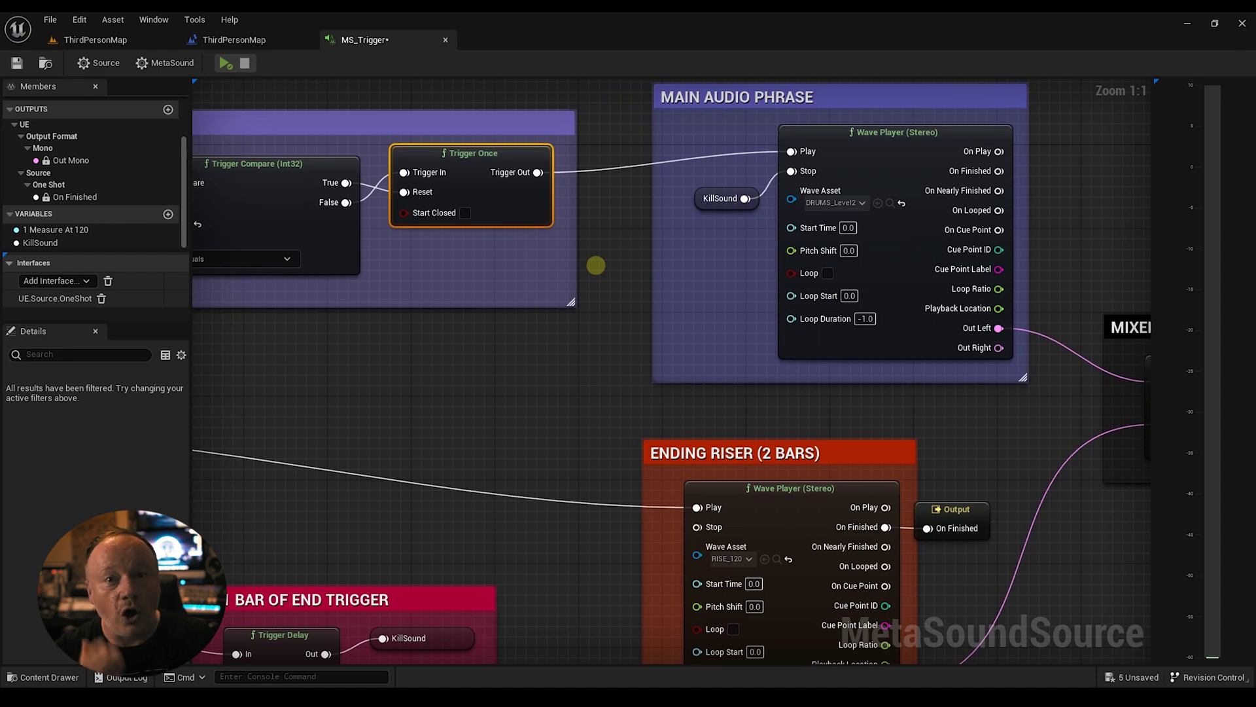
pyautogui.moveTo(624, 298); pyautogui.dragTo(915, 317, button='right')
pyautogui.moveTo(690, 266); pyautogui.dragTo(974, 269, button='right')
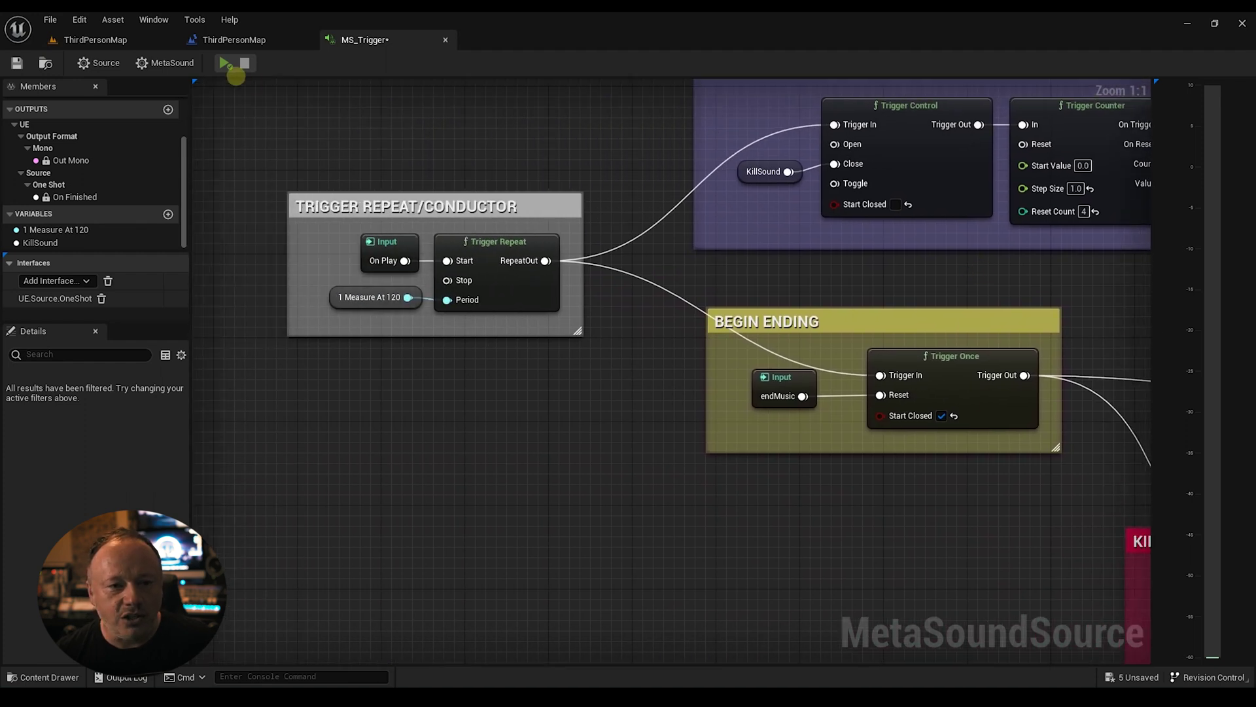
pyautogui.click(227, 63)
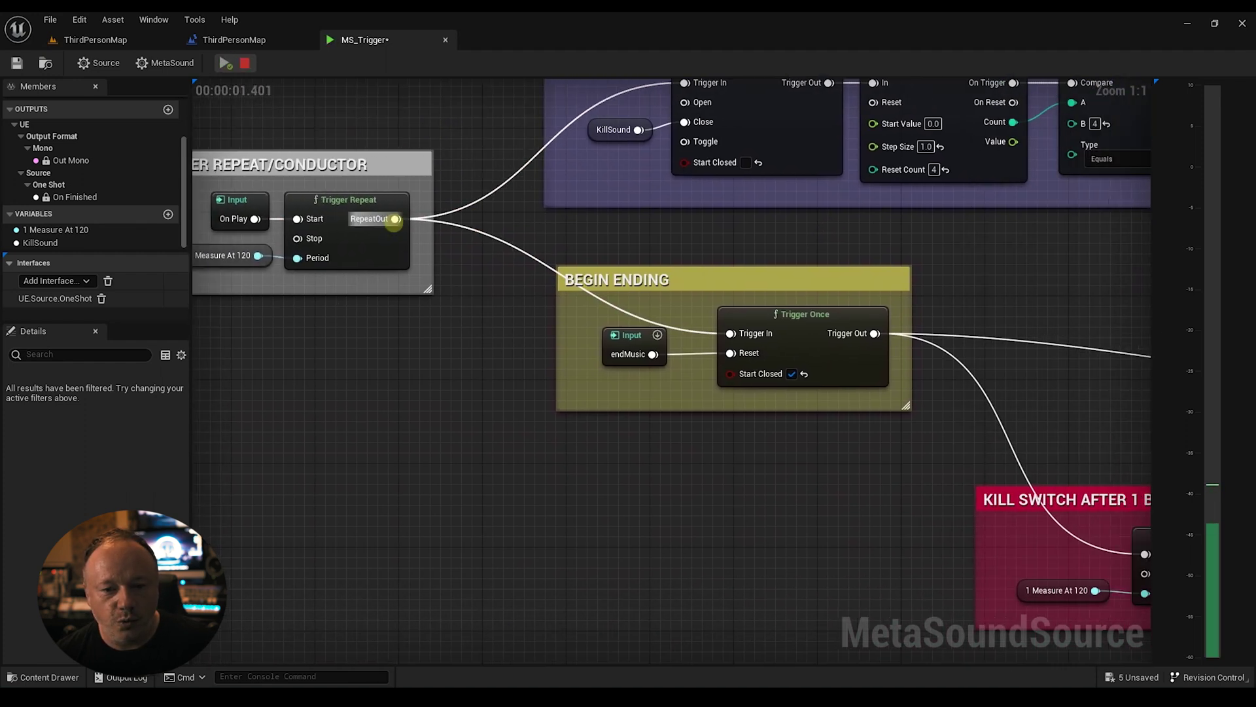
pyautogui.click(244, 63)
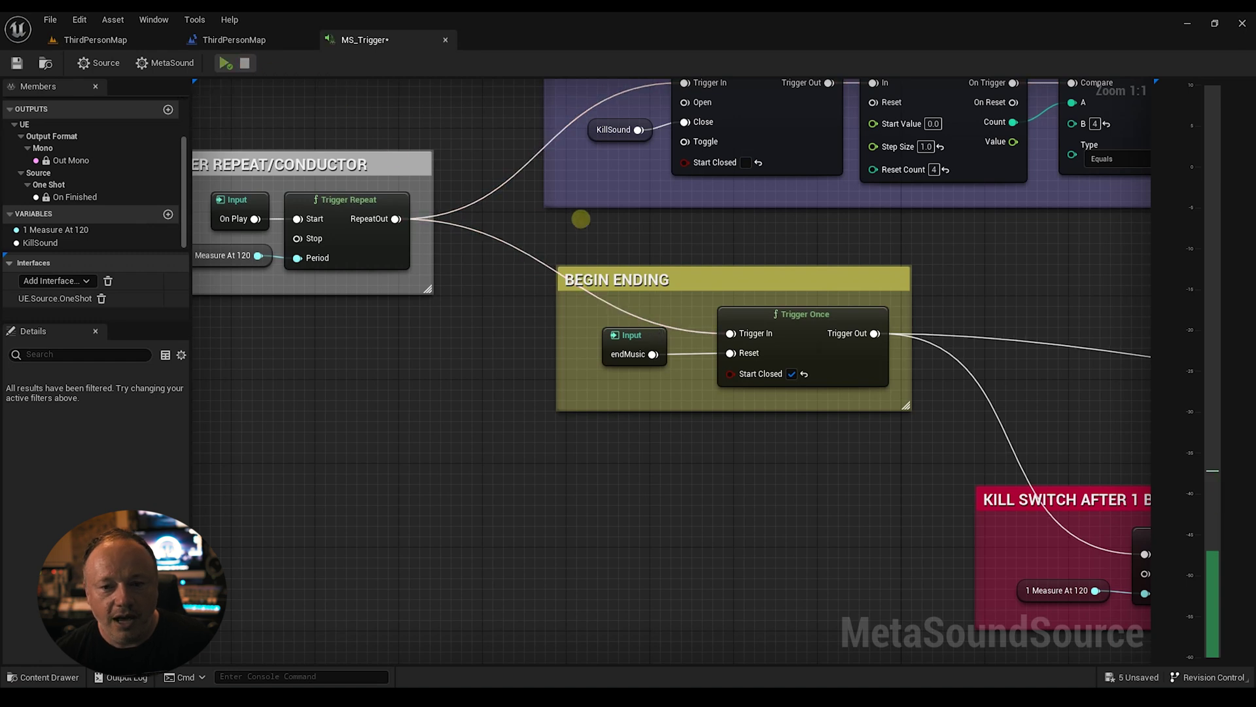
# Step: Inspect the endMusic input and the Trigger Once node's Start Closed option in Begin Ending, playing and stopping the MetaSound to check them
pyautogui.moveTo(598, 233); pyautogui.dragTo(498, 200, button='right')
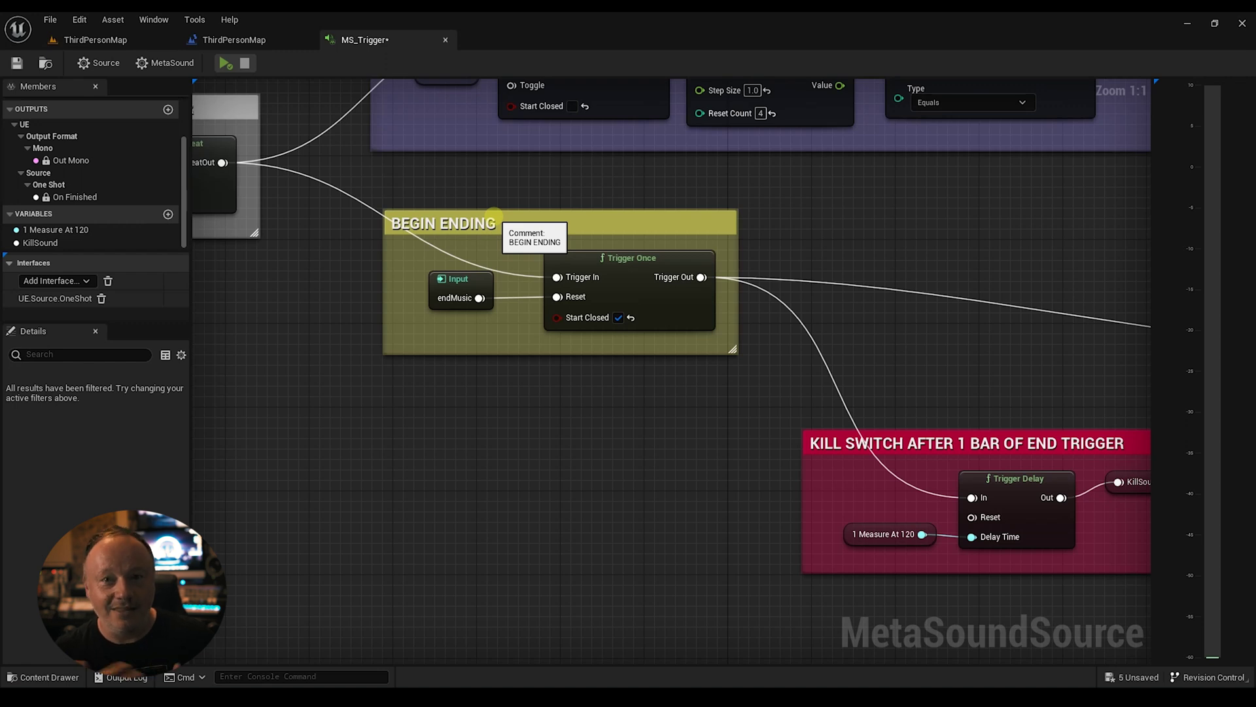
pyautogui.click(466, 277)
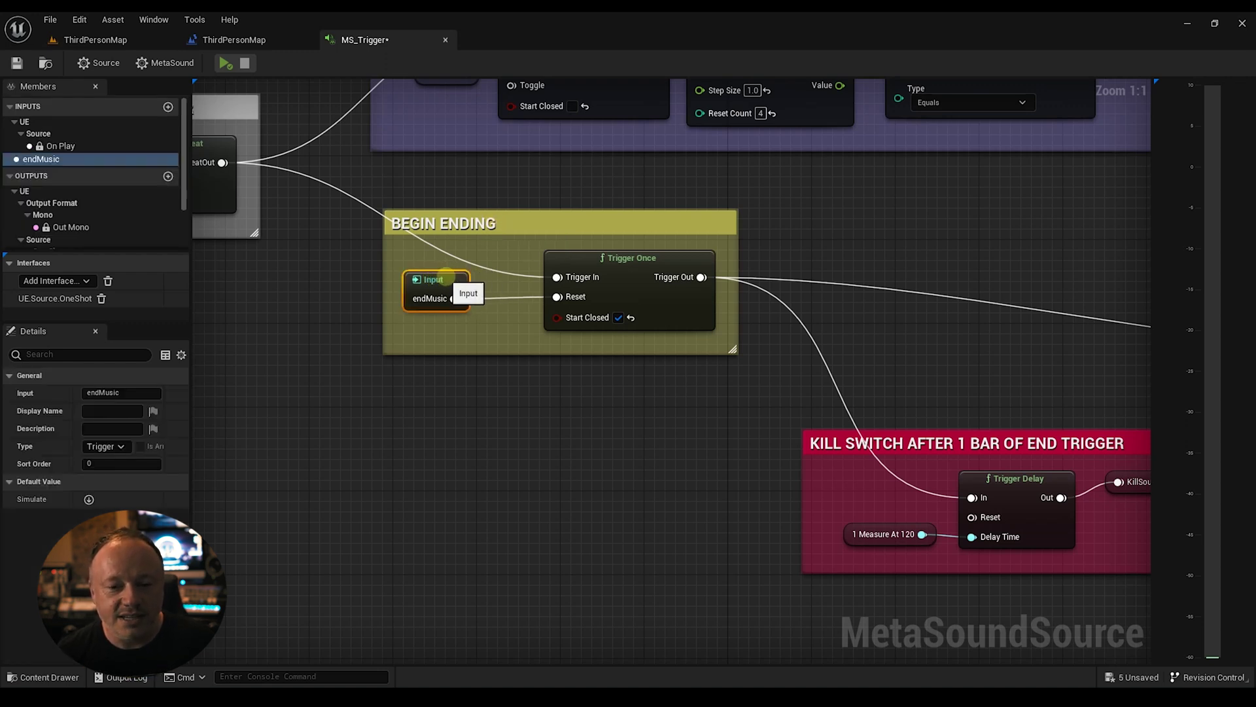
pyautogui.click(643, 270)
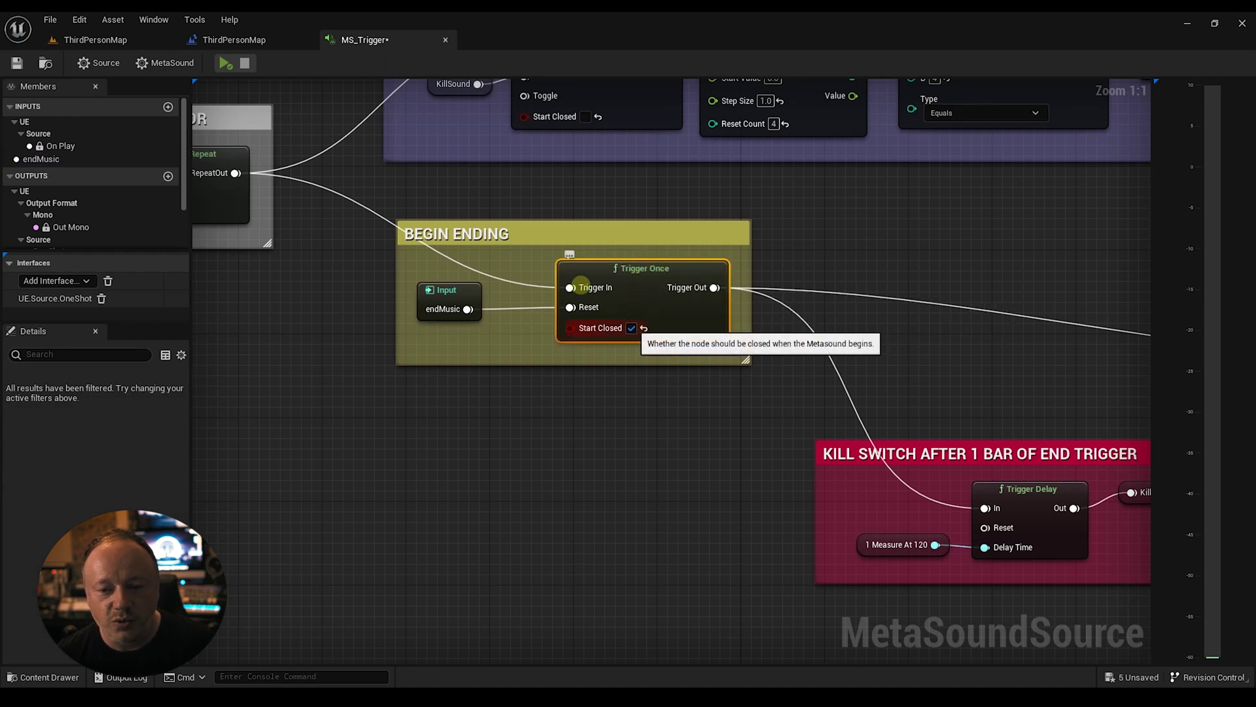
pyautogui.click(226, 63)
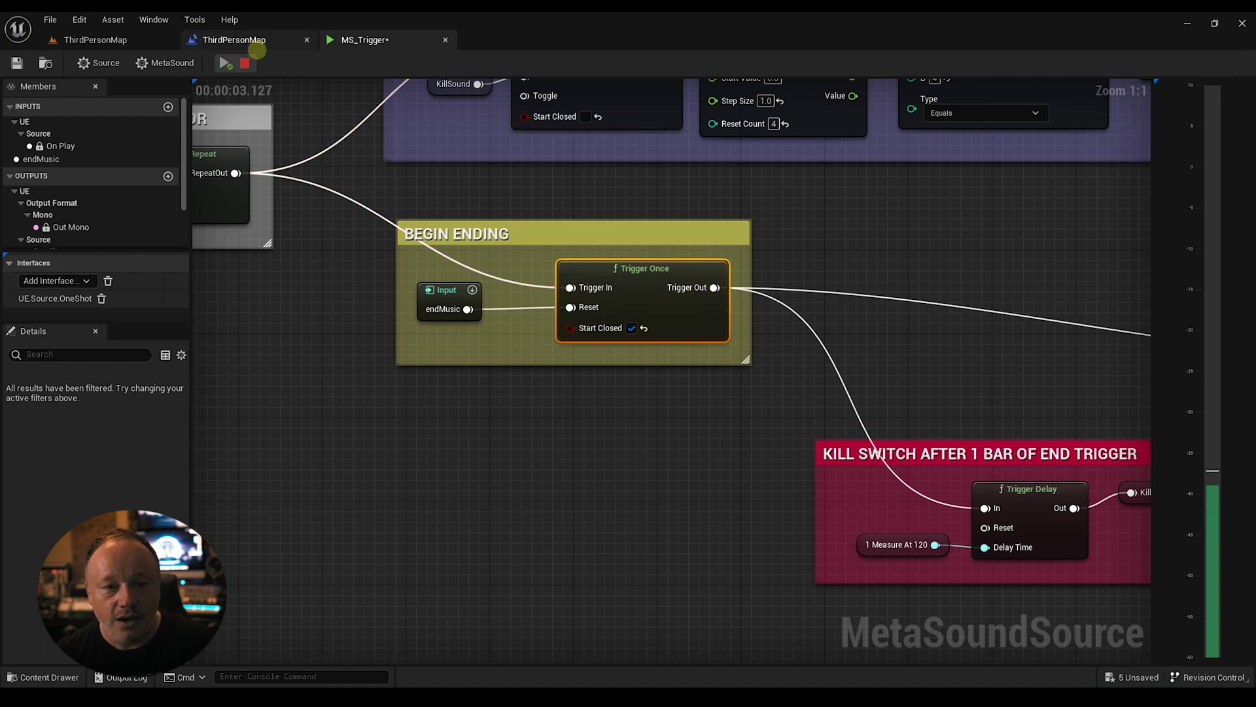
pyautogui.click(446, 291)
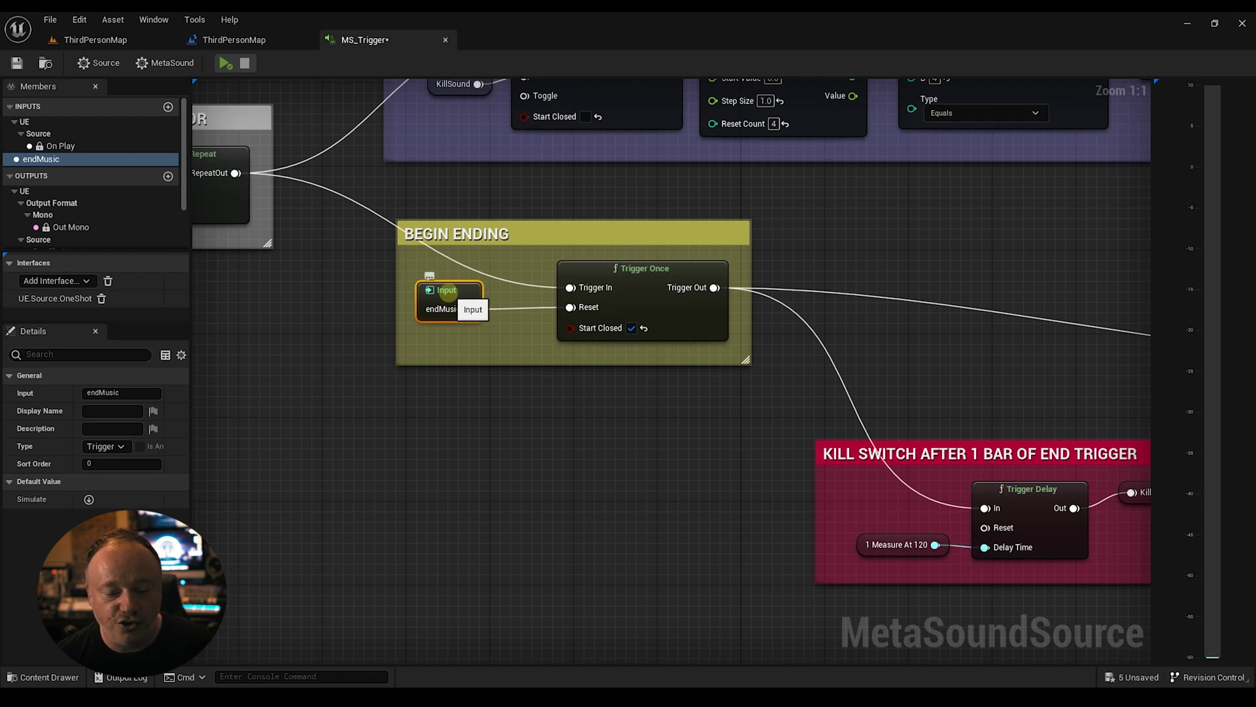
# Step: Inspect the Kill Switch section's Trigger Delay and 1 Measure At 120 variable, and lower the KillSound node slightly toward the delay's output level
pyautogui.moveTo(469, 271); pyautogui.dragTo(334, 220, button='right')
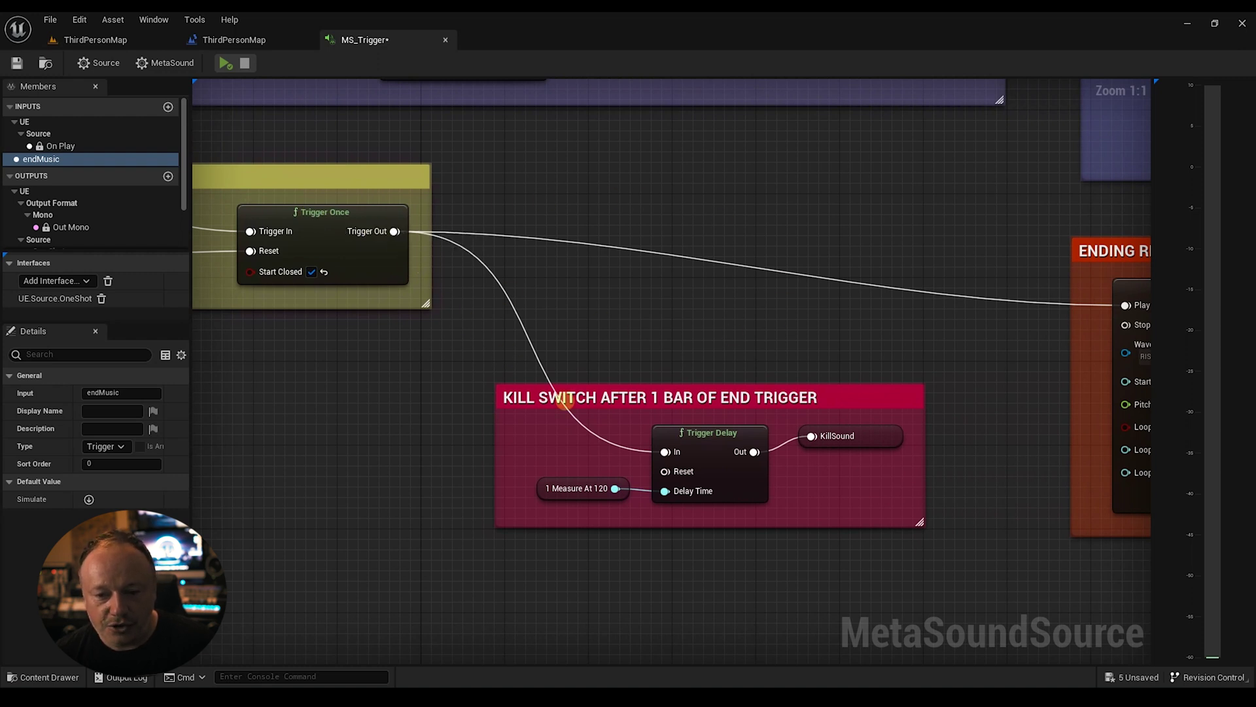
pyautogui.click(628, 416)
pyautogui.click(699, 434)
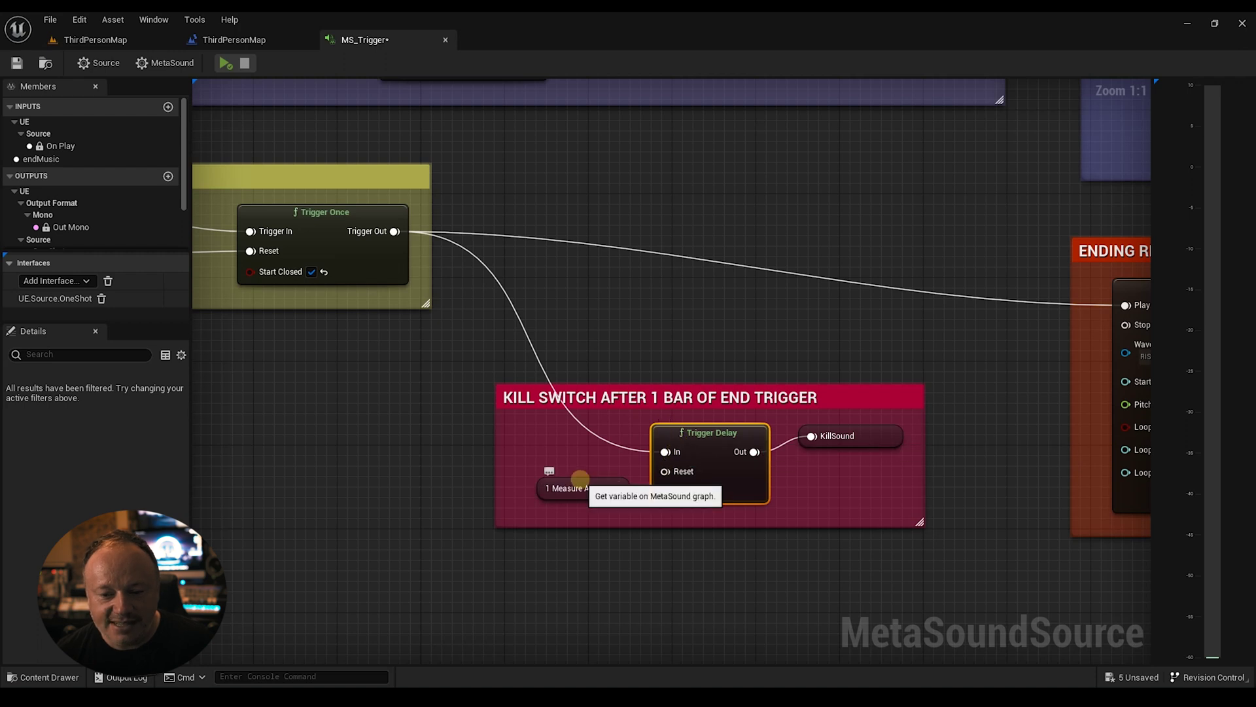
pyautogui.click(557, 484)
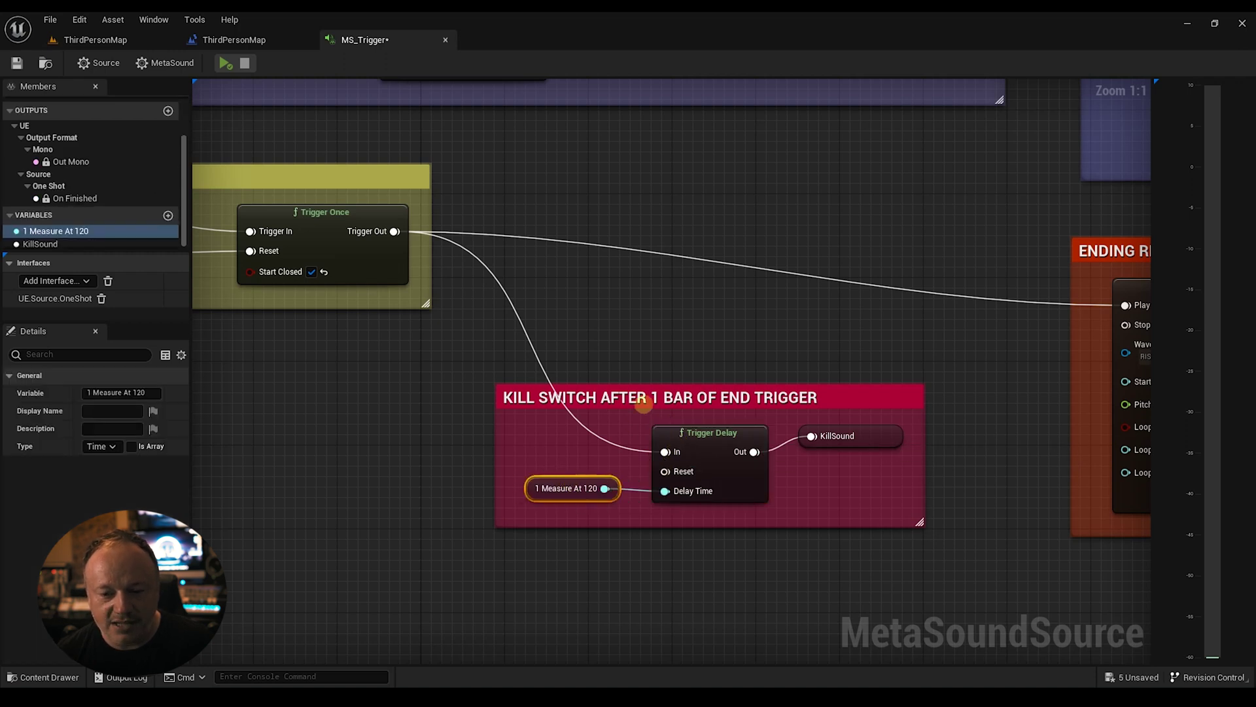
pyautogui.click(641, 401)
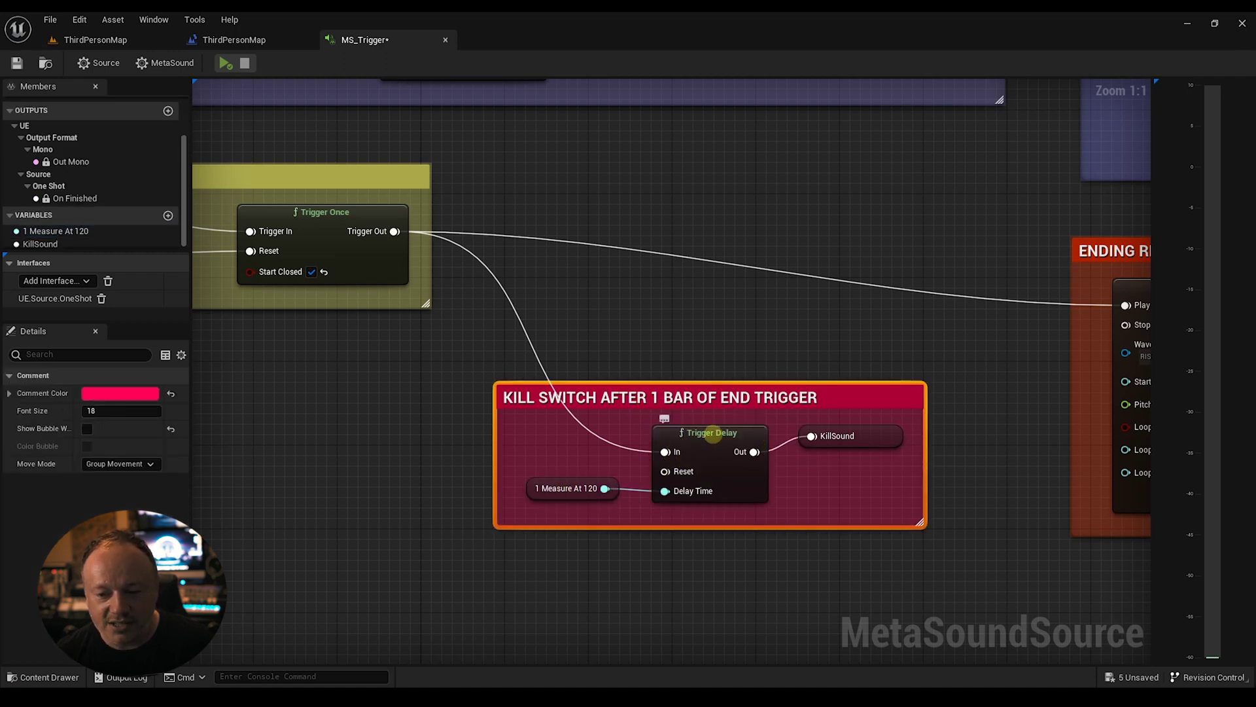
pyautogui.click(710, 434)
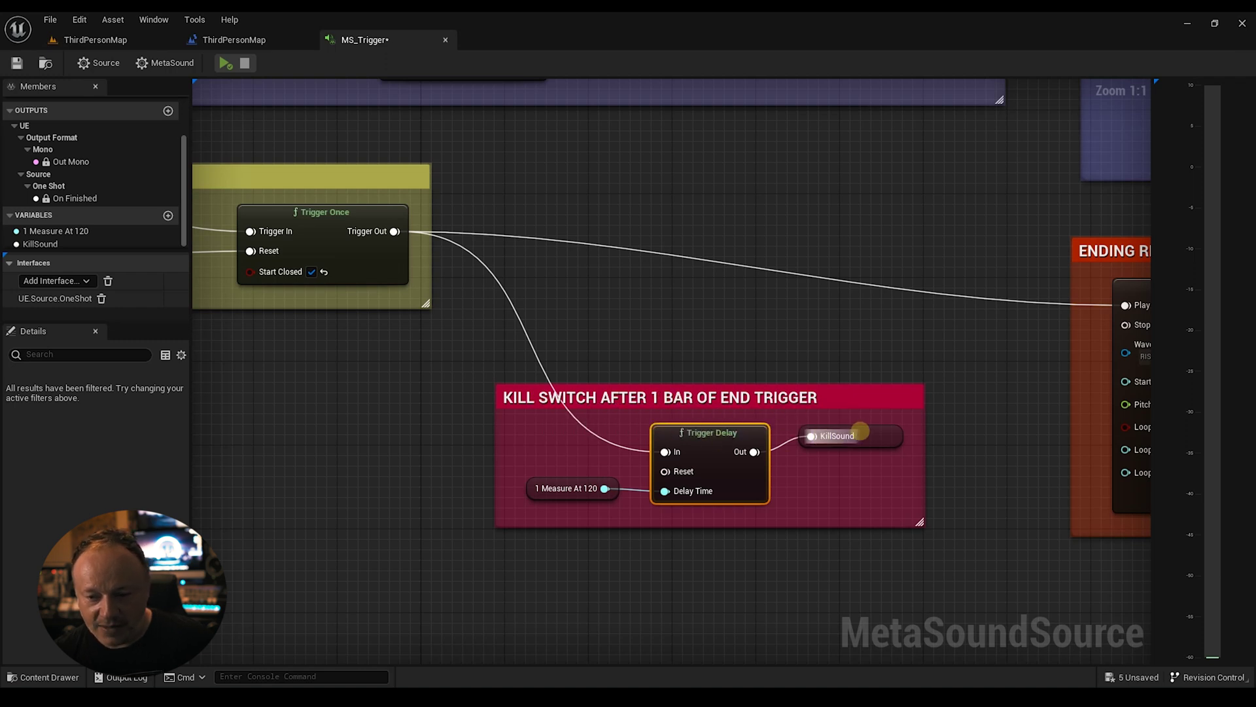
pyautogui.moveTo(869, 434); pyautogui.dragTo(869, 444)
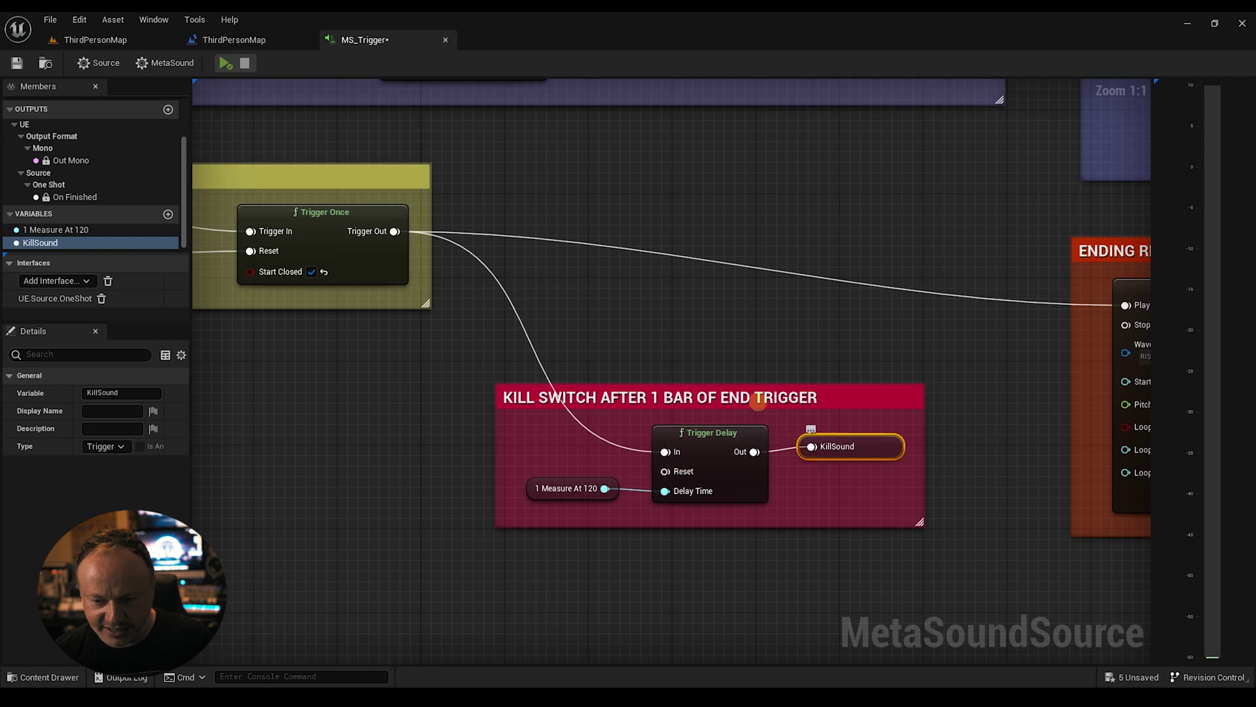
# Step: Trace the KillSound variable to the Trigger Control's Close input and the Main Audio Phrase wave player's Stop input
pyautogui.moveTo(707, 375); pyautogui.dragTo(614, 585, button='right')
pyautogui.click(508, 361)
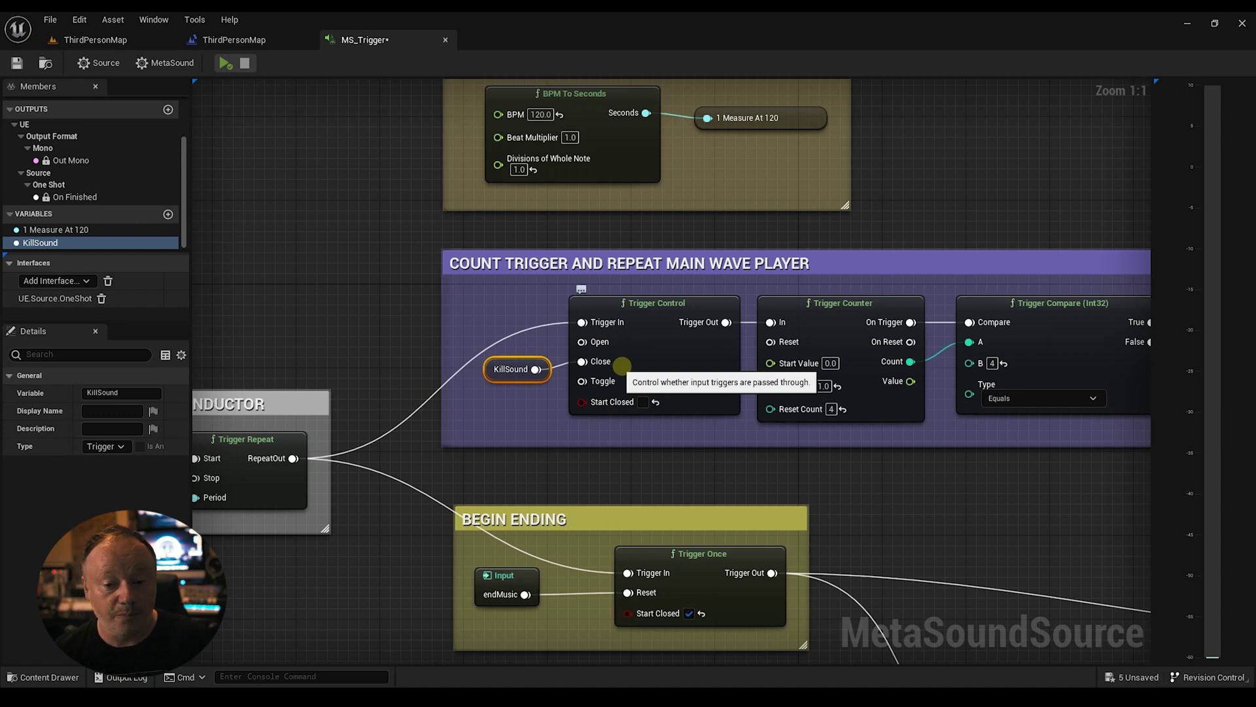
pyautogui.moveTo(771, 453); pyautogui.dragTo(390, 393, button='right')
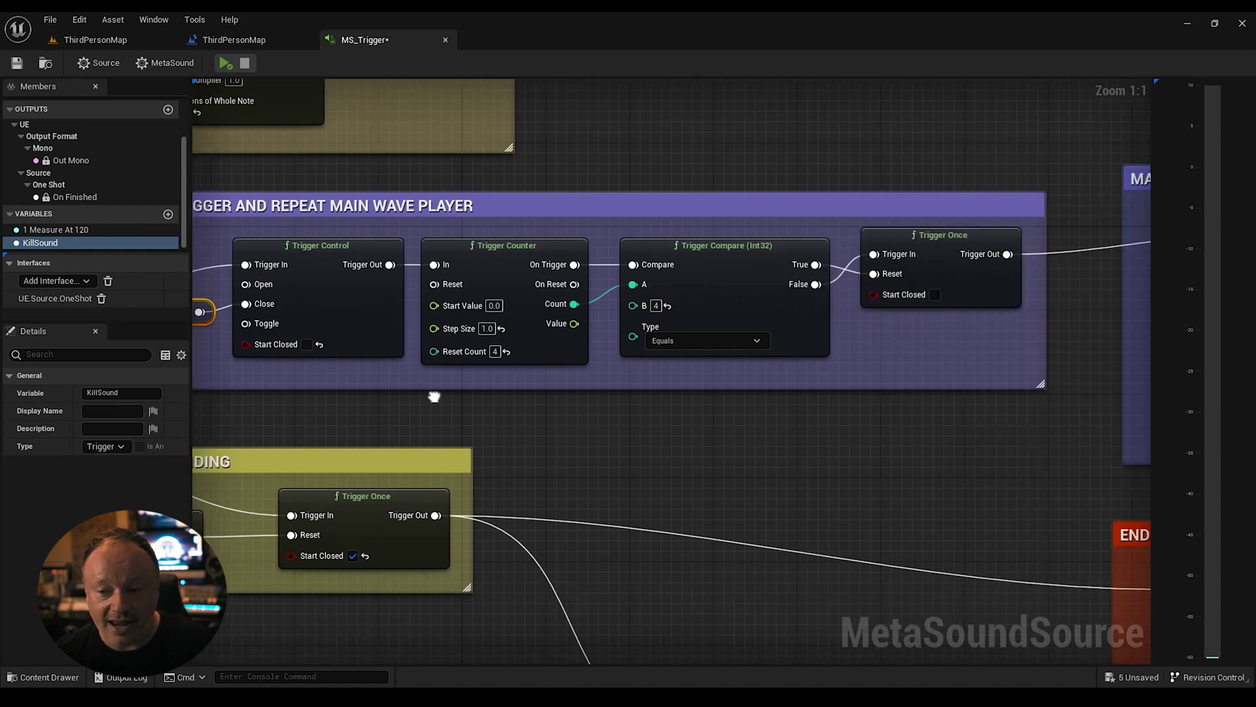
pyautogui.moveTo(823, 338); pyautogui.dragTo(558, 299, button='right')
pyautogui.moveTo(750, 247); pyautogui.dragTo(547, 270, button='right')
pyautogui.click(651, 256)
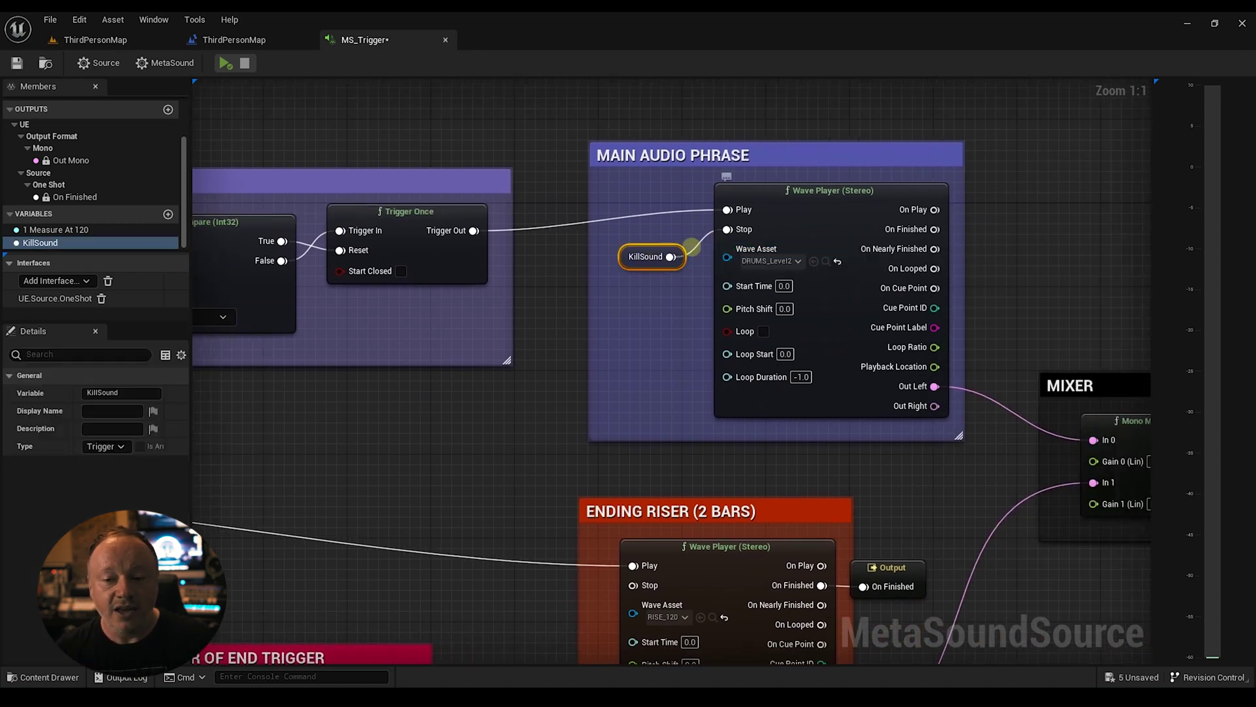
pyautogui.moveTo(551, 313); pyautogui.dragTo(1116, 248, button='right')
pyautogui.moveTo(1029, 282); pyautogui.dragTo(368, 298, button='right')
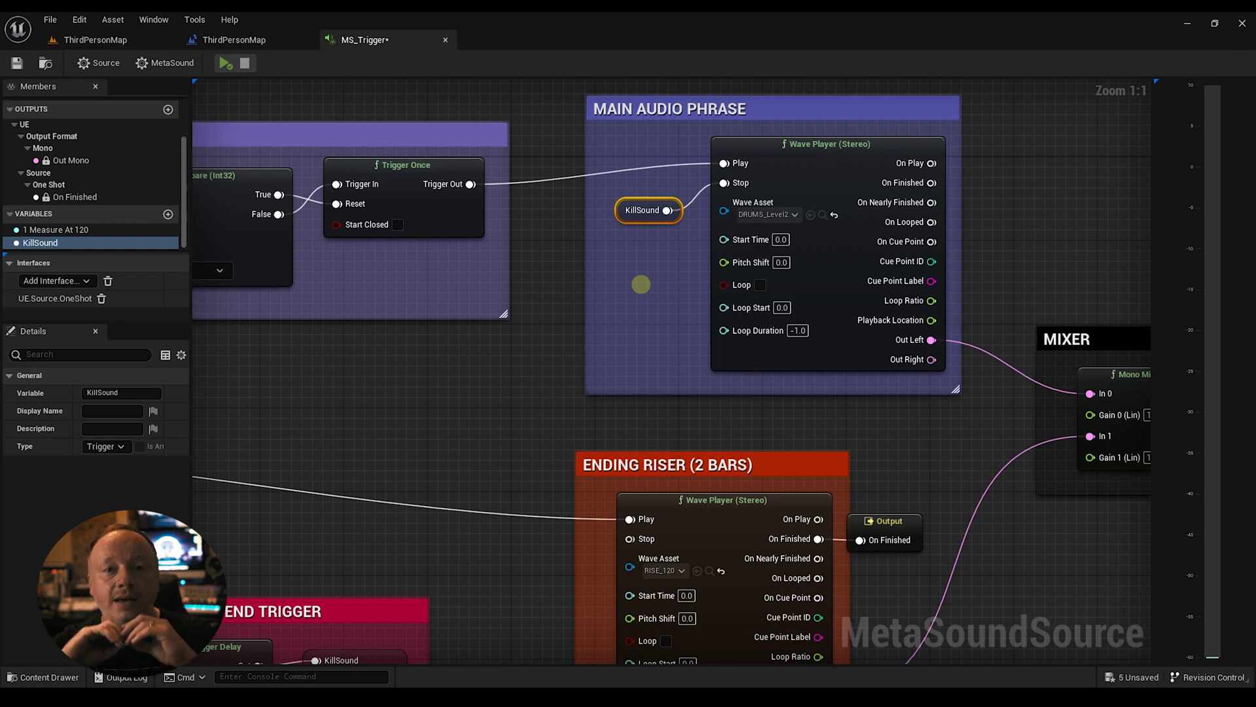
# Step: Review the Ending Riser wave player with the RISE_120 asset and shift its On Finished output node slightly away from the player
pyautogui.moveTo(558, 405); pyautogui.dragTo(444, 193, button='right')
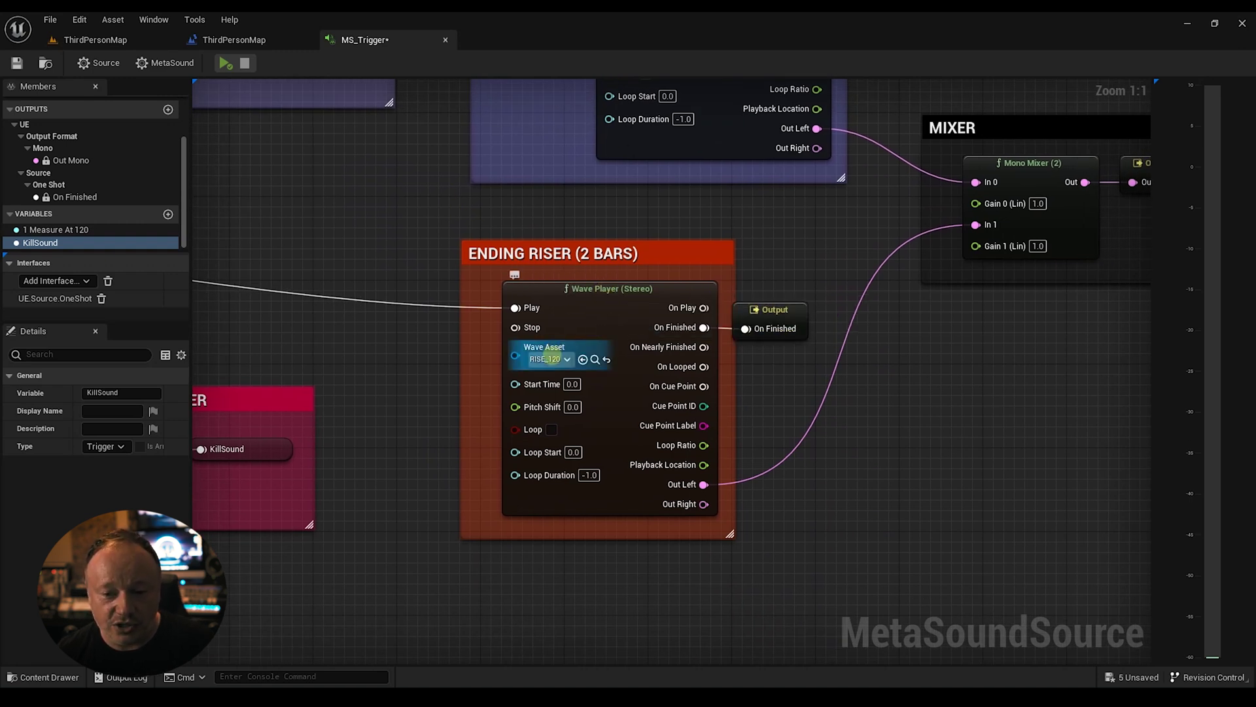
pyautogui.click(762, 320)
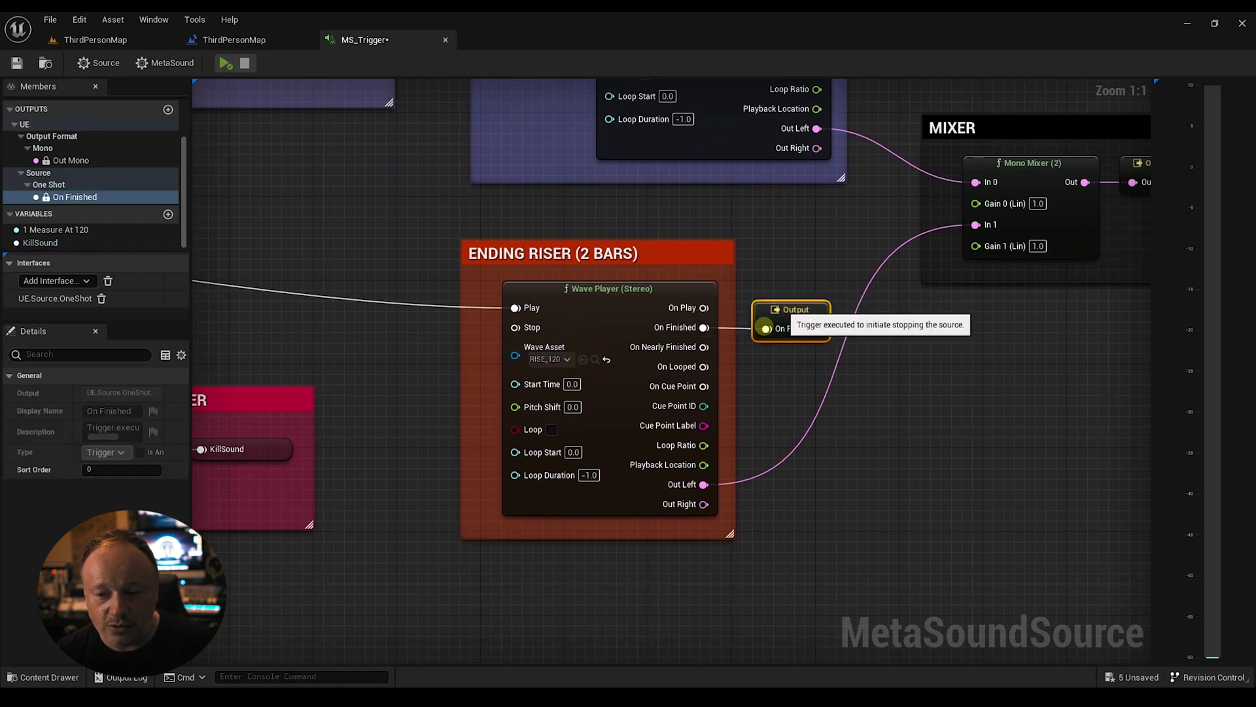
pyautogui.moveTo(753, 329); pyautogui.dragTo(774, 331)
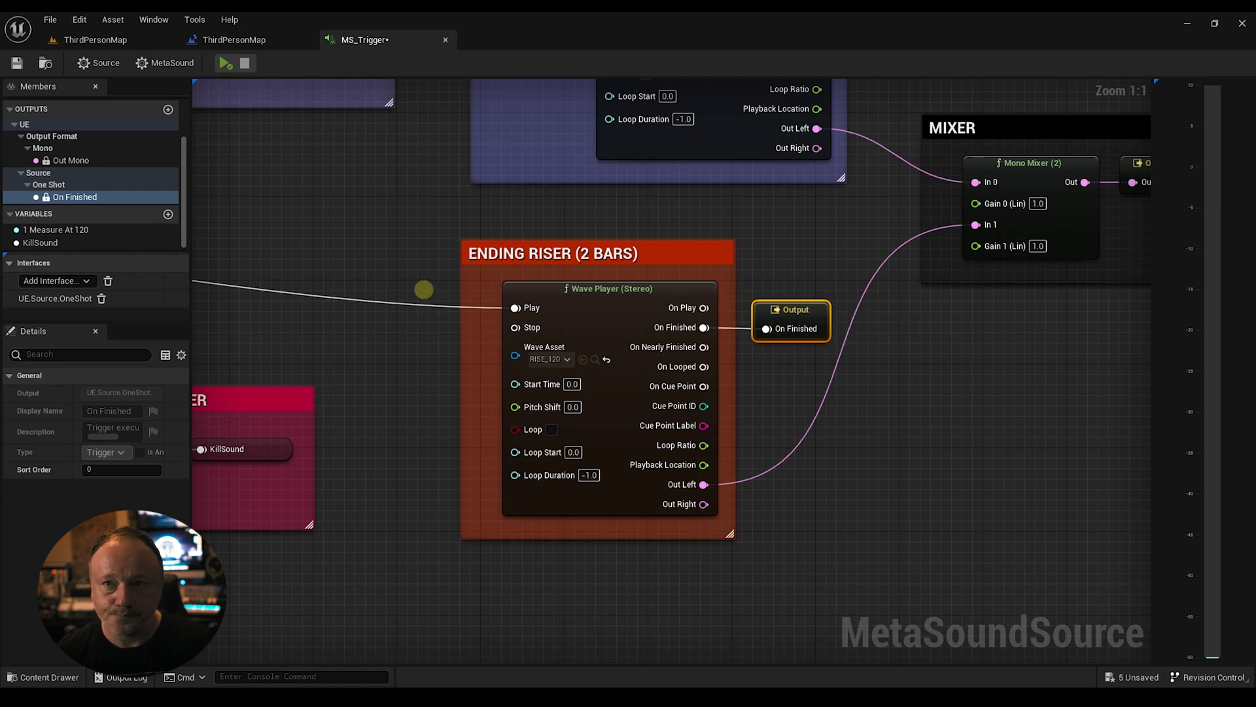
# Step: Play the MetaSound, fire the endMusic input, and follow the signal from Begin Ending to the Ending Riser before stopping playback
pyautogui.moveTo(237, 312); pyautogui.dragTo(1158, 432, button='right')
pyautogui.click(226, 64)
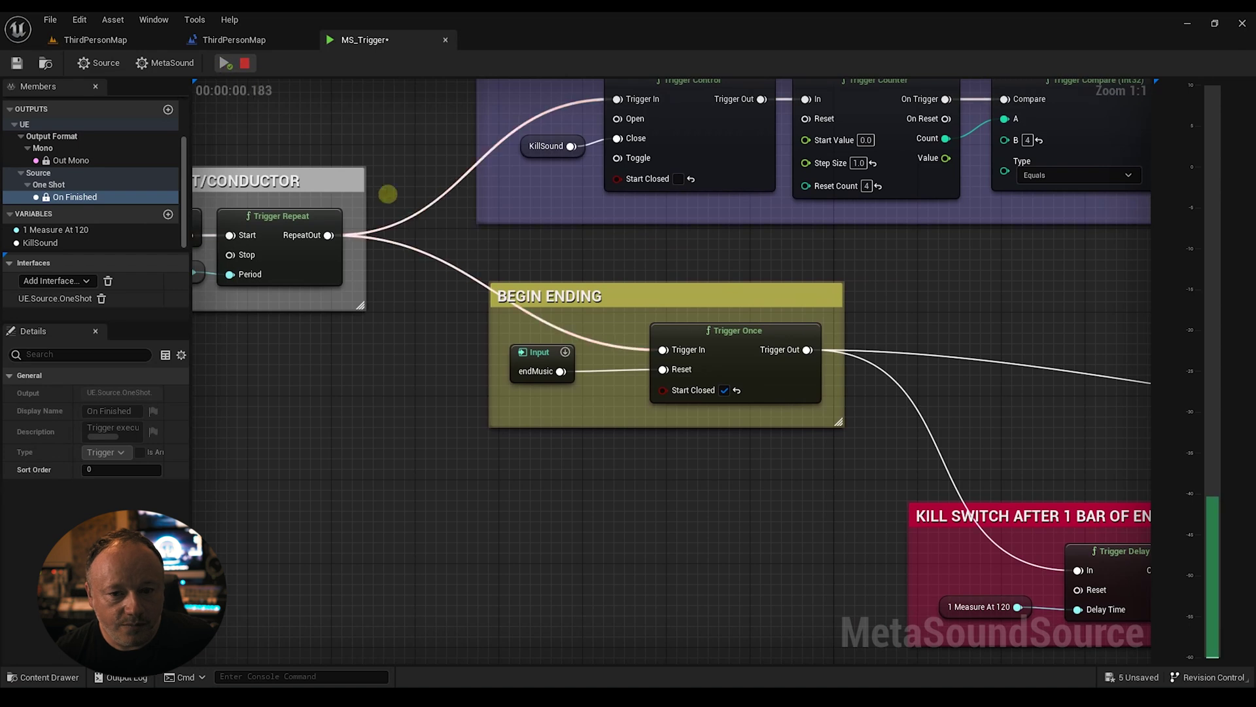
pyautogui.moveTo(595, 306); pyautogui.dragTo(457, 263, button='right')
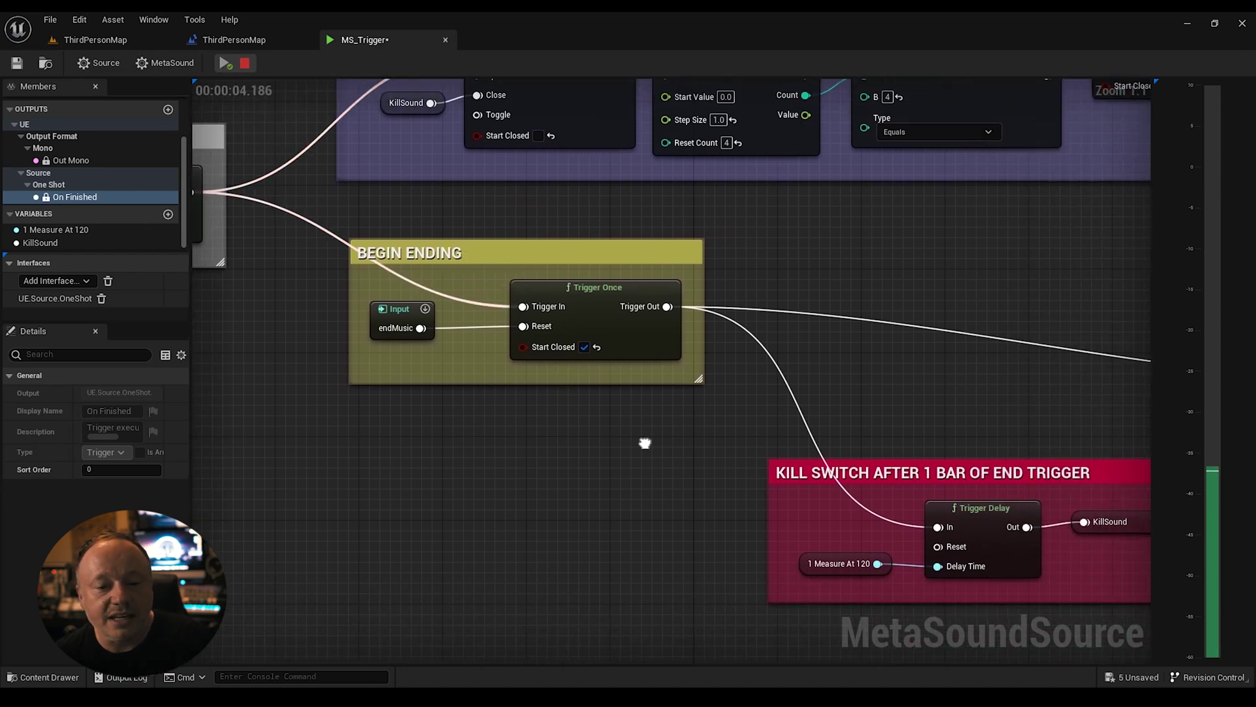
pyautogui.moveTo(639, 439); pyautogui.dragTo(566, 432, button='right')
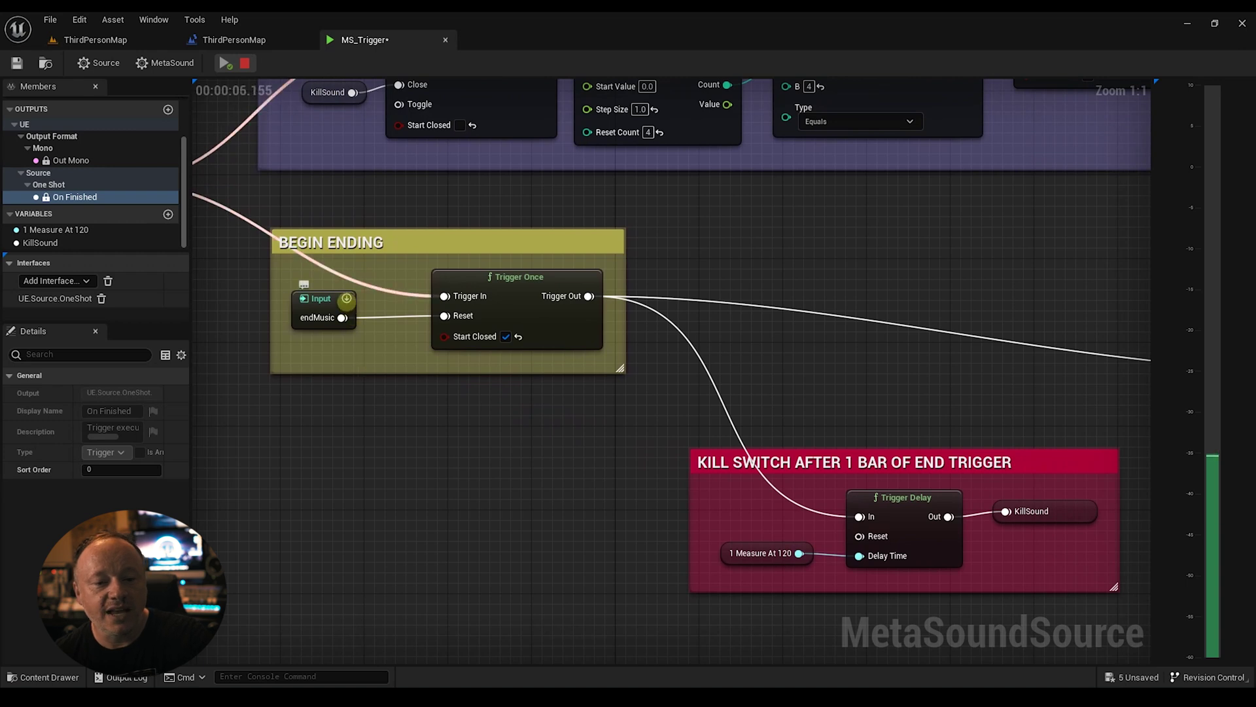
pyautogui.click(346, 299)
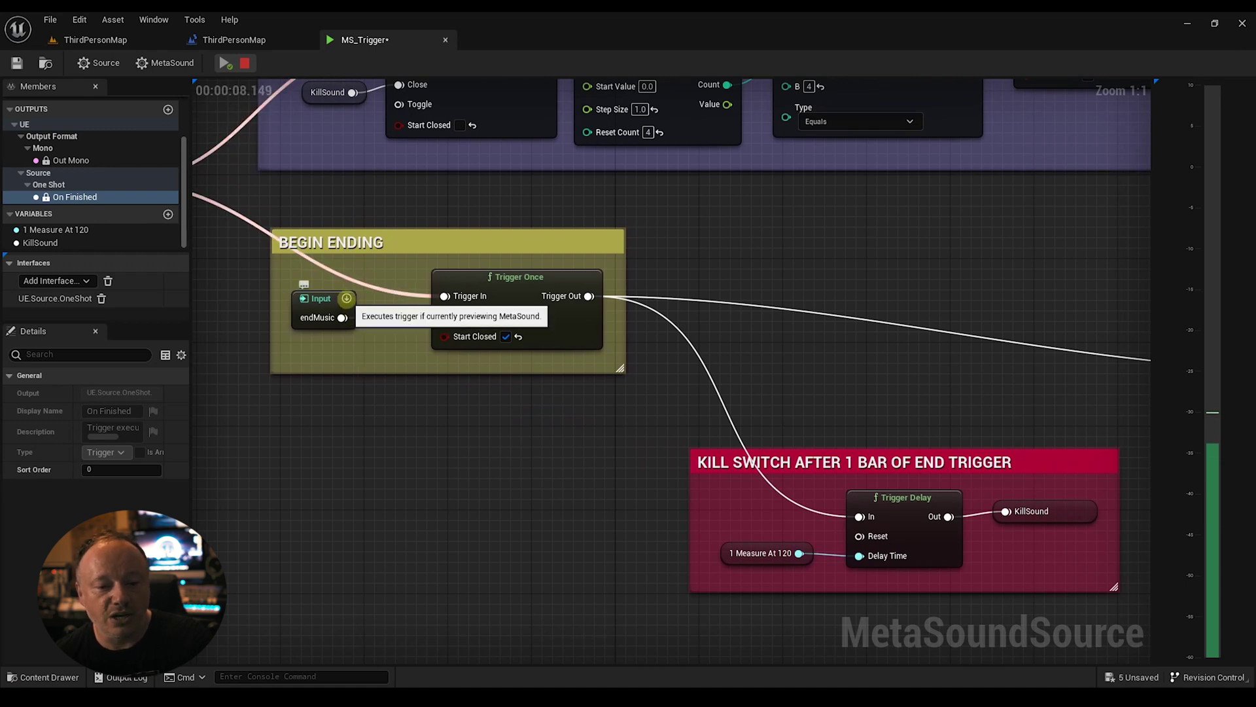
pyautogui.moveTo(407, 374); pyautogui.dragTo(377, 341, button='right')
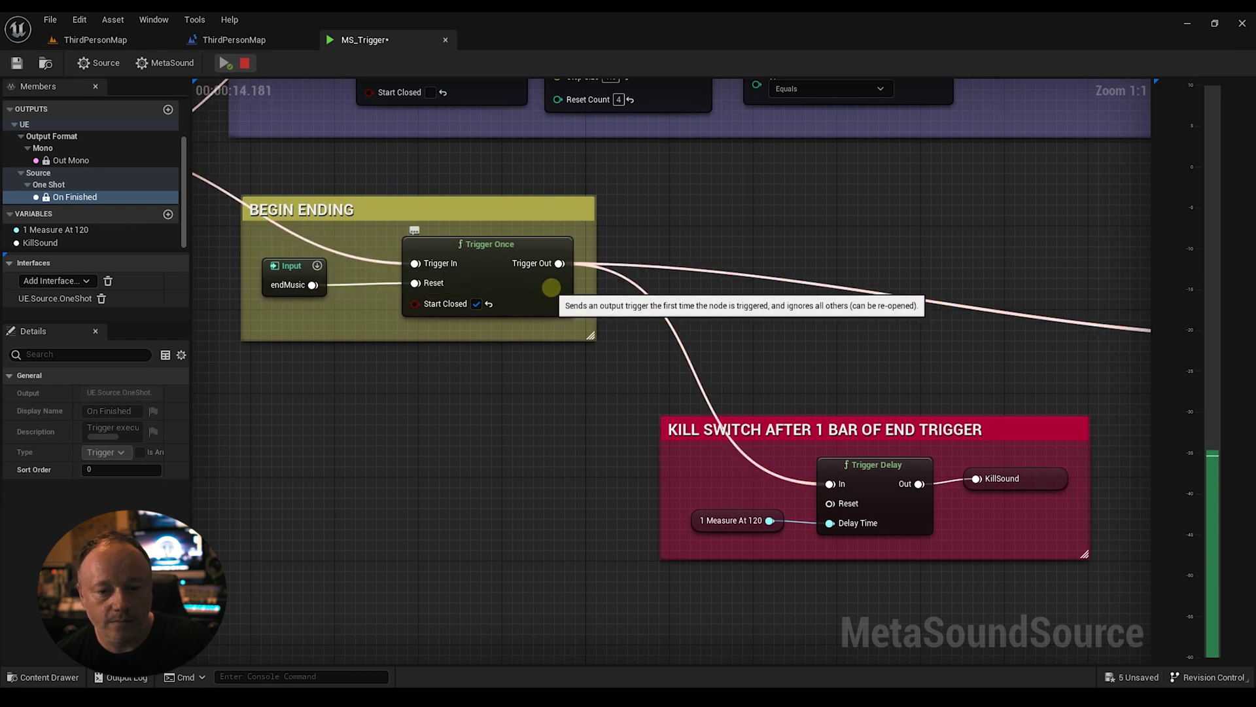
pyautogui.moveTo(855, 311); pyautogui.dragTo(293, 280, button='right')
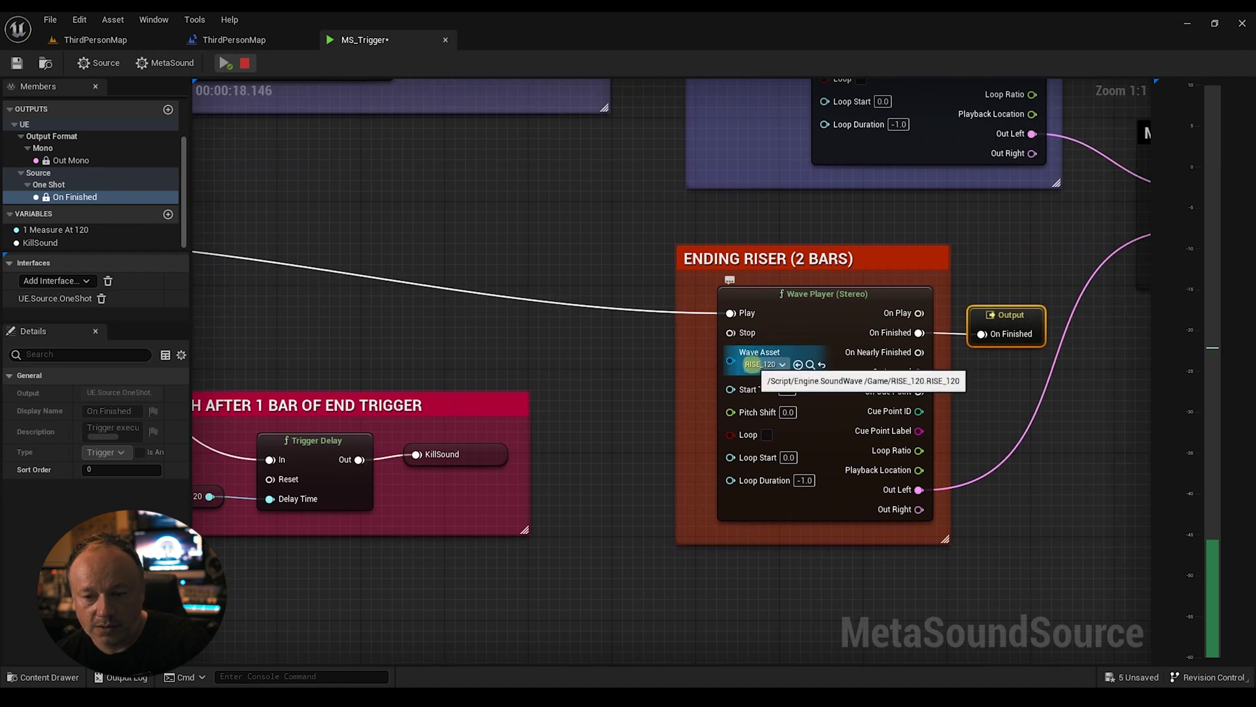
pyautogui.moveTo(174, 175); pyautogui.dragTo(508, 191, button='right')
pyautogui.click(244, 63)
# Step: Replay the MetaSound and follow the ending through the Kill Switch and Ending Riser sections until playback finishes
pyautogui.moveTo(264, 113); pyautogui.dragTo(392, 79, button='right')
pyautogui.click(226, 63)
pyautogui.moveTo(375, 280); pyautogui.dragTo(215, 199, button='right')
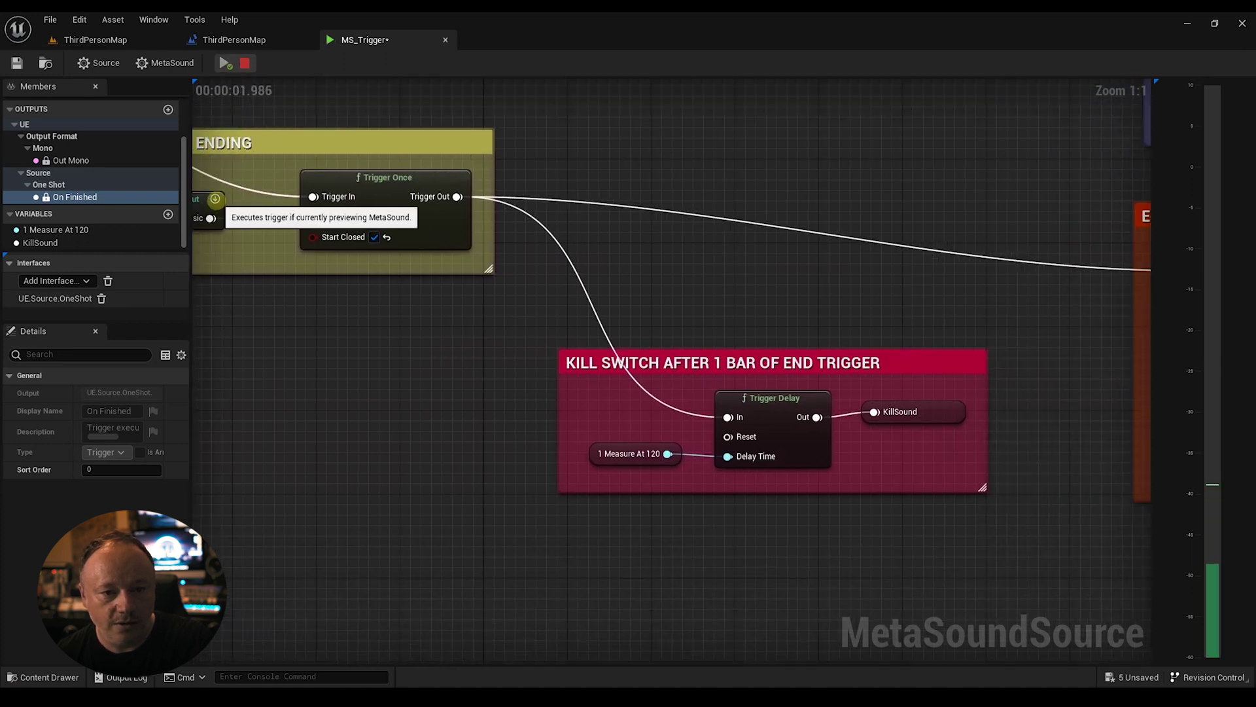
pyautogui.moveTo(536, 232); pyautogui.dragTo(265, 179, button='right')
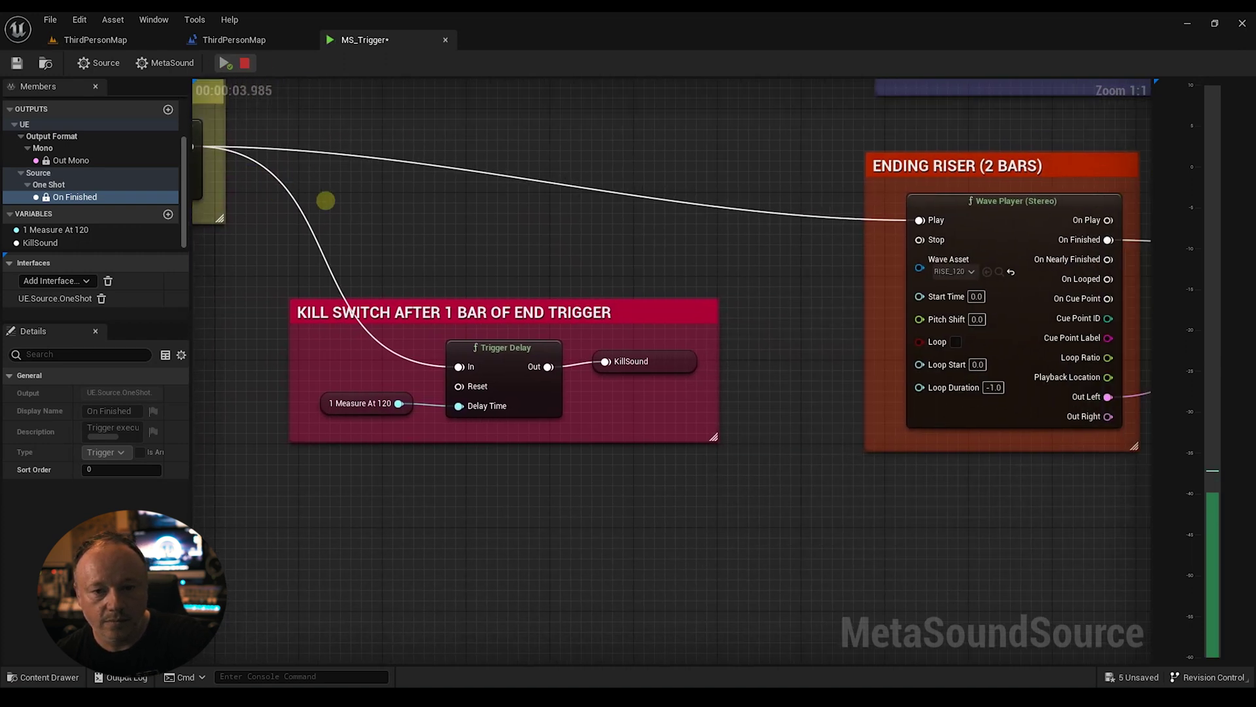
pyautogui.moveTo(844, 245); pyautogui.dragTo(738, 277, button='right')
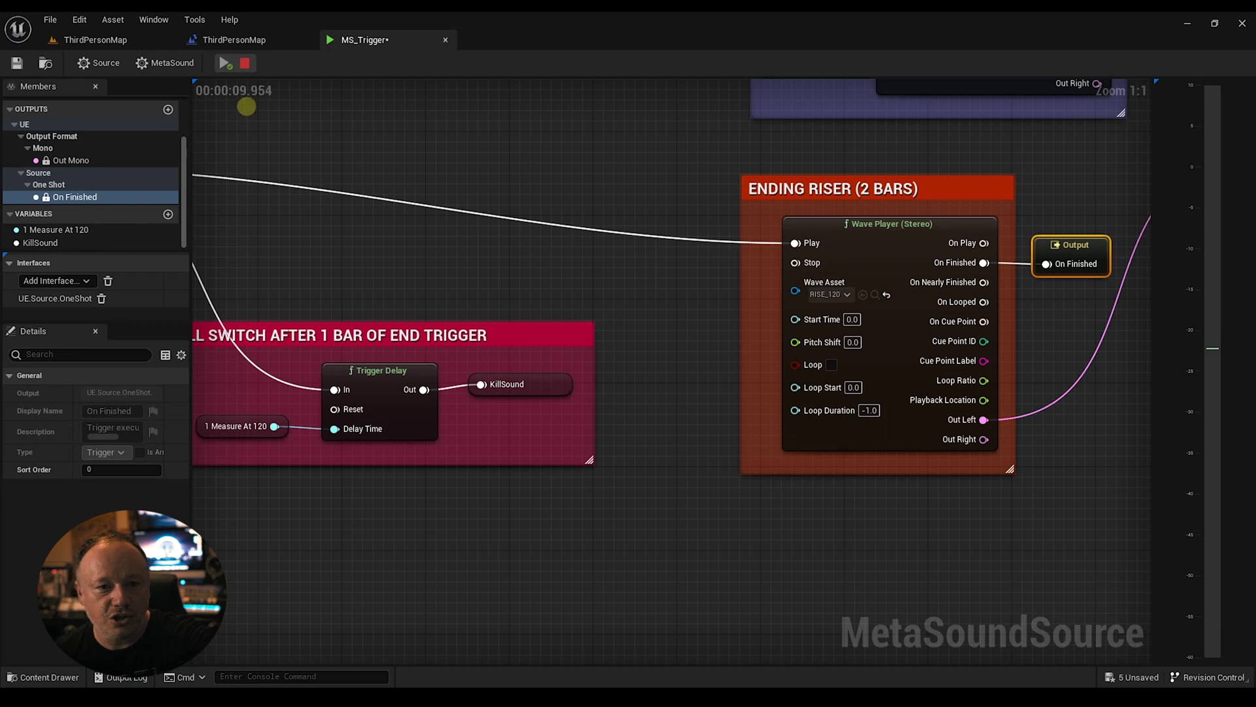
pyautogui.moveTo(325, 144); pyautogui.dragTo(625, 169, button='right')
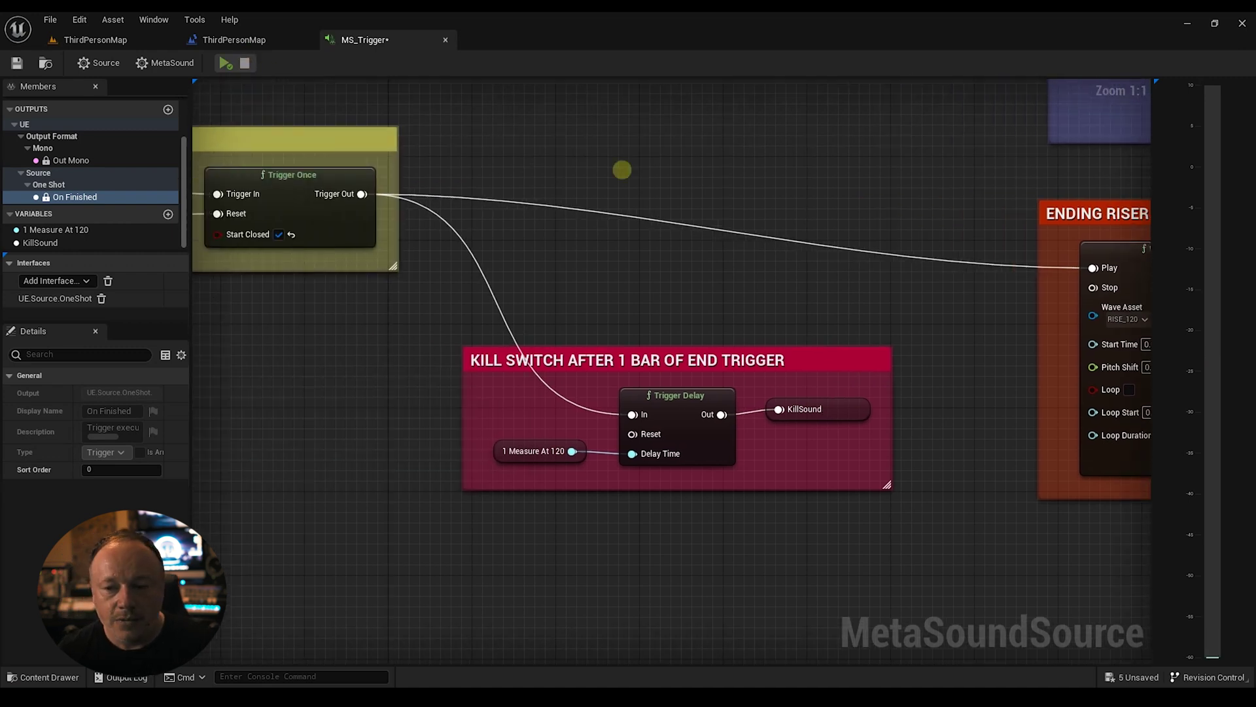
# Step: Bring the Begin Ending, Kill Switch and Ending Riser sections into one view and save the MS_Trigger MetaSound
pyautogui.scroll(-1, 655, 193)
pyautogui.scroll(-1, 673, 238)
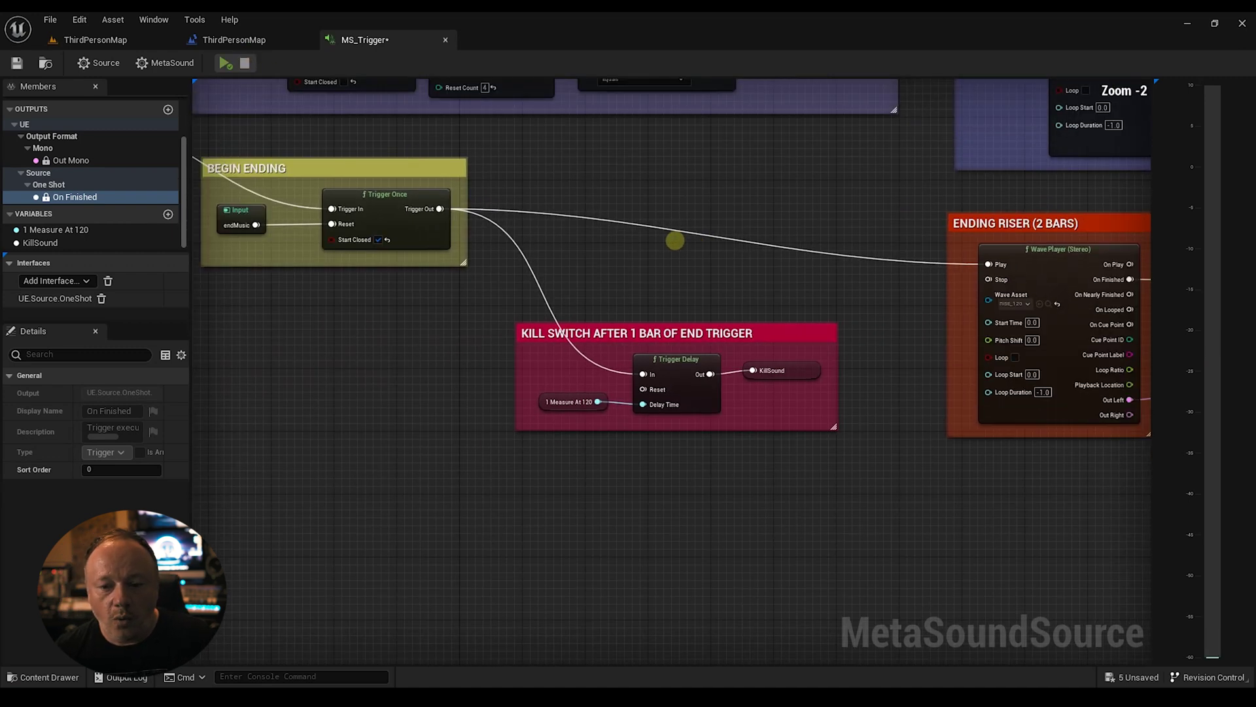
pyautogui.moveTo(674, 238); pyautogui.dragTo(623, 283, button='right')
pyautogui.scroll(-1, 653, 245)
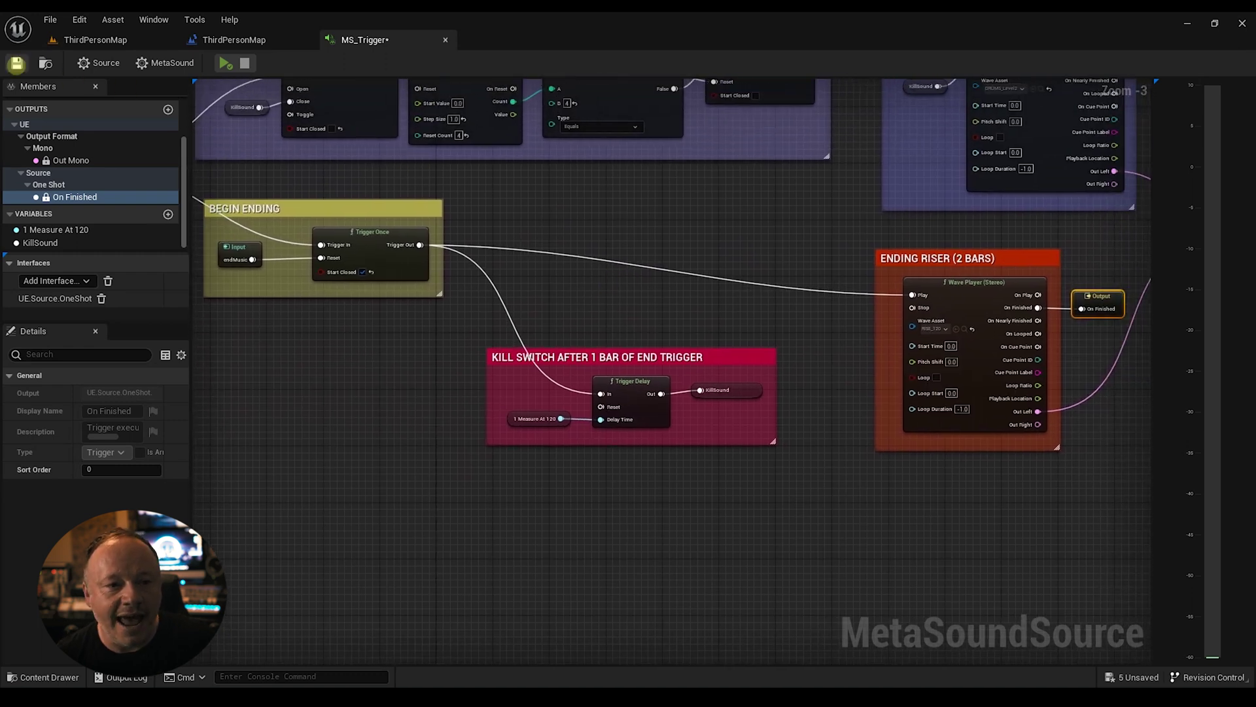
pyautogui.click(16, 63)
pyautogui.rightClick(480, 194)
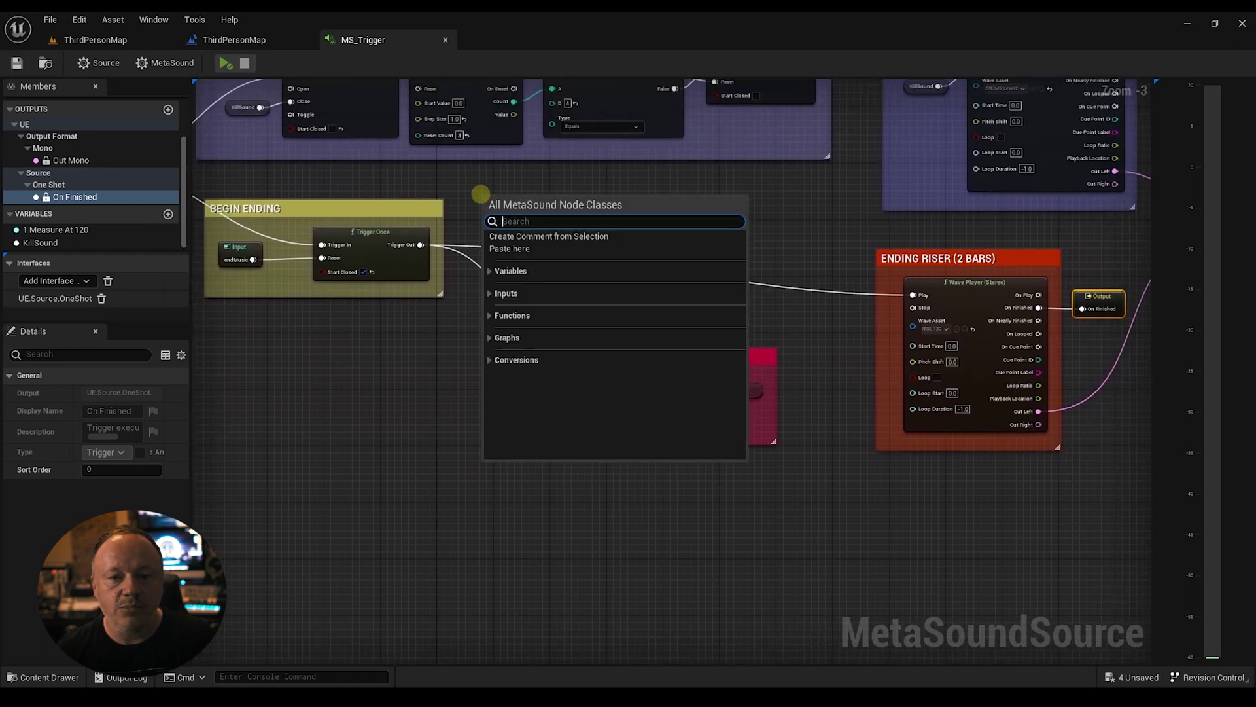
pyautogui.click(460, 184)
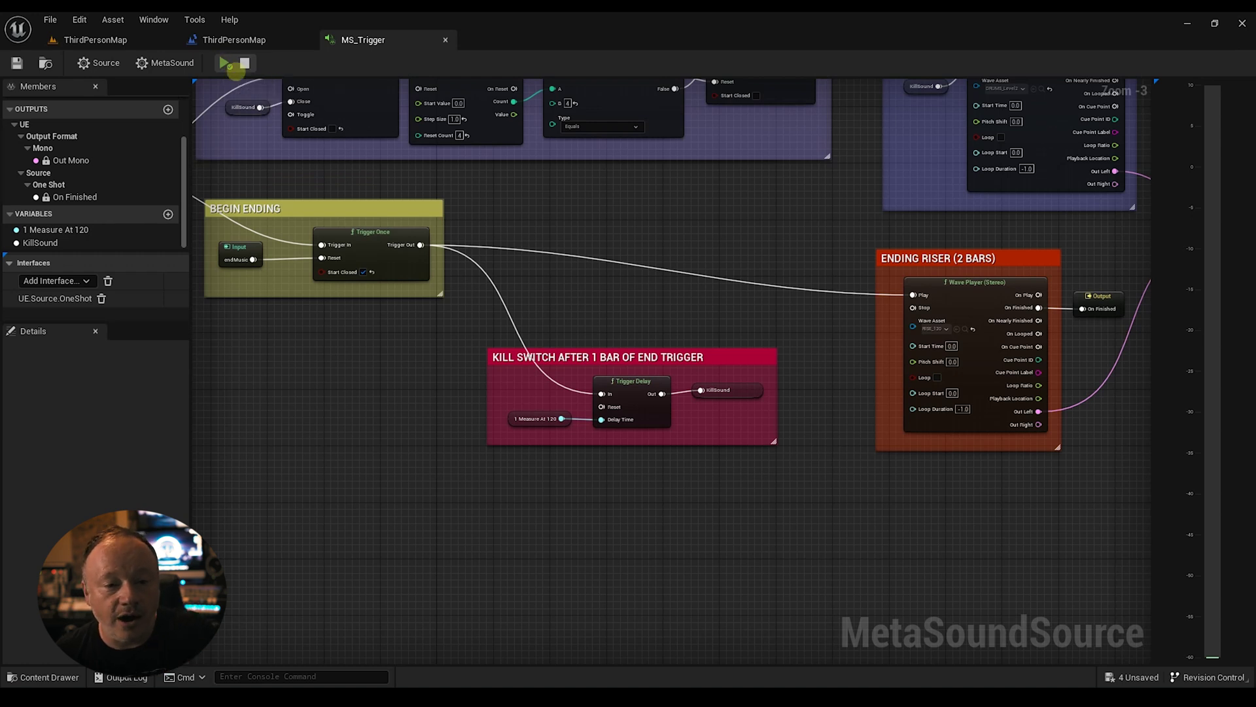
# Step: Play the saved MetaSound and fire the endMusic input several times to test the ending, then stop playback
pyautogui.click(223, 62)
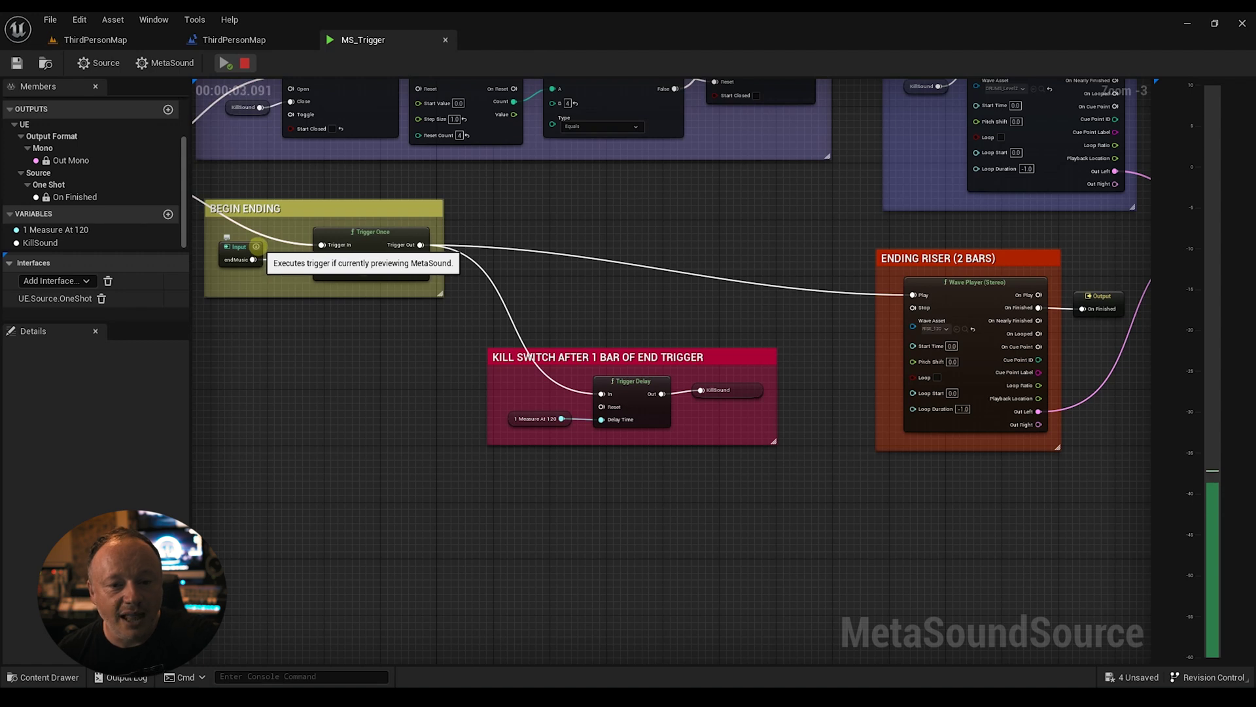
pyautogui.click(256, 247)
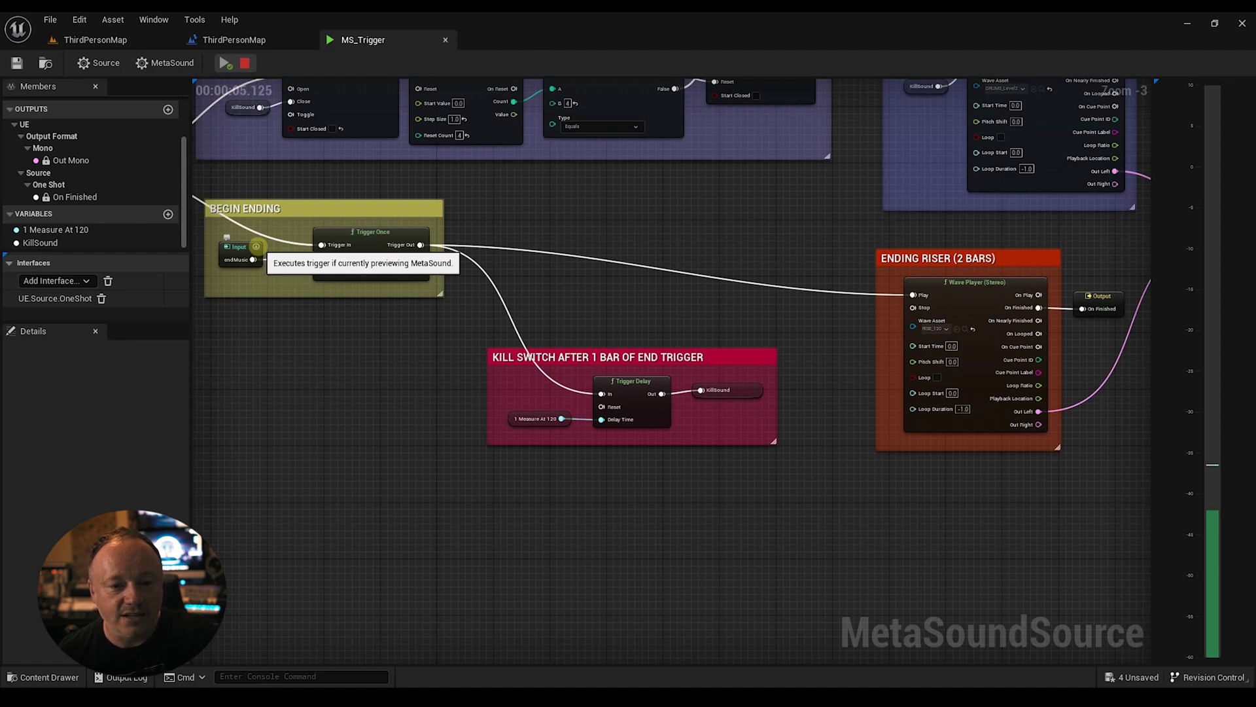
pyautogui.click(256, 247)
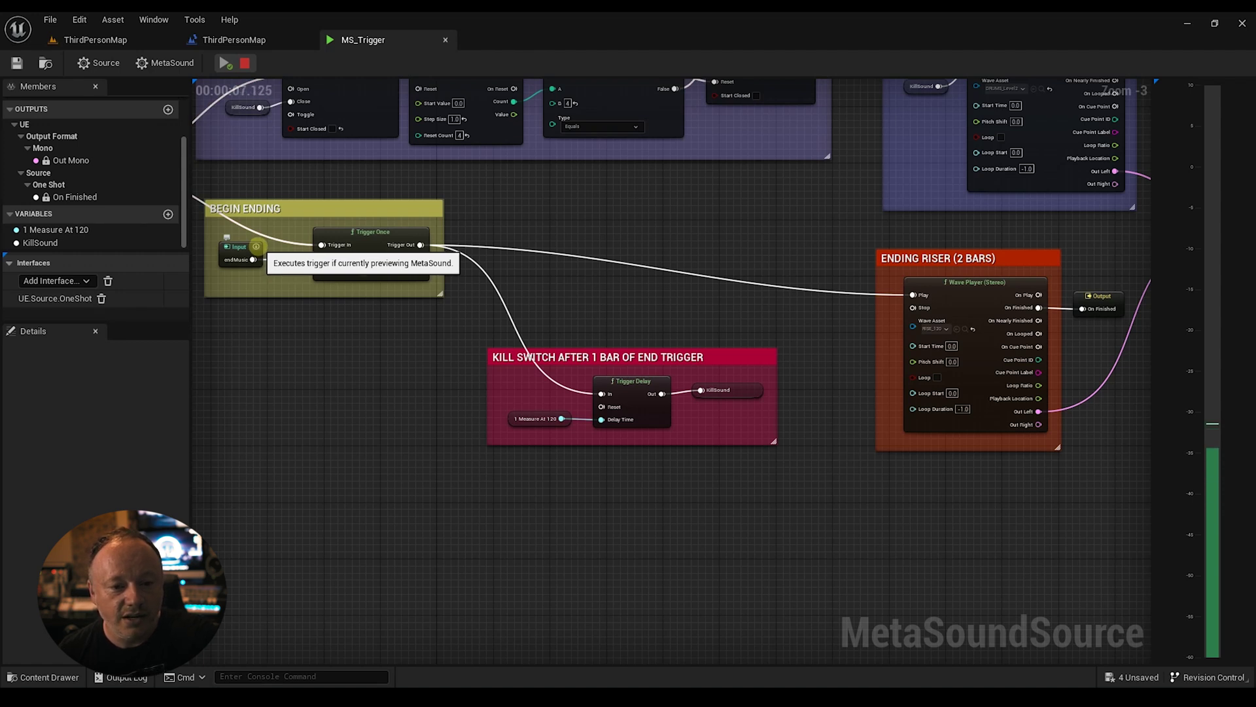
pyautogui.click(256, 248)
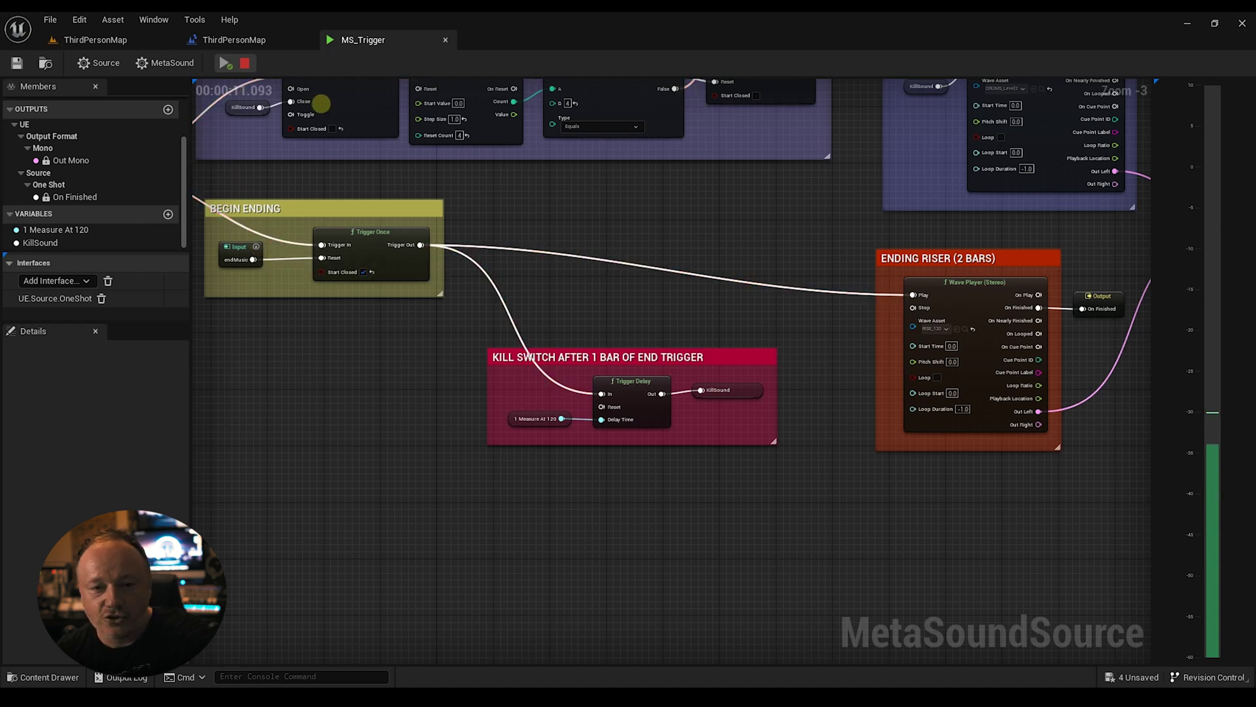
pyautogui.click(244, 63)
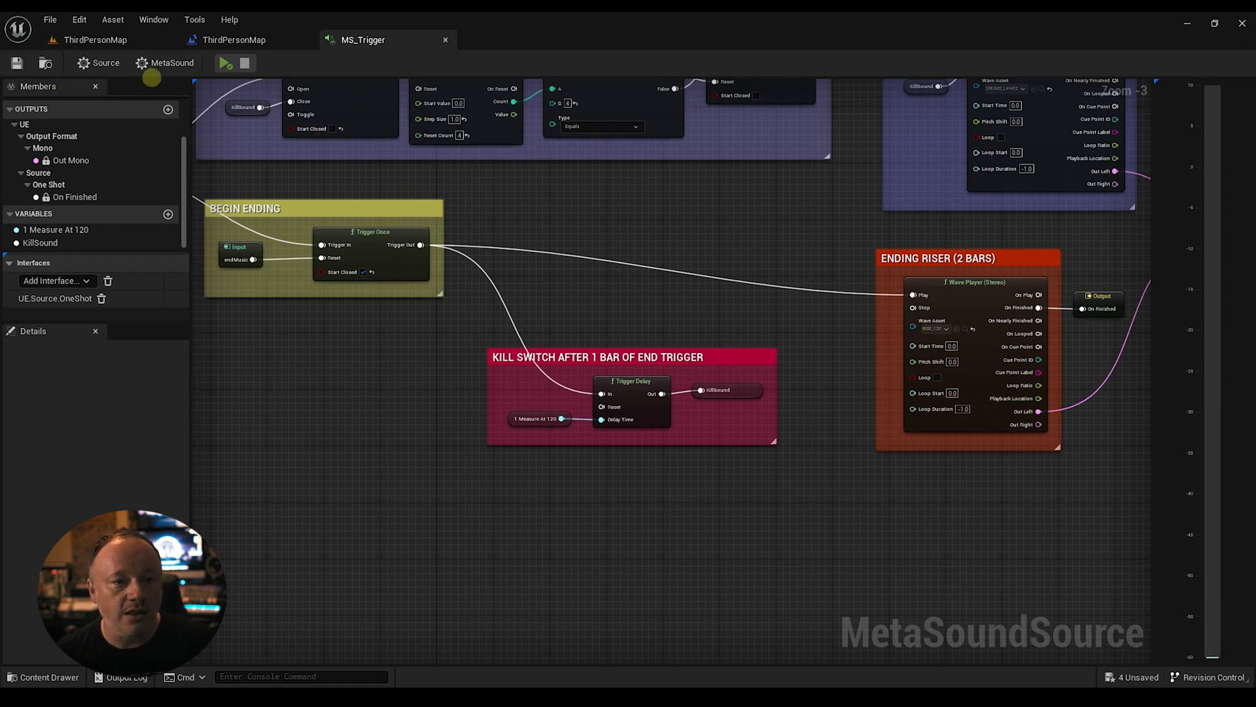
# Step: Play the ThirdPersonMap level, move the character around and past the cube to test the music trigger, and stop the session
pyautogui.click(108, 40)
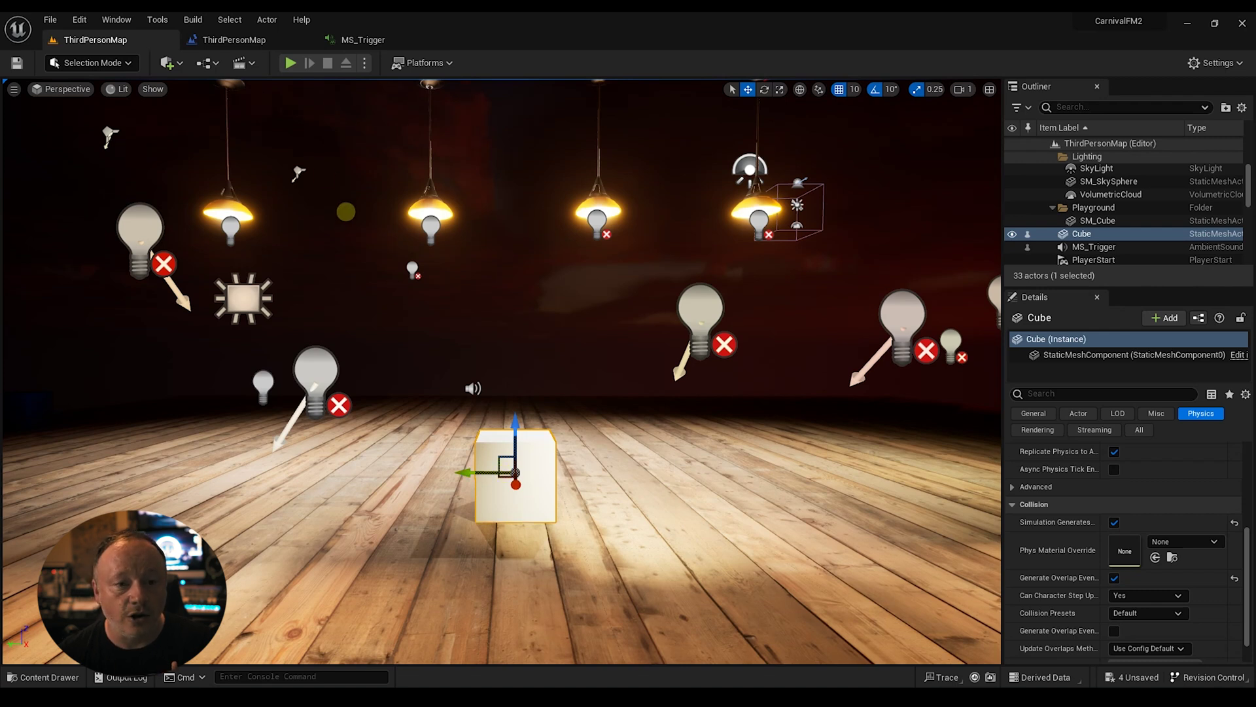
pyautogui.click(280, 68)
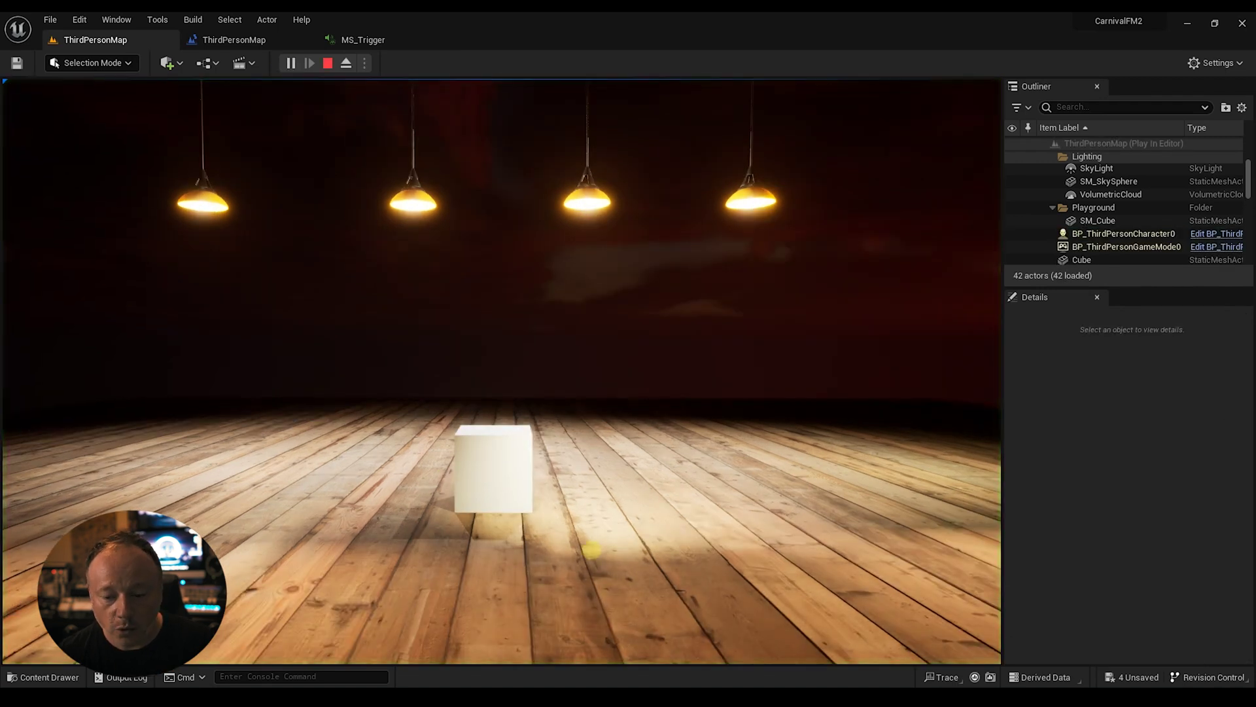
pyautogui.press('d')
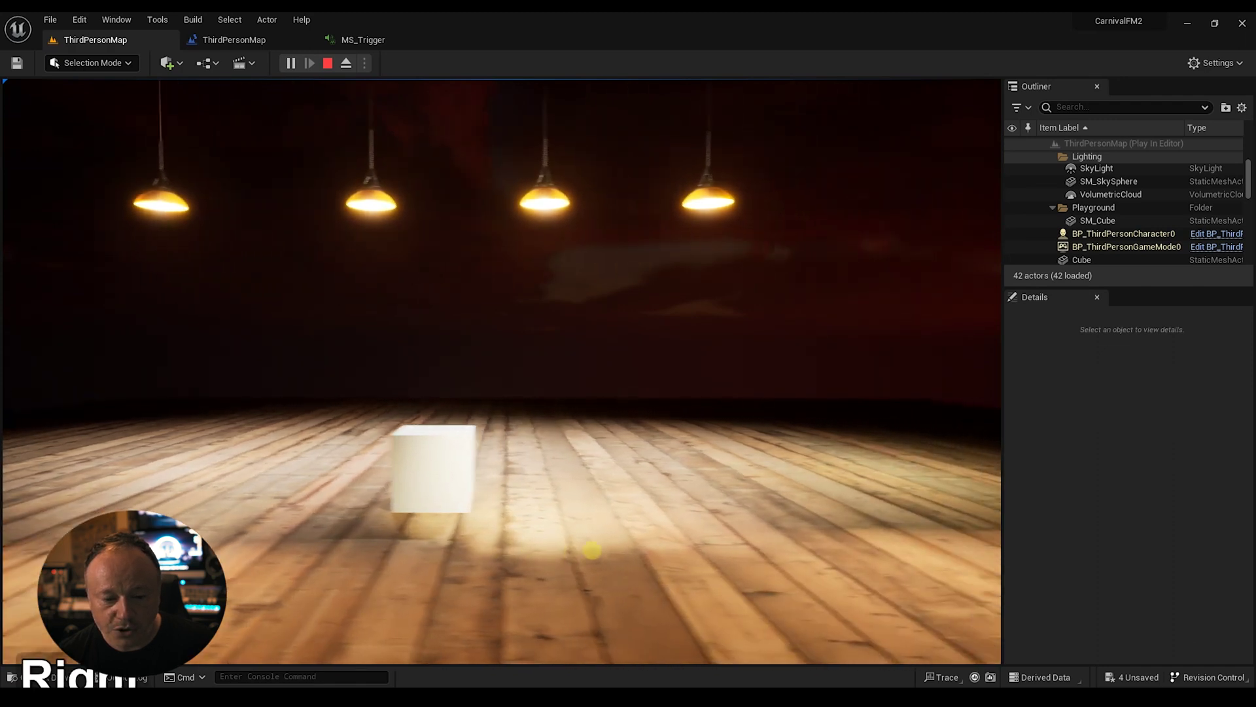
pyautogui.press('Down')
pyautogui.press('Left')
pyautogui.press('Up')
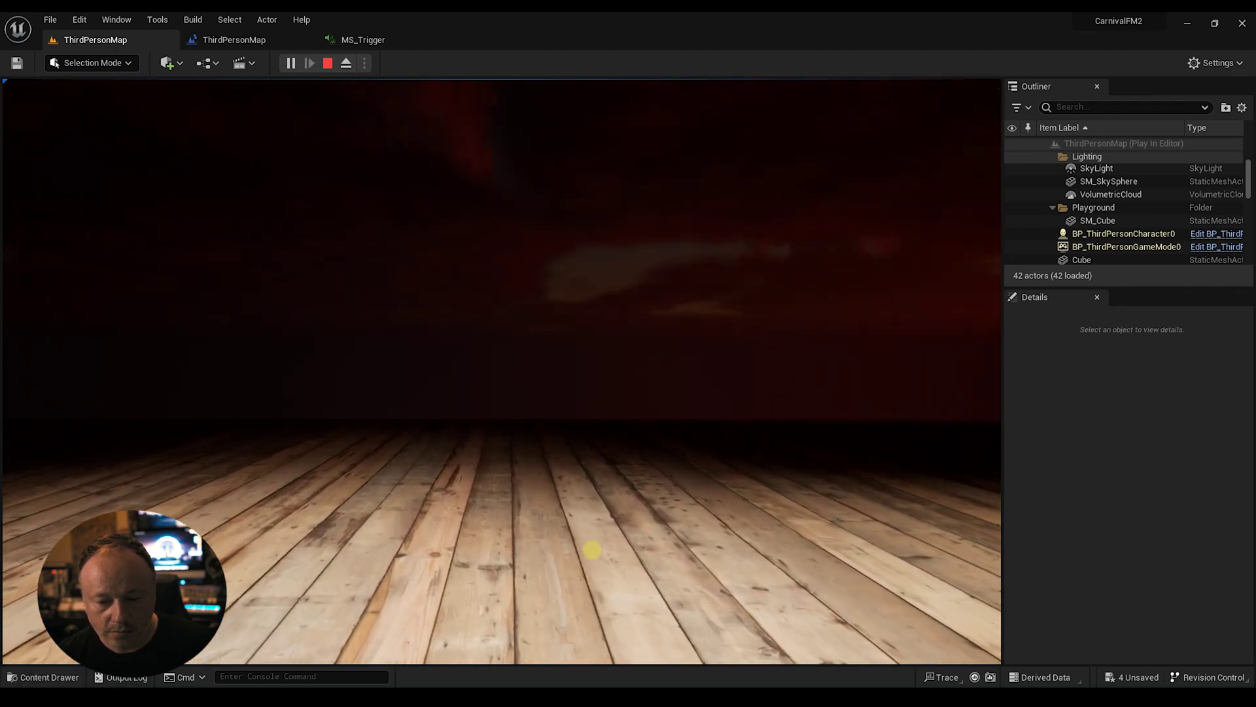
pyautogui.press('Down')
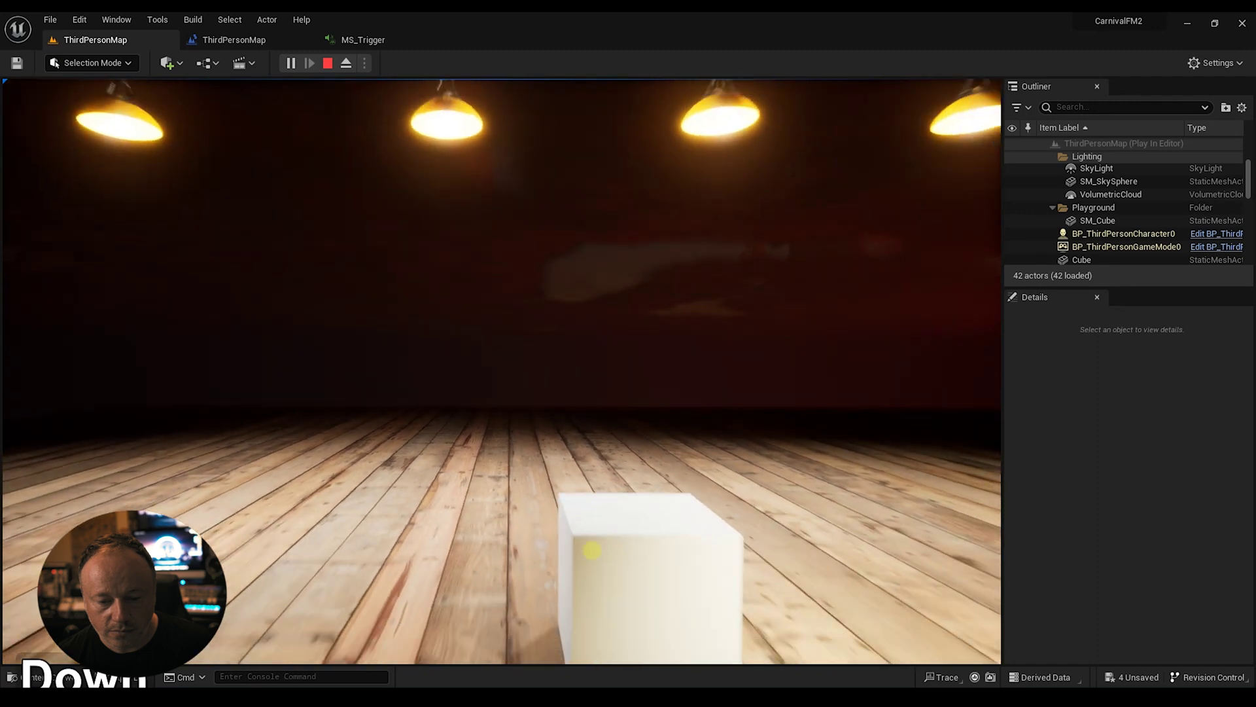
pyautogui.press('Right')
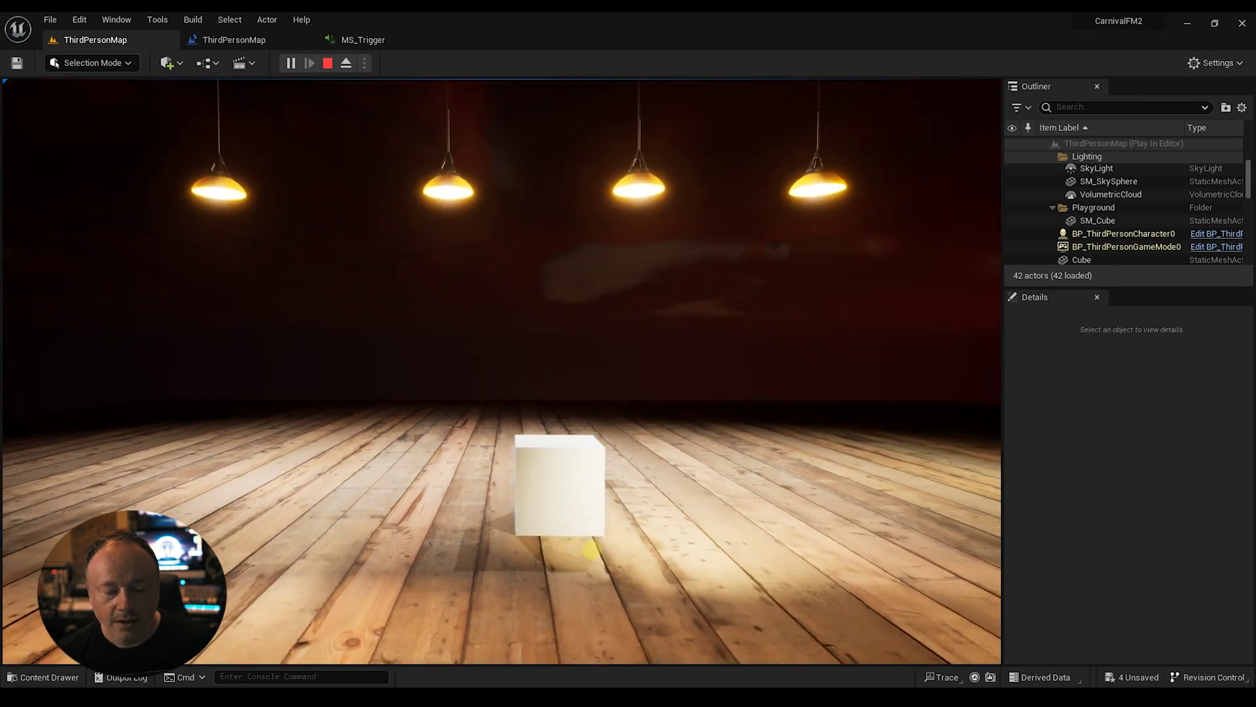
pyautogui.click(328, 63)
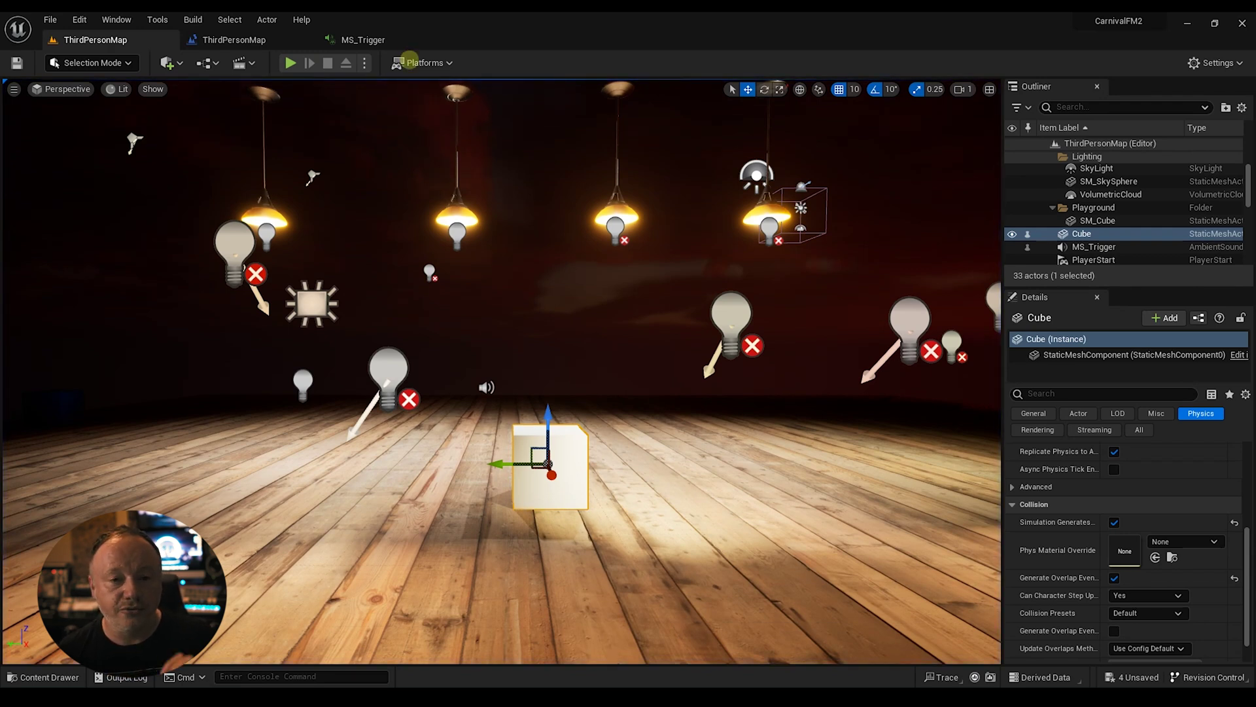
# Step: Return to the MS_Trigger MetaSound, review the whole graph, then play it briefly with the Trigger Repeat/Conductor section in view
pyautogui.click(363, 40)
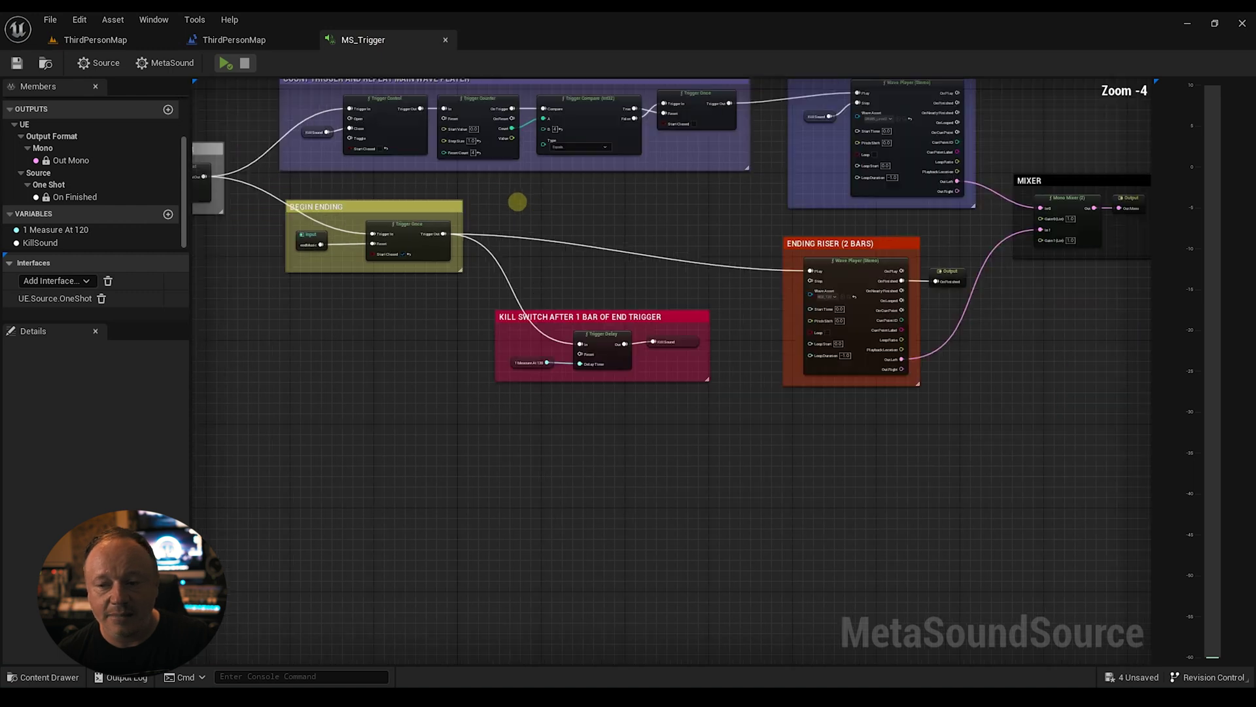
pyautogui.moveTo(538, 218); pyautogui.dragTo(674, 329, button='right')
pyautogui.scroll(-1, 709, 325)
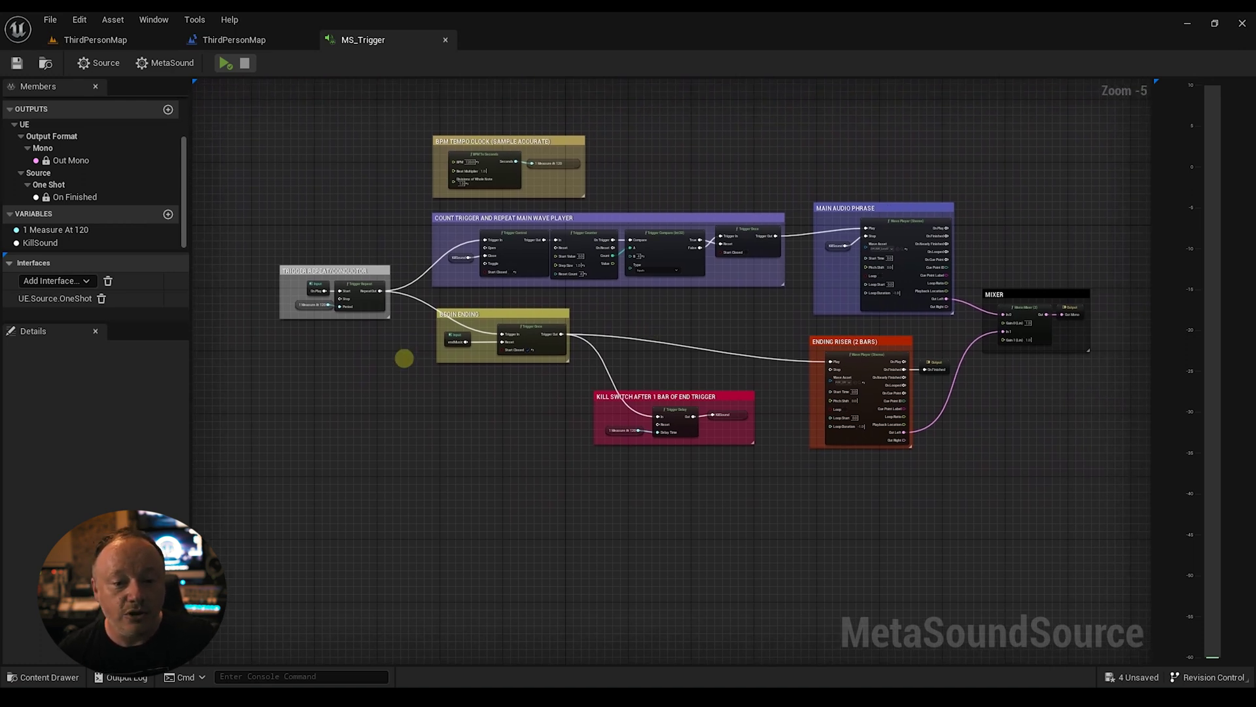
pyautogui.scroll(-1, 404, 358)
pyautogui.scroll(2, 393, 362)
pyautogui.moveTo(387, 359); pyautogui.dragTo(451, 242, button='right')
pyautogui.scroll(2, 517, 367)
pyautogui.click(226, 63)
pyautogui.click(251, 64)
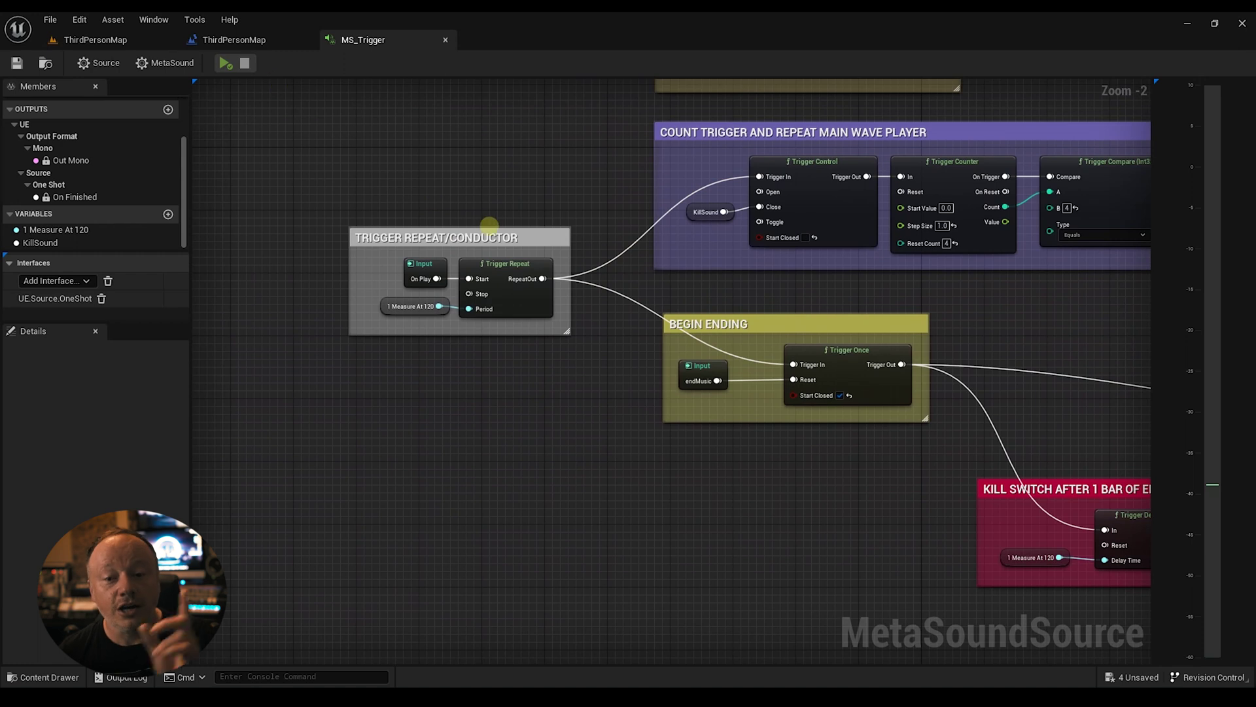
# Step: Add a second Trigger Repeat node driven by the conductor's RepeatOut and place it below the Trigger Repeat/Conductor section
pyautogui.moveTo(541, 279); pyautogui.dragTo(534, 469)
pyautogui.write('repeat')
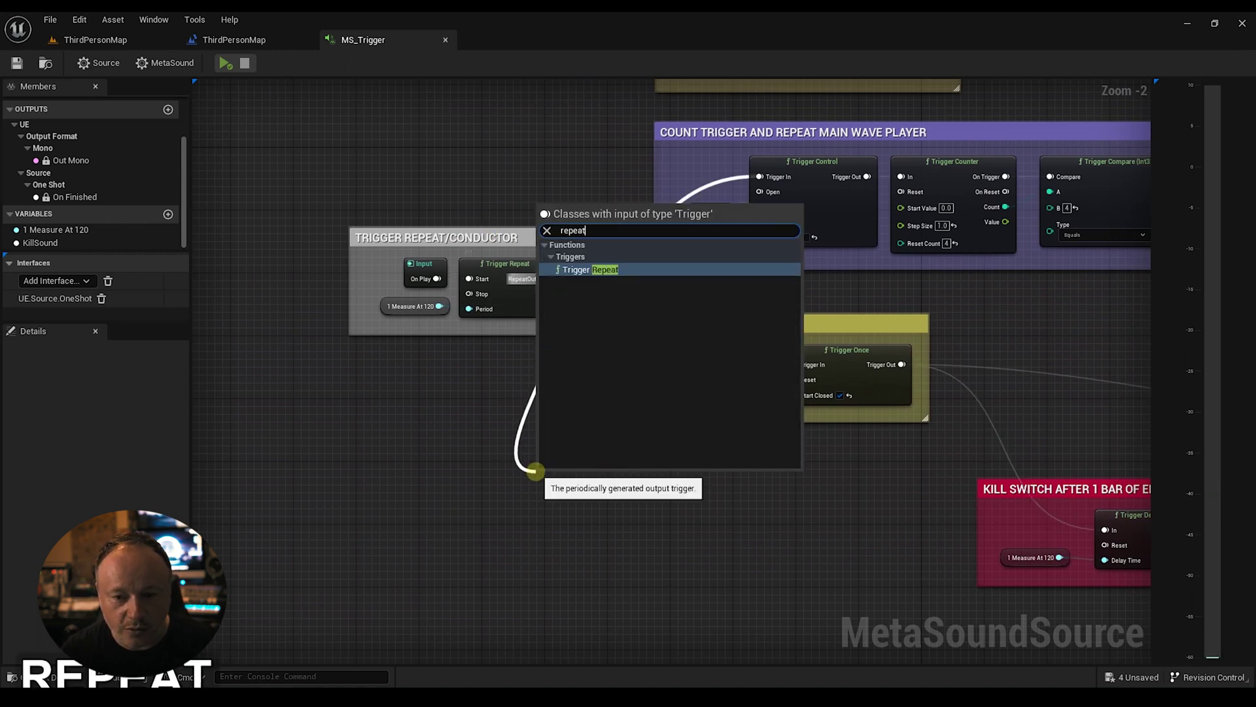
pyautogui.click(587, 269)
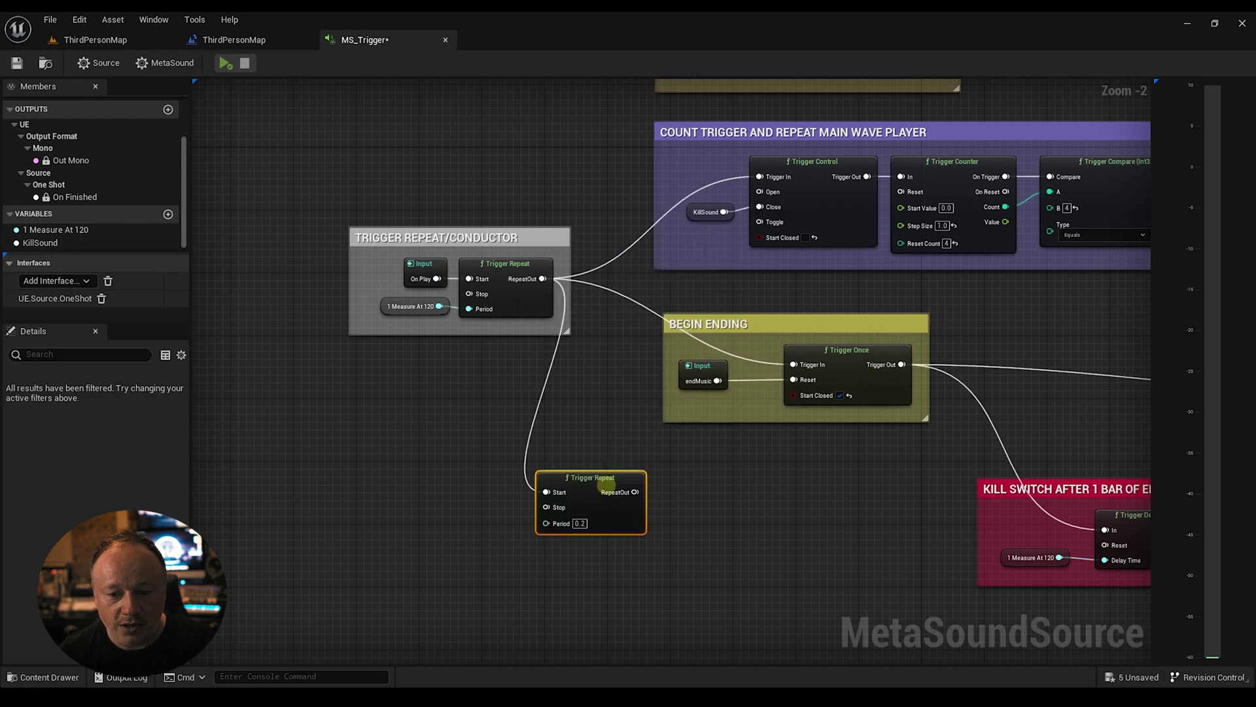
pyautogui.moveTo(605, 484); pyautogui.dragTo(630, 467)
# Step: Feed the new Trigger Repeat's Period from a BPM To Seconds node set to 120 BPM, and play the MetaSound briefly
pyautogui.moveTo(571, 505); pyautogui.dragTo(480, 487)
pyautogui.write('bpm')
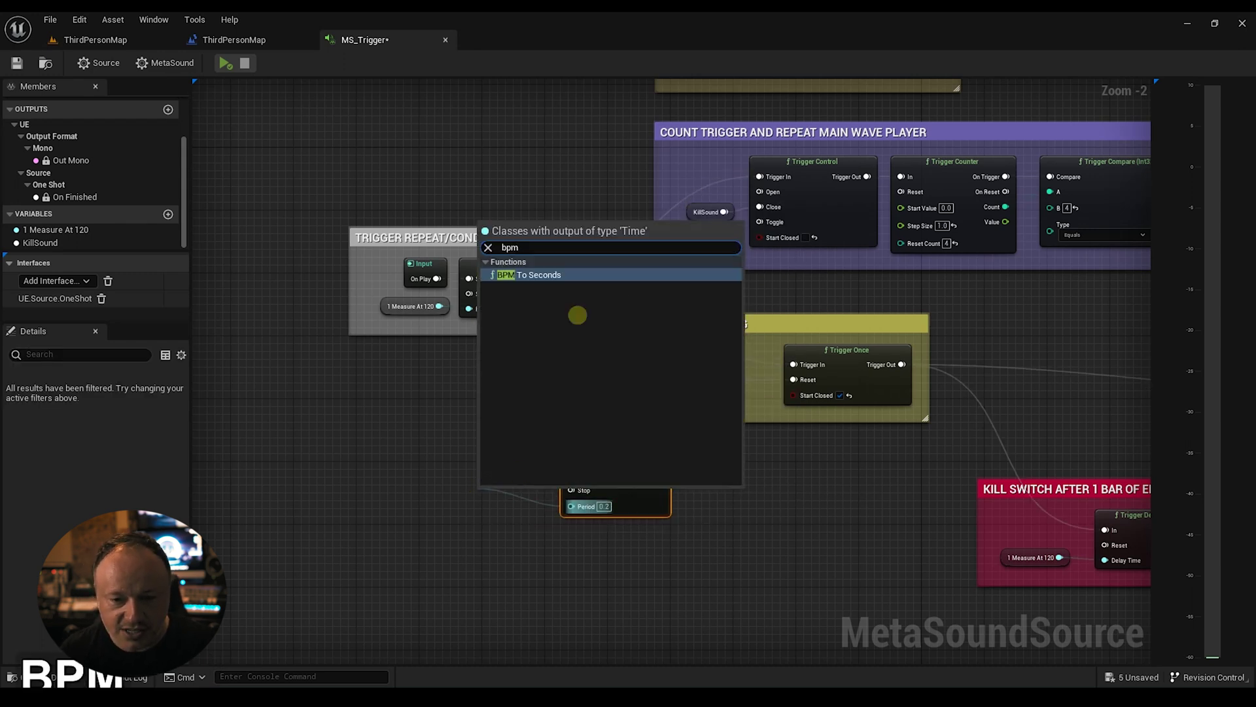
pyautogui.click(521, 273)
pyautogui.click(519, 511)
pyautogui.write('120')
pyautogui.press('Return')
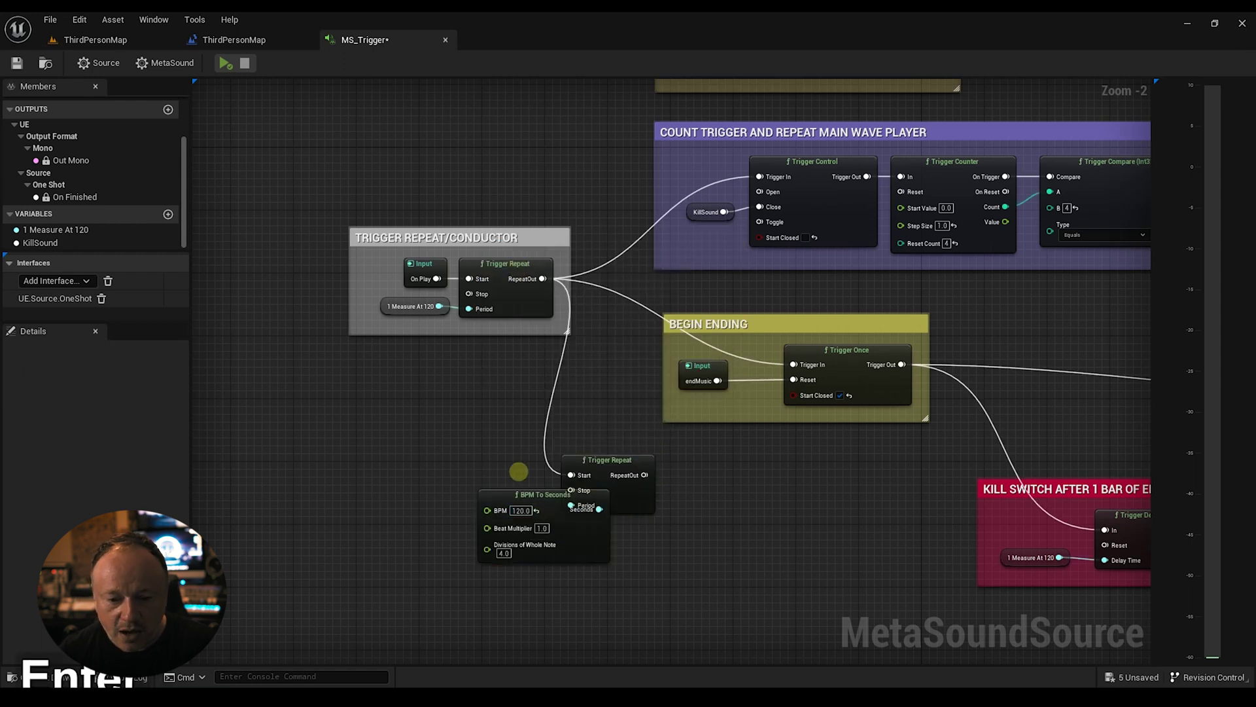
pyautogui.moveTo(531, 496); pyautogui.dragTo(436, 476)
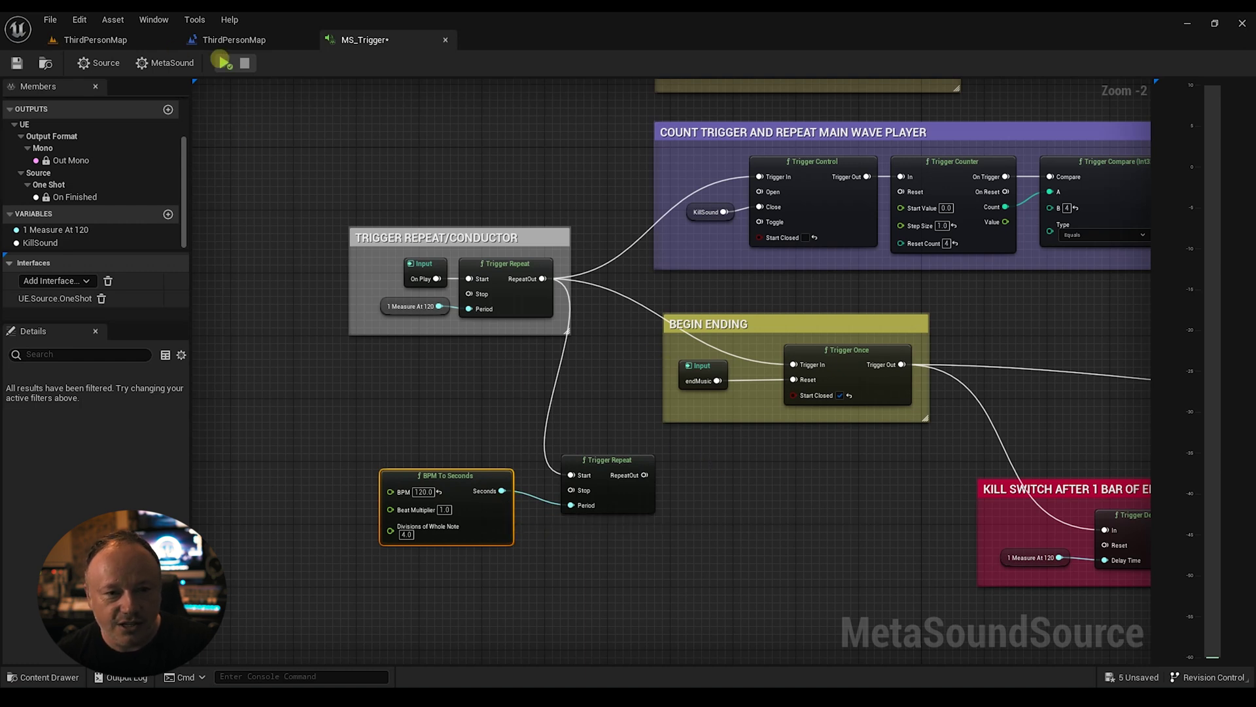
pyautogui.click(225, 62)
pyautogui.click(245, 63)
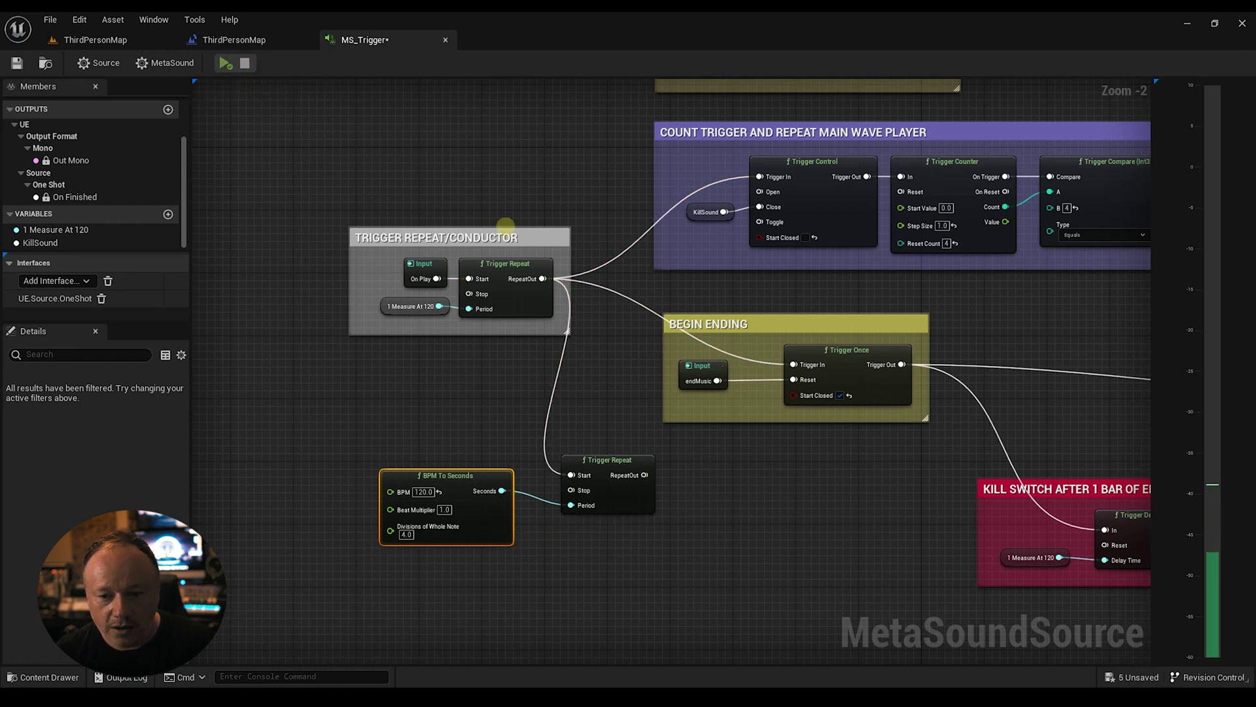
# Step: Add a Wave Player (5.1) node whose Play input is driven by the second Trigger Repeat's RepeatOut
pyautogui.moveTo(735, 467); pyautogui.dragTo(549, 360, button='right')
pyautogui.moveTo(455, 370); pyautogui.dragTo(543, 417)
pyautogui.write('wave')
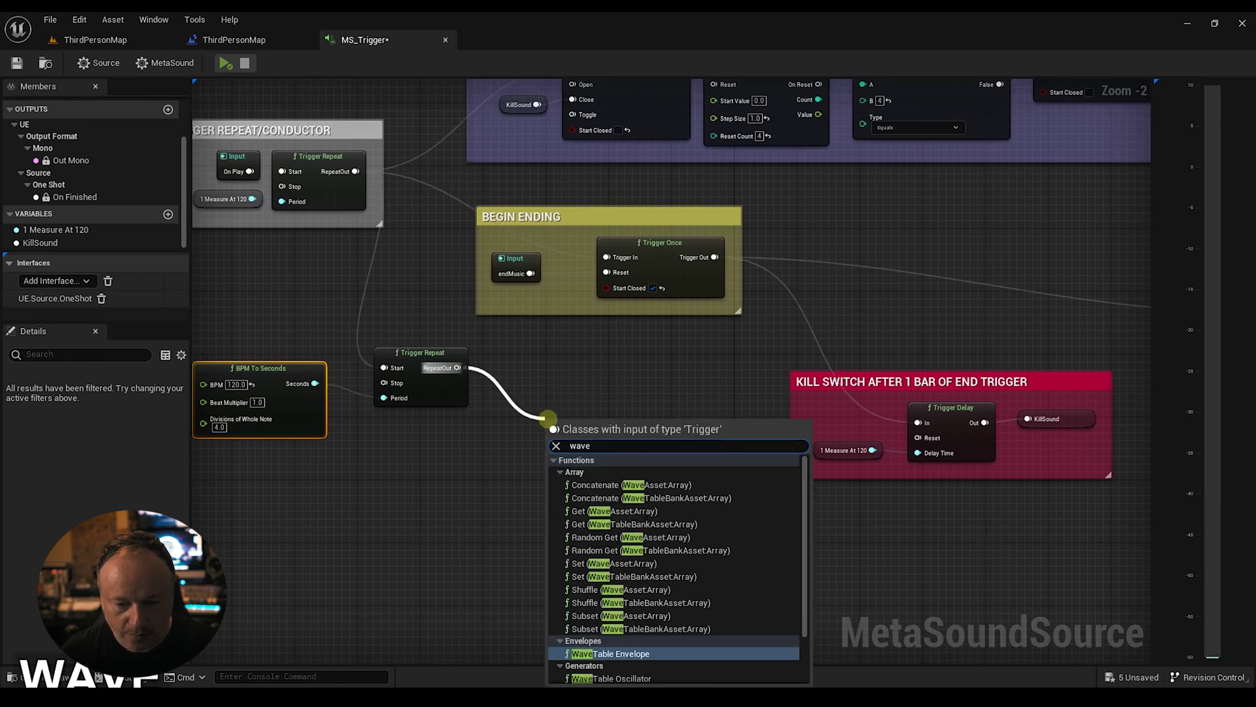
pyautogui.scroll(-2, 642, 580)
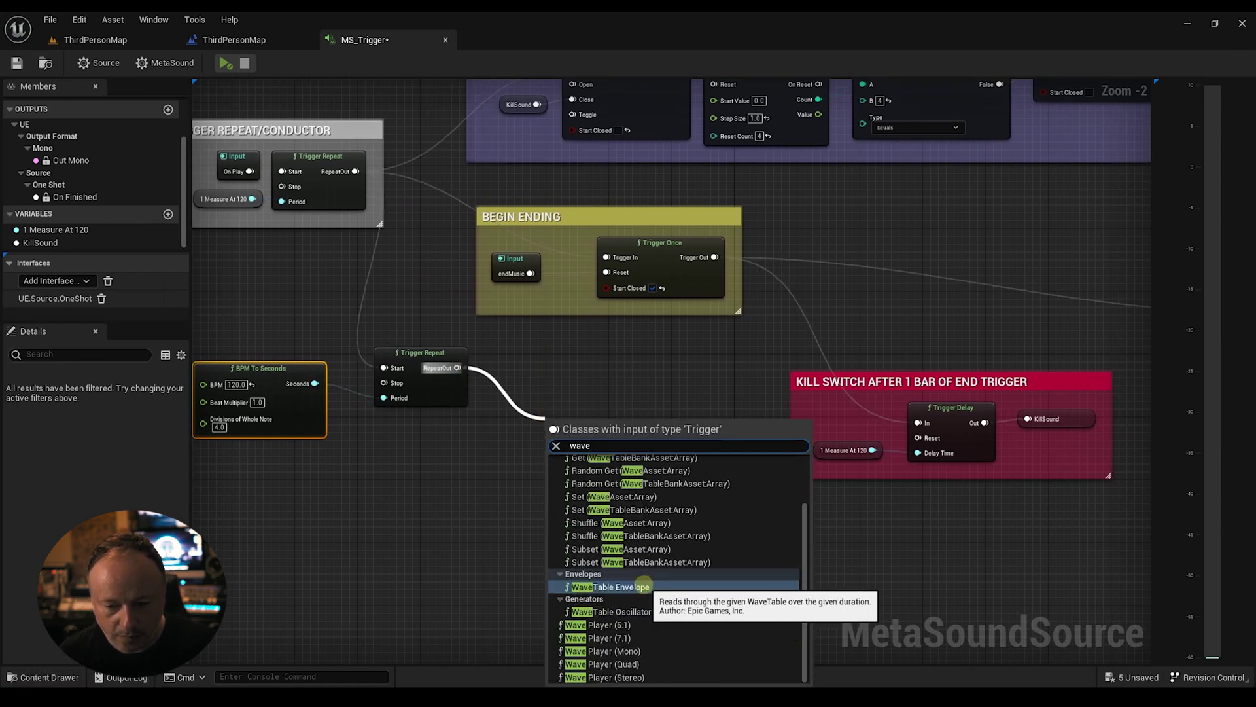
pyautogui.click(622, 587)
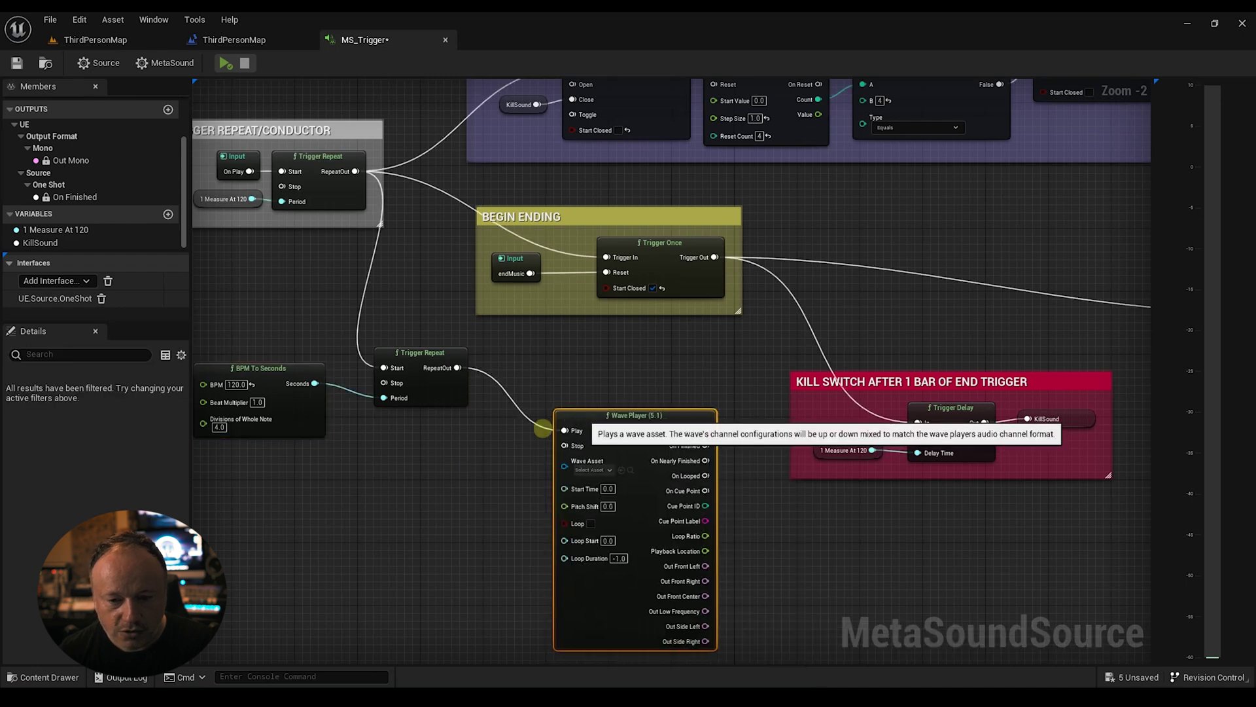
# Step: Play the MetaSound to watch the stacked repeat triggers, stop playback, and undo the addition of the BPM To Seconds node
pyautogui.moveTo(458, 415); pyautogui.dragTo(521, 407, button='right')
pyautogui.click(224, 63)
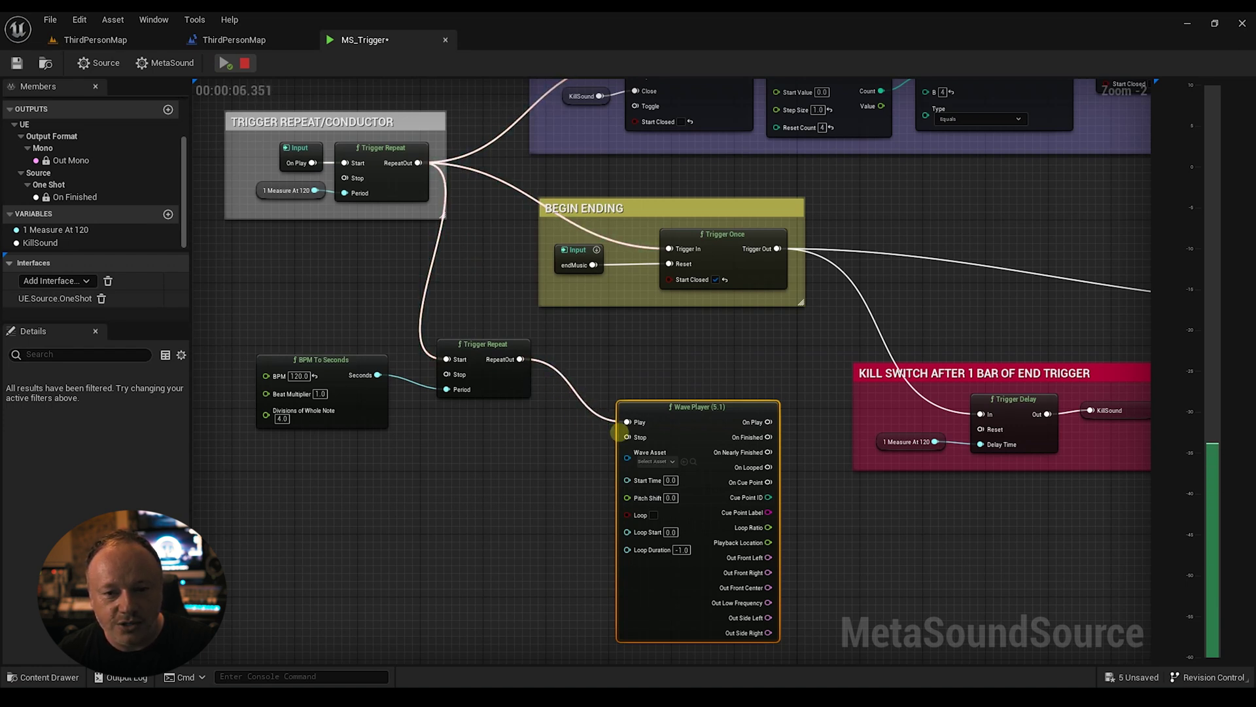
pyautogui.click(245, 63)
pyautogui.hotkey('ctrl', 'z')
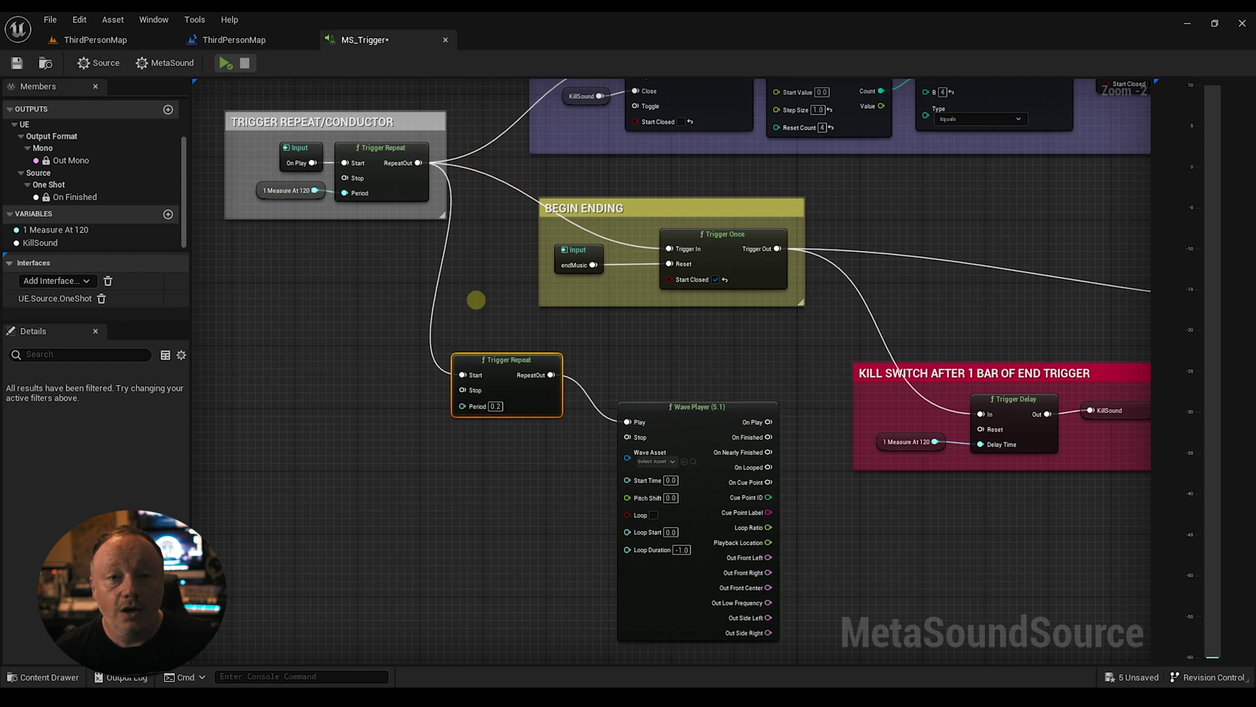